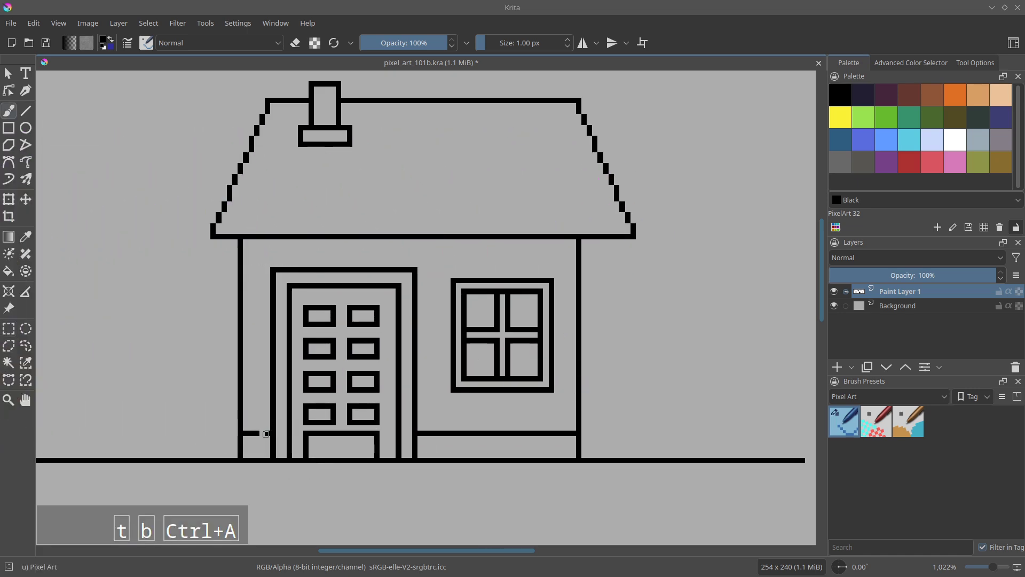
- Fill the gap in the baseboard line beside the door and shift the roof's slanted right edge slightly inward
left_click(262, 433)
key("space")
left_click_drag(345, 348, 593, 238)
key("ctrl+r")
left_click_drag(473, 198, 530, 297)
key("t")
left_click_drag(497, 266, 491, 266)
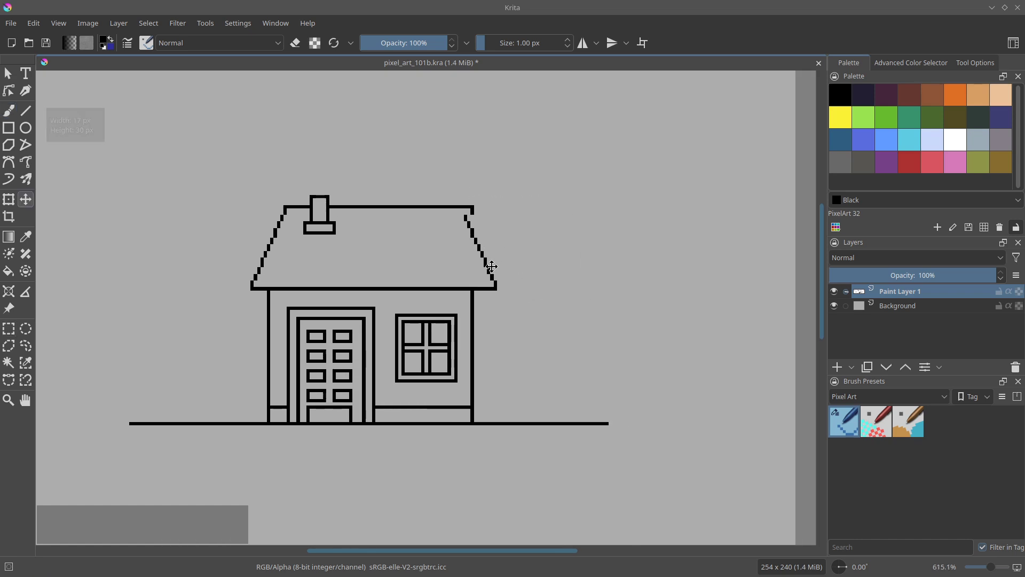
- Deselect the roof edge and erase the leftover ridge pixels sticking out at the roof's upper-right corner
key("b")
key("ctrl+a")
key("e")
left_click_drag(474, 212, 469, 207)
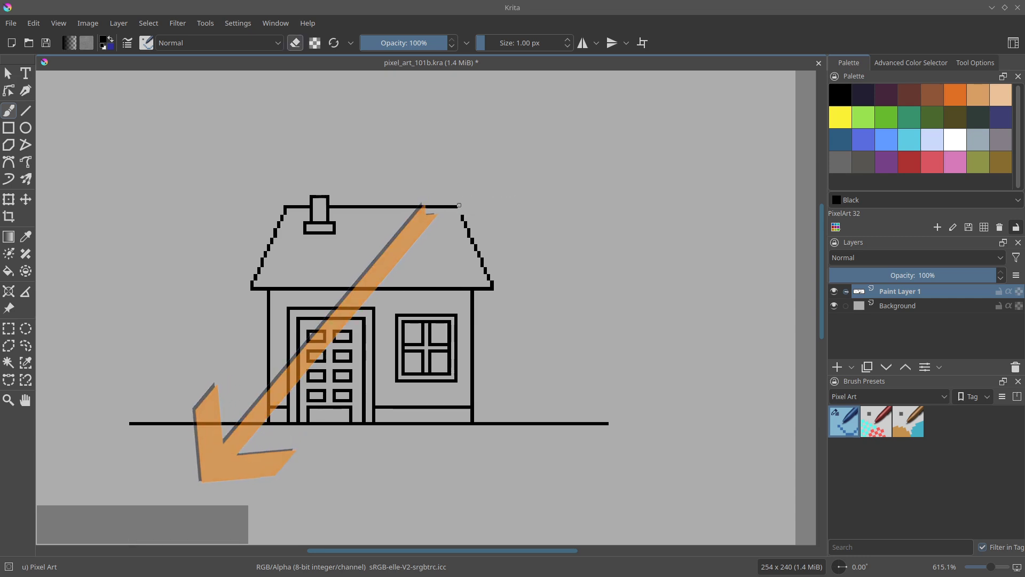
key("ctrl+space")
mouse_move(464, 217)
left_mouse_down()
mouse_move(479, 179)
mouse_move(479, 222)
mouse_move(459, 232)
left_mouse_up()
key("ctrl+space")
left_click_drag(326, 205, 435, 279)
key("ctrl+space")
left_click_drag(406, 269, 407, 247)
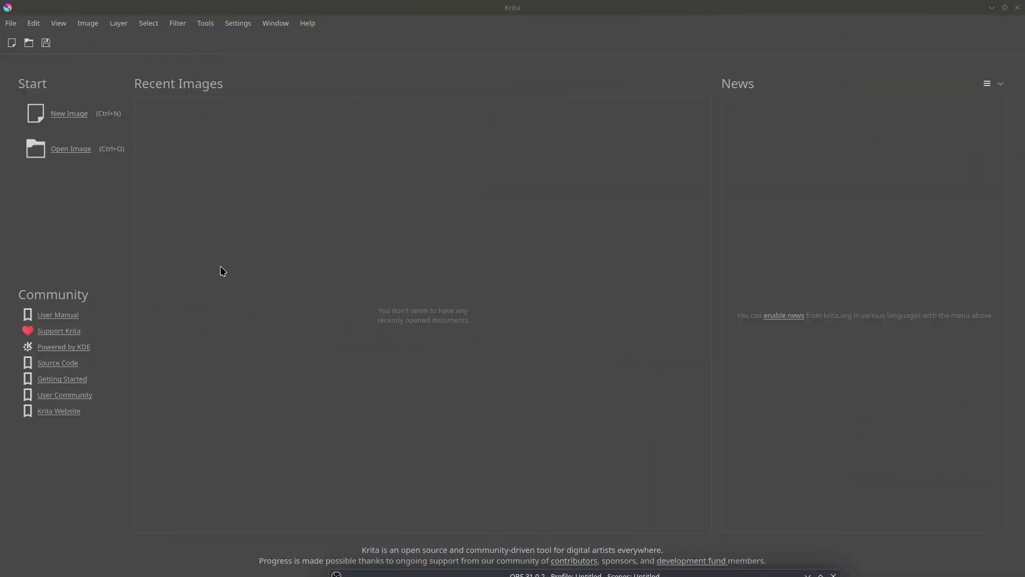
- Create a new document using the predefined Pixel 240x256 image size
left_click(11, 23)
left_click(24, 38)
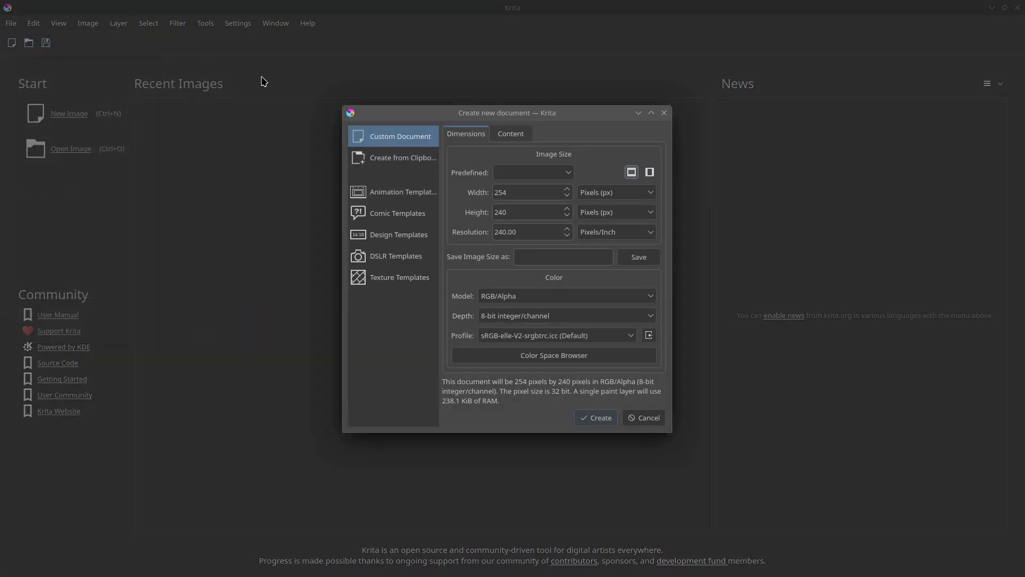
left_click(537, 172)
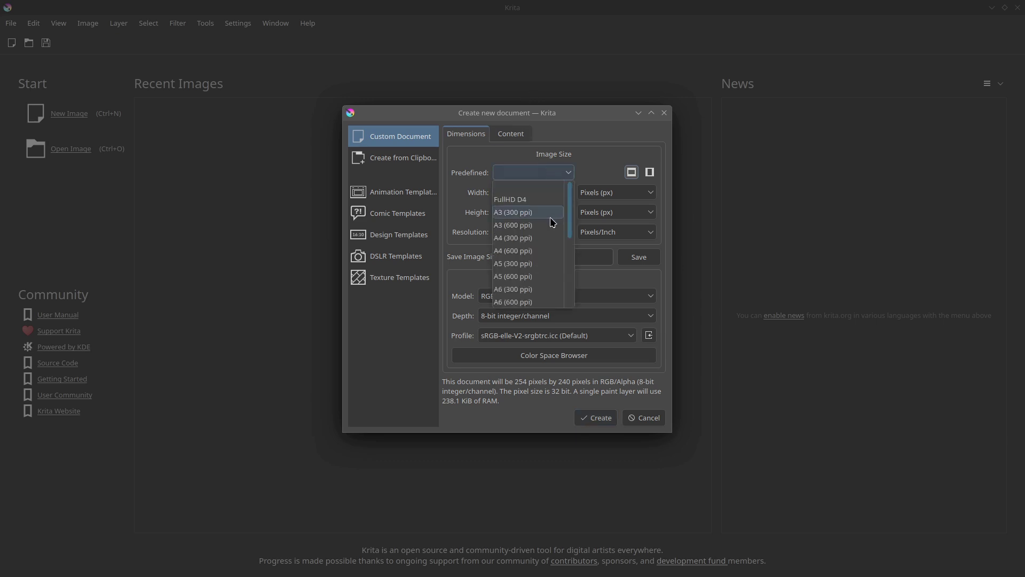
scroll(537, 219, "down", 5)
left_click(529, 199)
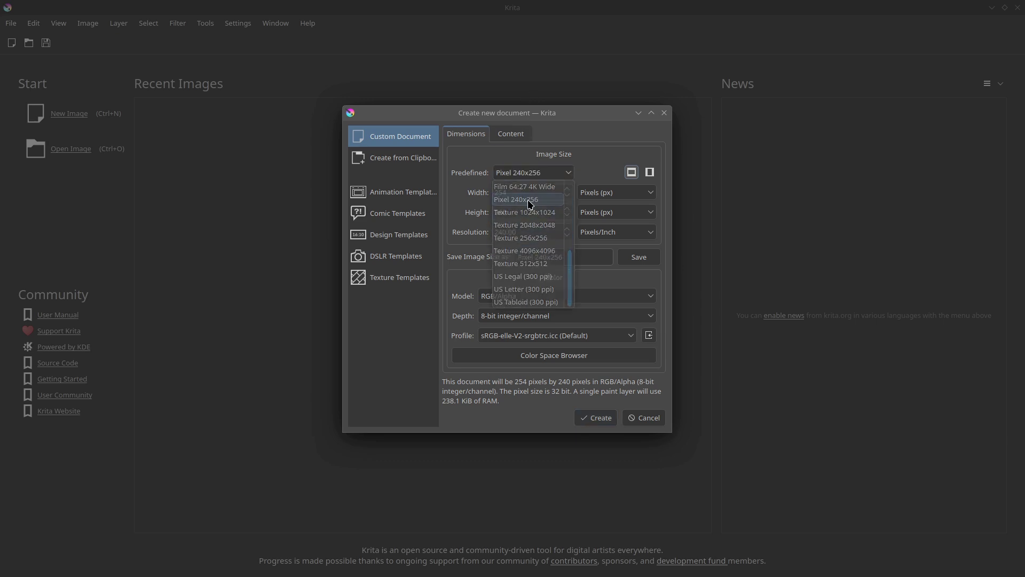
left_click(596, 418)
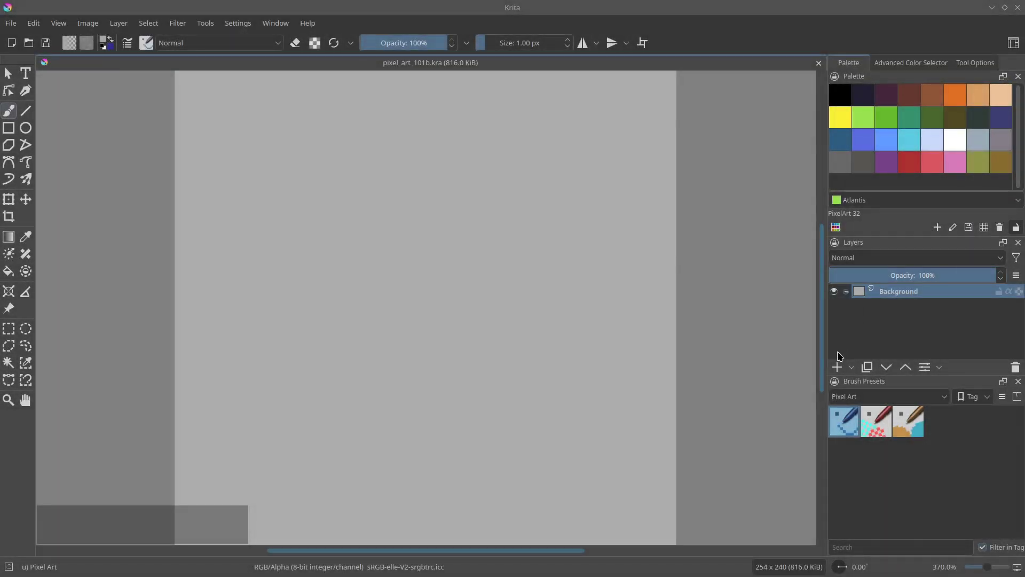
- Add a paint layer above the background and draw a black rectangle outline for the house walls near the canvas center
left_click(837, 367)
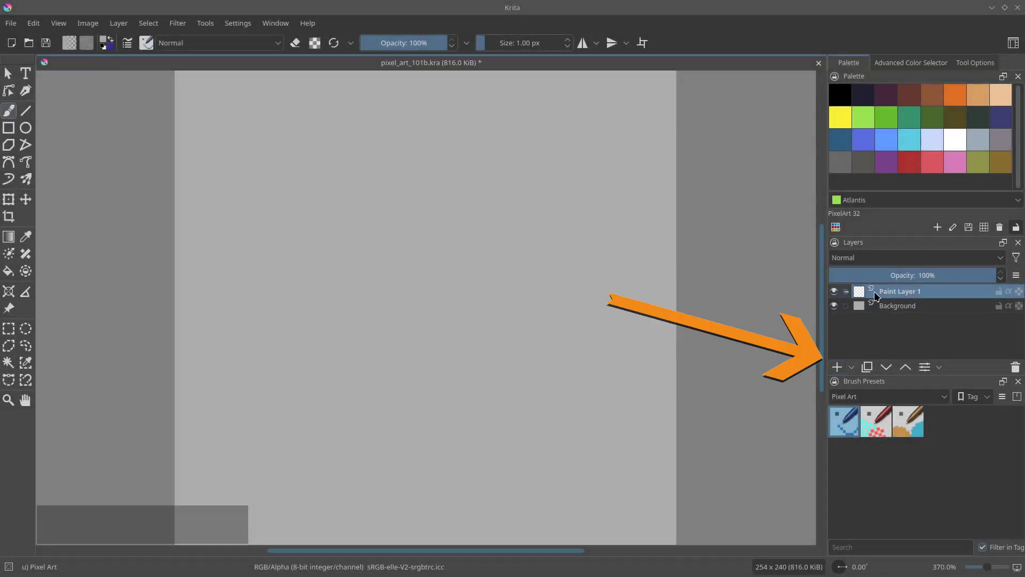
key("ctrl+r")
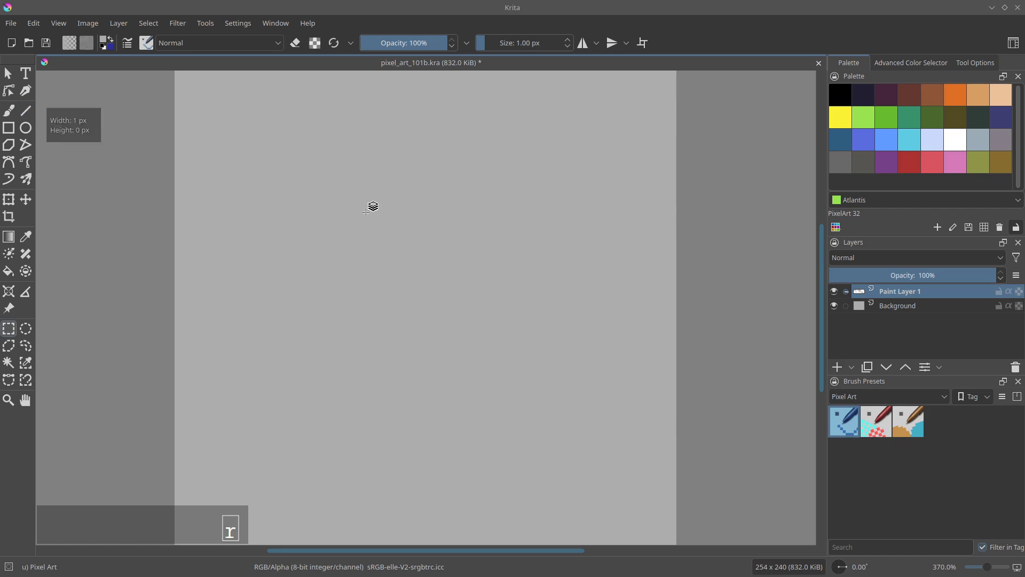
left_click(15, 129)
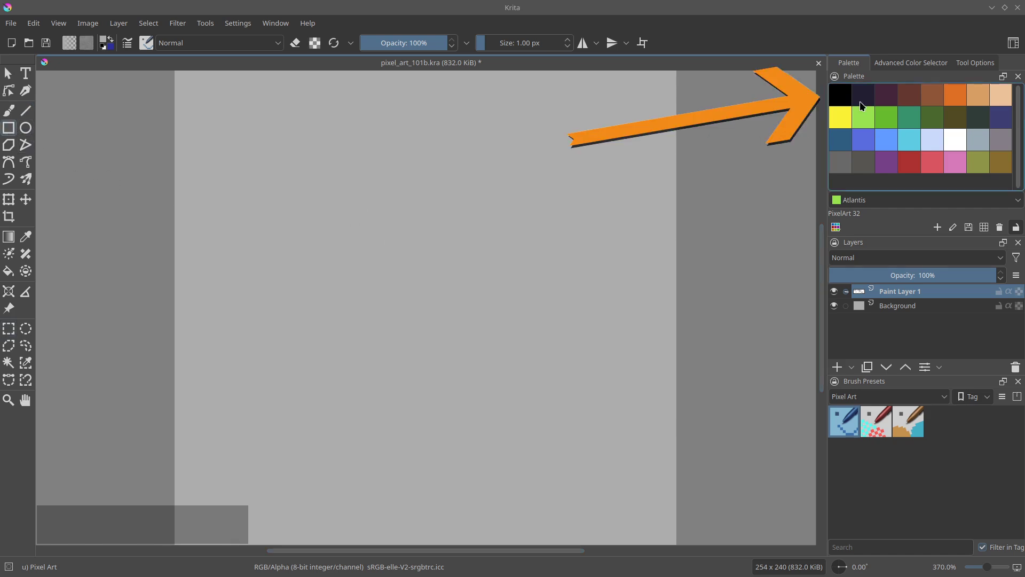
left_click(840, 97)
left_click_drag(359, 219, 389, 244)
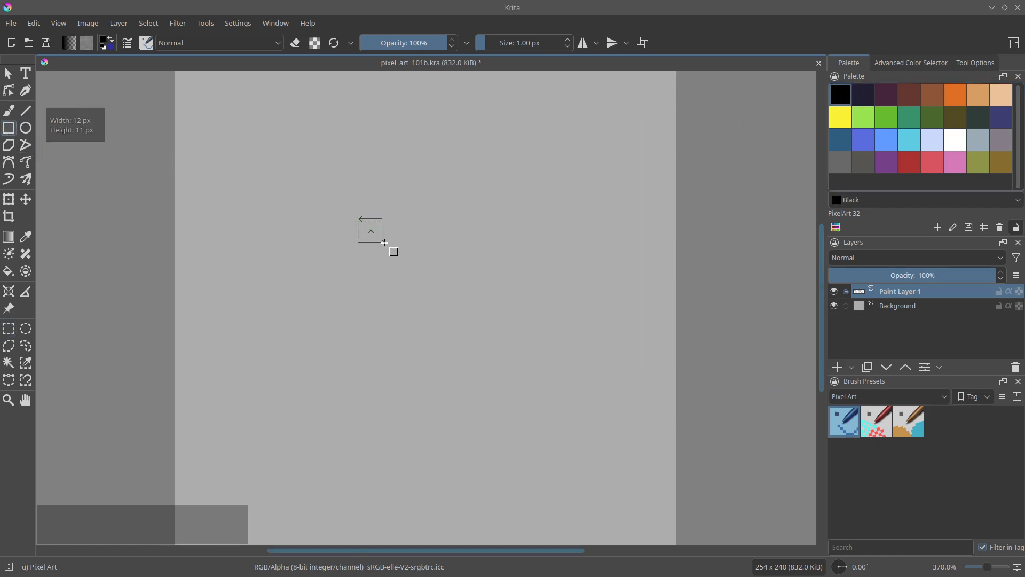
left_click_drag(436, 275, 489, 306)
- Draw a straight ground line about 142 px long under the walls and an eave line extending past both sides of their upper edge
key("alt+q")
key("b")
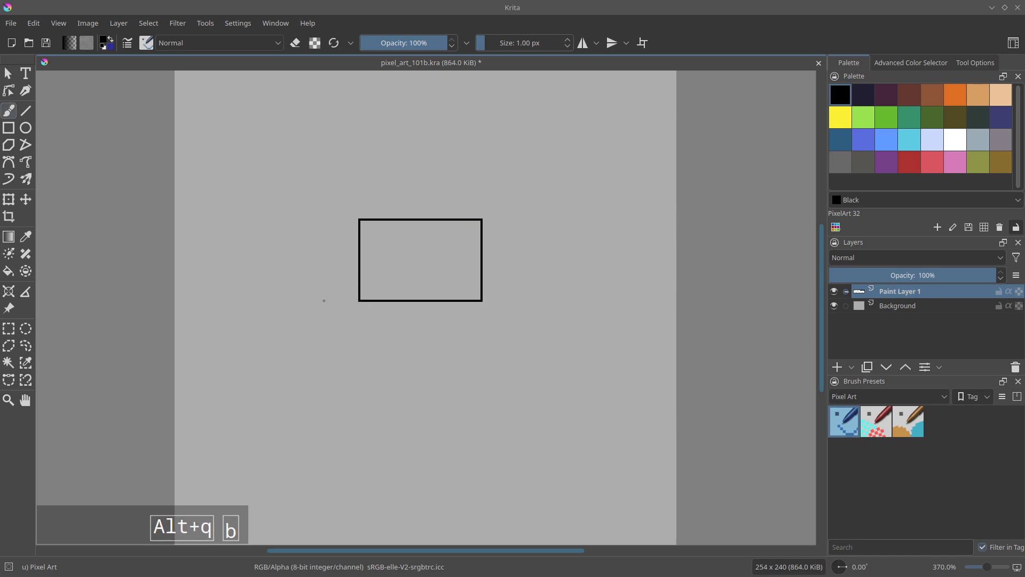
key("alt+q")
key("q")
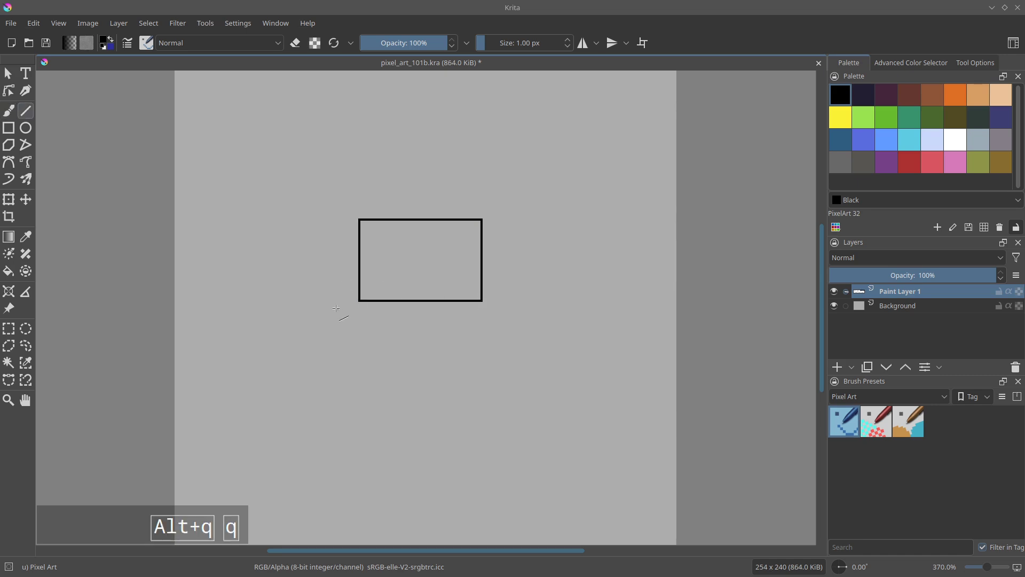
left_click_drag(575, 290, 522, 300)
key("ctrl+z")
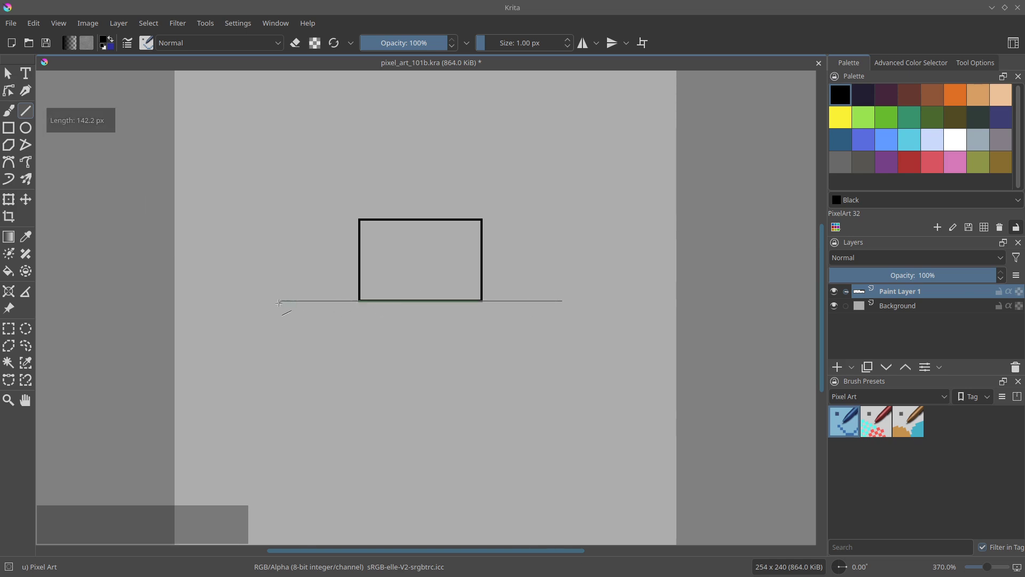
left_click_drag(277, 303, 276, 302)
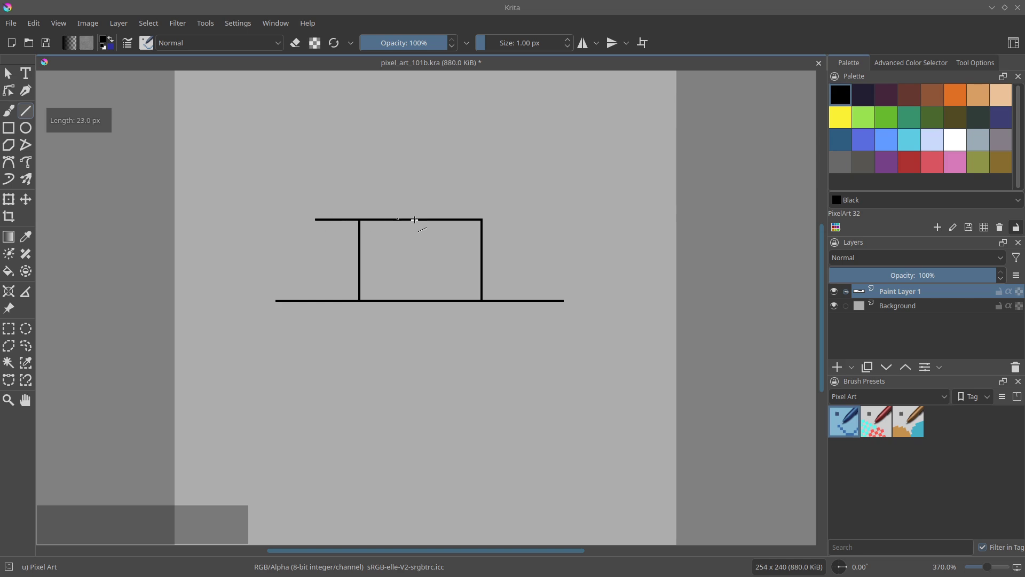
- Draw the roof's slanted sides and ridge above the eave line with horizontal mirroring, switching mirroring off when finished
left_click(587, 42)
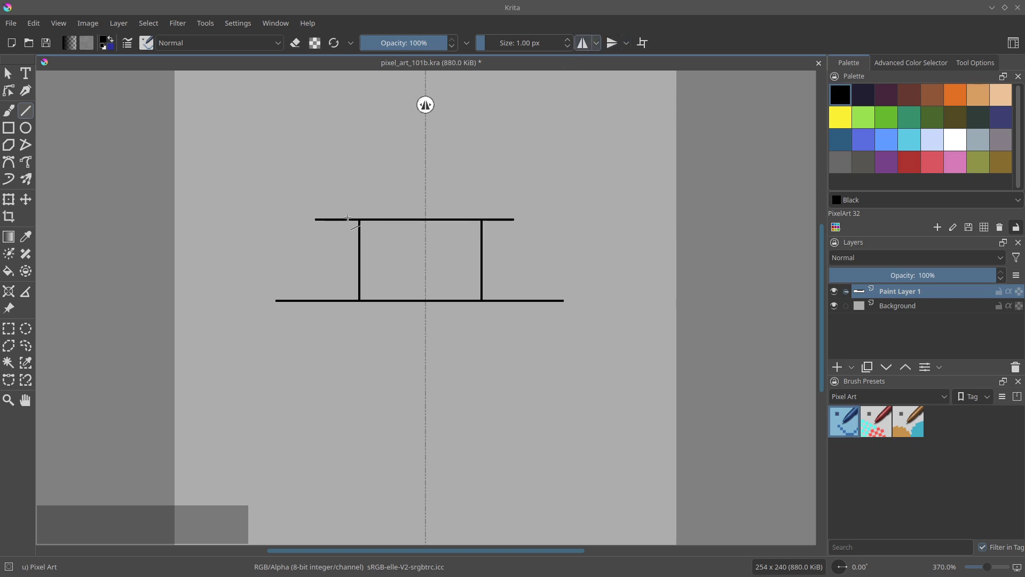
left_click_drag(349, 219, 373, 177)
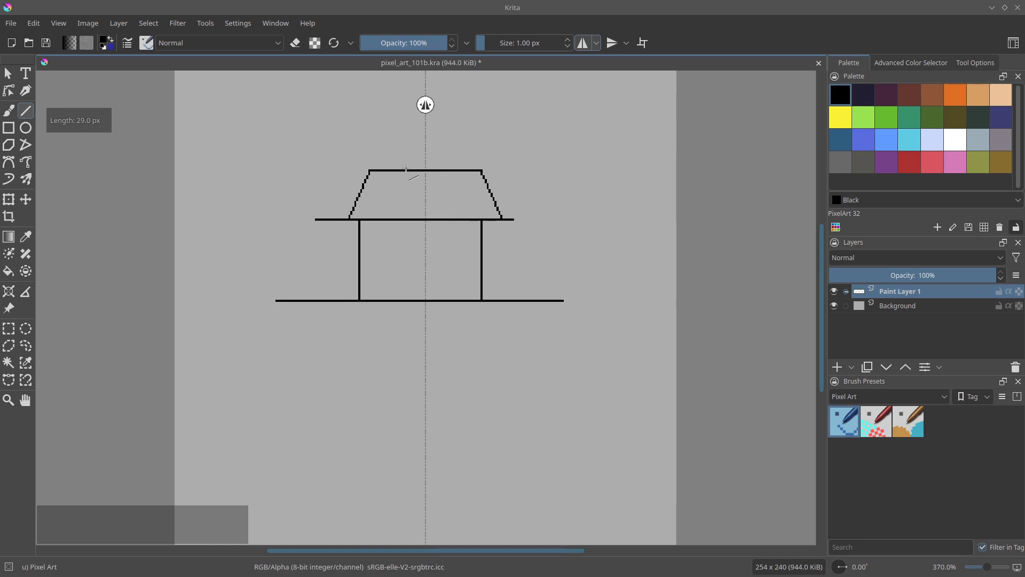
left_click(583, 43)
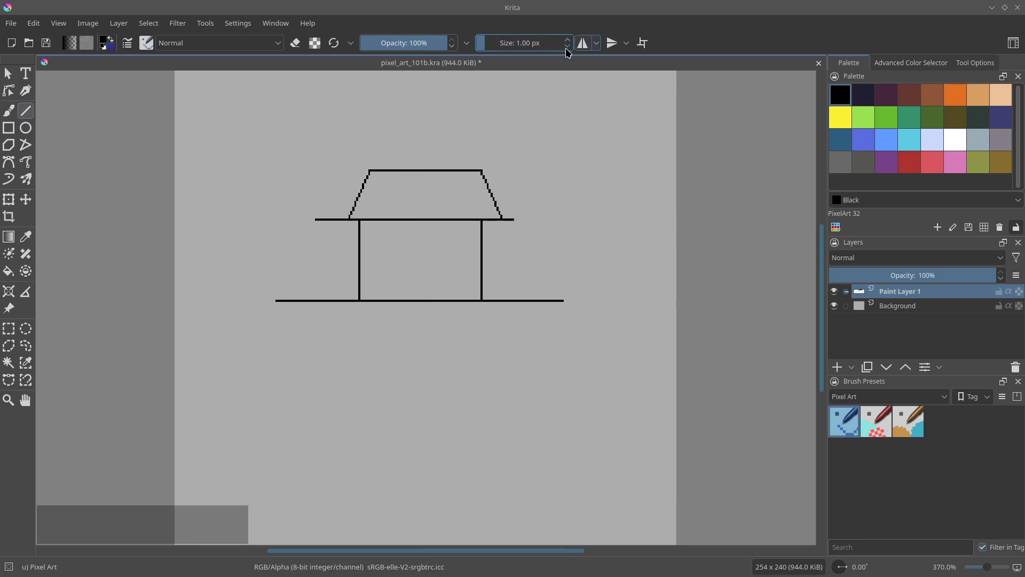
- Erase the surplus ends of the eave line and draw a chimney outline with a wider base over the roof's left part
key("b")
mouse_move(326, 219)
left_mouse_down()
mouse_move(329, 175)
mouse_move(308, 202)
left_mouse_up()
key("e")
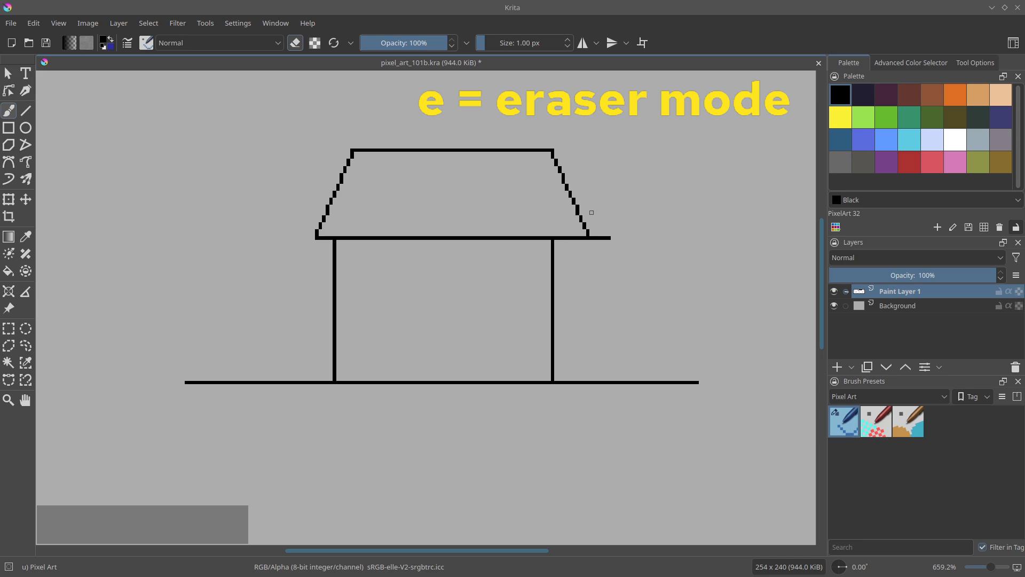
left_click_drag(606, 238, 591, 239)
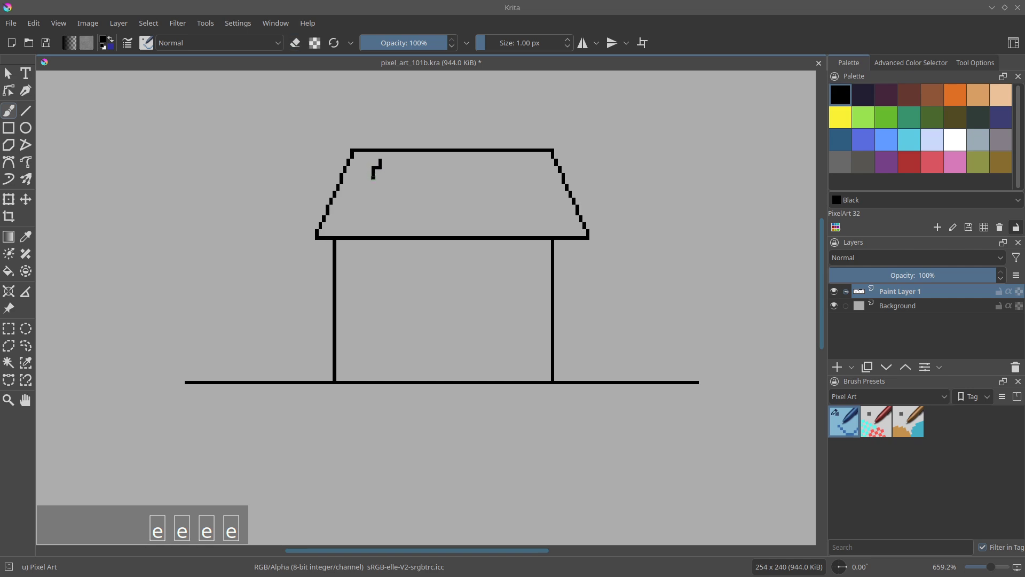
left_click_drag(374, 177, 406, 171)
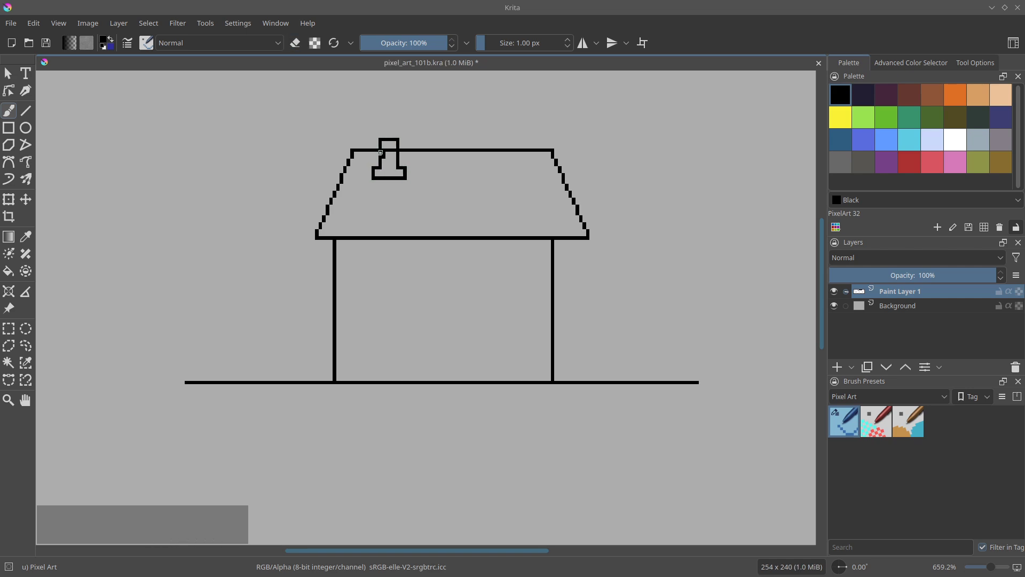
left_click_drag(394, 261, 369, 245)
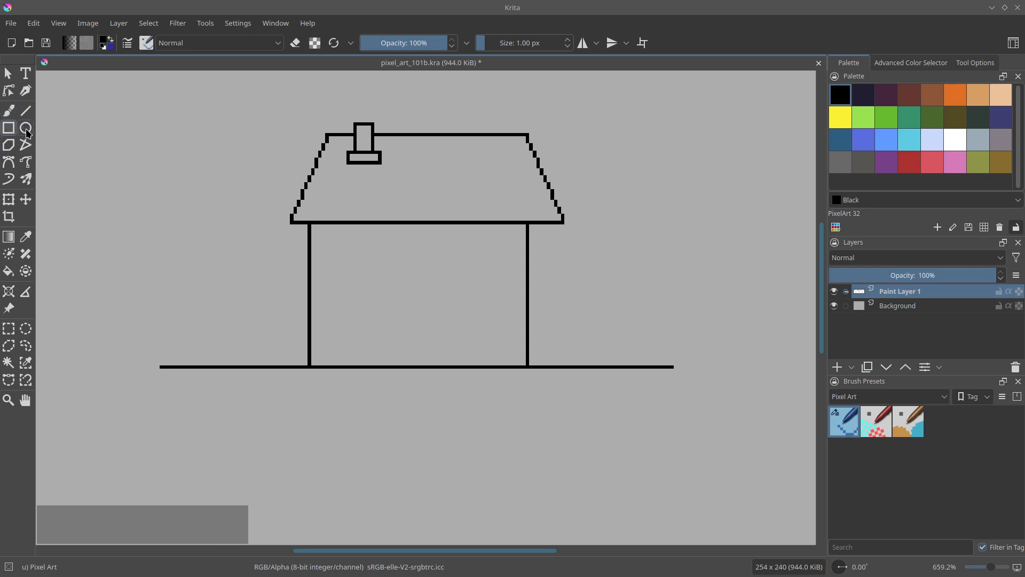
- Draw a window outline about 16 by 19 px and a door outline about 27 by 35 px with a smaller frame inside
left_click_drag(451, 244, 489, 278)
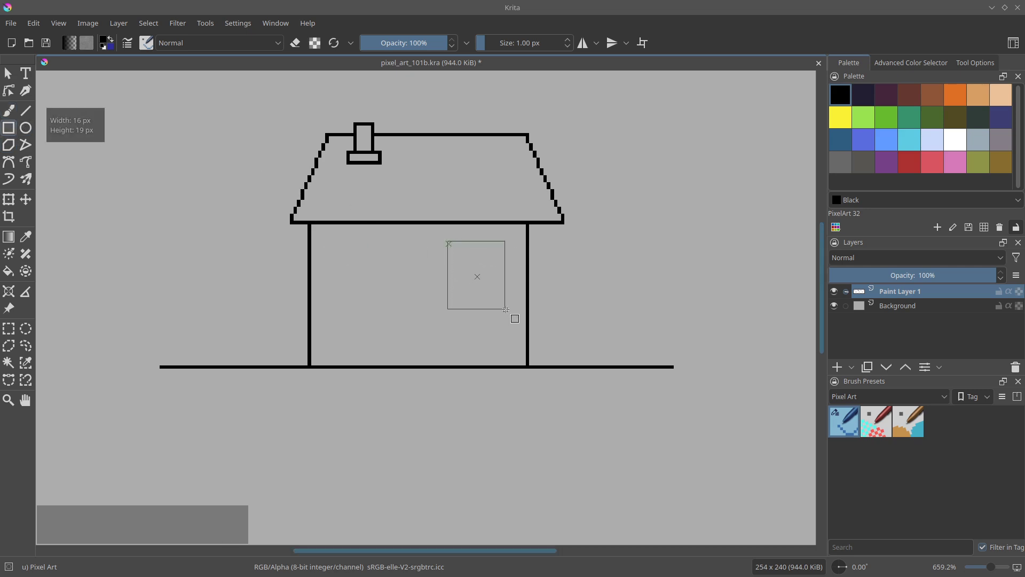
left_click_drag(506, 309, 506, 309)
left_click_drag(326, 366, 421, 242)
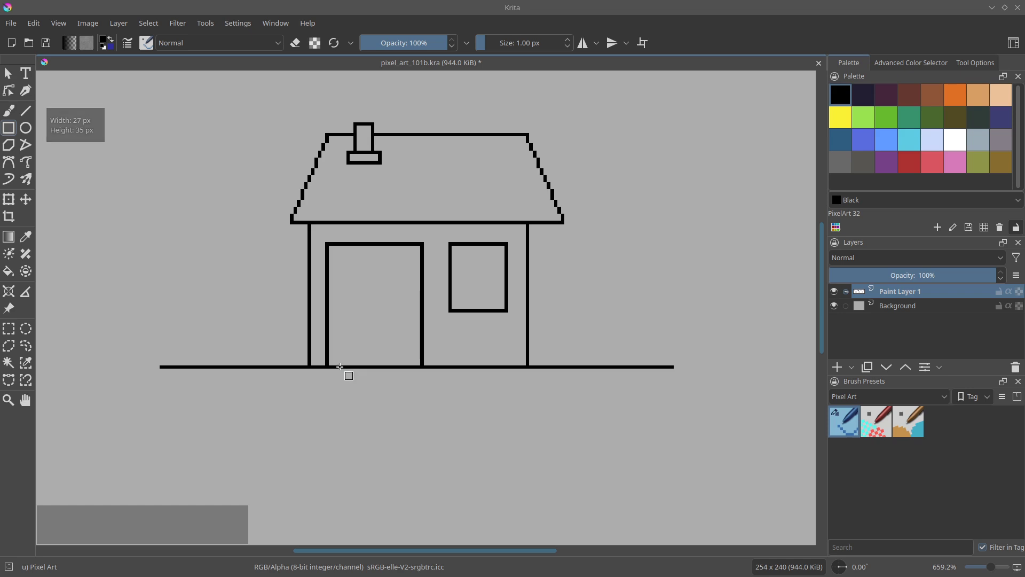
left_click_drag(340, 366, 411, 255)
- Draw a rectangular panel in the upper part of the door and split it into two panels using mirrored erasing
left_click_drag(350, 266, 403, 284)
key("ctrl+z")
key("ctrl+z")
left_click(582, 43)
key("space")
left_click_drag(363, 250, 377, 298)
key("ctrl+z")
key("b")
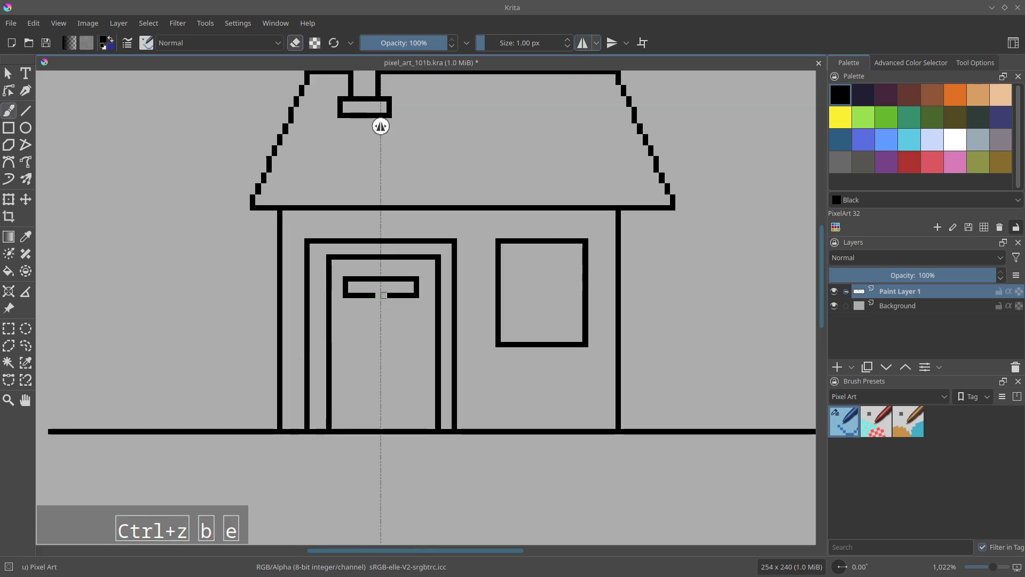
key("e")
key("e")
key("e")
- Copy the pair of door panels and place three pasted copies below it to form four evenly spaced rows
key("ctrl+r")
mouse_move(337, 271)
left_mouse_down()
mouse_move(425, 308)
mouse_move(408, 320)
mouse_move(414, 386)
left_mouse_up()
key("ctrl+c")
key("ctrl+v")
key("t")
key("ctrl+c")
key("ctrl+v")
key("ctrl+c")
key("ctrl+v")
key("b")
- Draw a wide box at the foot of the door, below the panel rows and reaching down to the ground line
key("b")
left_click_drag(346, 423, 416, 405)
key("q")
key("ctrl+z")
left_click_drag(346, 404, 417, 404)
left_click_drag(416, 404, 416, 428)
- Merge the three pasted door panel layers down into the house line-art layer
key("b")
key("ctrl+e")
key("ctrl+e")
key("ctrl+e")
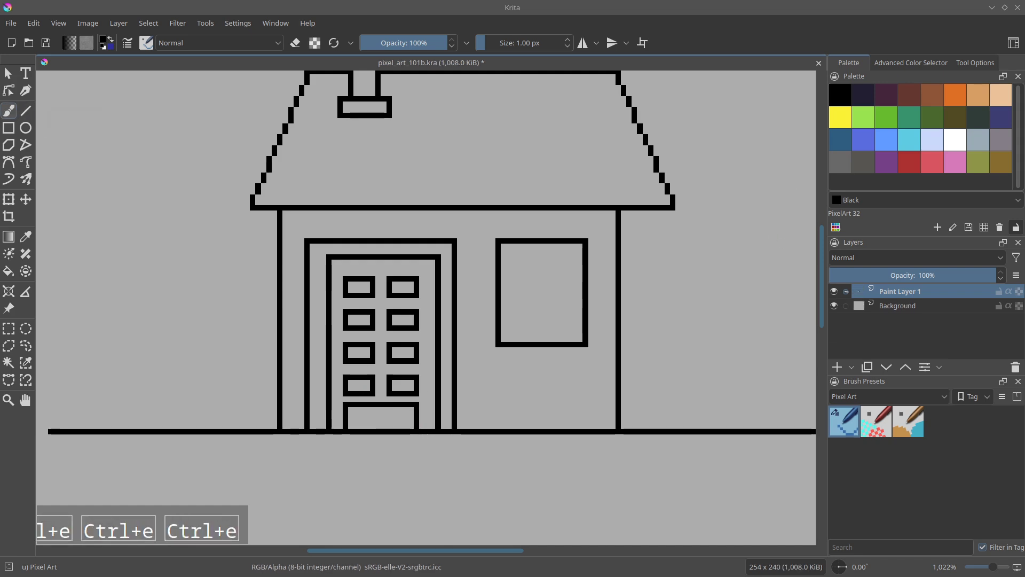
- Draw vertical and horizontal crossbar lines inside the window outline with the Line tool
key("space")
key("q")
mouse_move(502, 257)
left_mouse_down()
mouse_move(479, 265)
mouse_move(488, 262)
mouse_move(522, 348)
left_mouse_up()
key("ctrl+z")
key("ctrl+z")
left_click_drag(515, 287, 519, 250)
mouse_move(474, 289)
left_mouse_down()
mouse_move(563, 292)
mouse_move(474, 288)
mouse_move(563, 316)
mouse_move(497, 286)
mouse_move(559, 295)
mouse_move(545, 299)
left_mouse_up()
key("ctrl+z")
- Shift a selected part of the window's crossbars into position, deselect it and erase the excess pixels
key("ctrl+r")
key("t")
key("b")
key("ctrl+a")
key("e")
mouse_move(482, 288)
left_mouse_down()
mouse_move(500, 324)
mouse_move(559, 327)
mouse_move(542, 306)
mouse_move(519, 309)
left_mouse_up()
- Reposition another selected part of the window bars and touch up the pixels where they meet the frame
key("ctrl+r")
key("t")
key("b")
key("ctrl+a")
key("e")
key("e")
left_click(475, 287)
key("space")
key("e")
key("e")
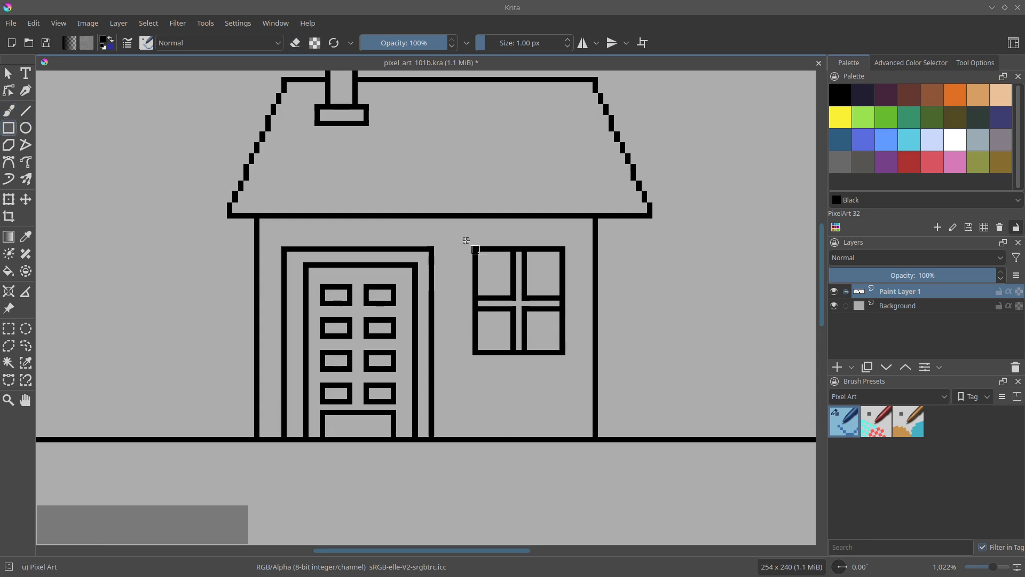
- Make the window smaller by moving selected parts of its frame and panes inward, and clear the selection
key("ctrl+r")
mouse_move(473, 247)
left_mouse_down()
mouse_move(555, 324)
mouse_move(566, 353)
mouse_move(537, 319)
mouse_move(538, 332)
left_mouse_up()
key("ctrl+t")
key("b")
key("ctrl+a")
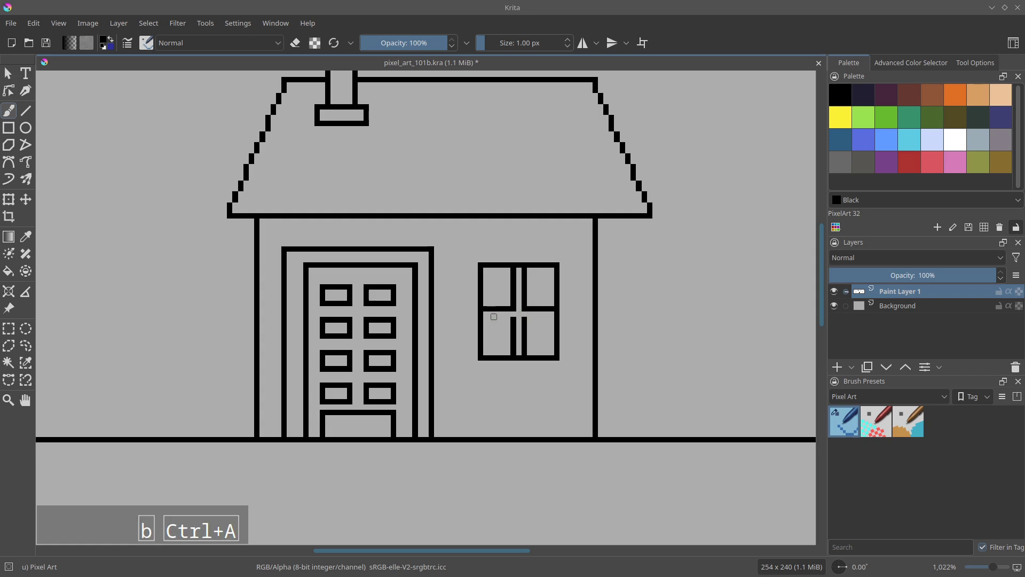
- Select the window's upper edge, nudge it down by about one pixel and deselect it
key("ctrl+r")
left_click_drag(470, 255, 564, 271)
key("t")
left_click_drag(549, 267, 550, 272)
key("b")
key("ctrl+shift+a")
- Draw a rectangular outer frame around the window, leaving an even one-pixel gap on all sides
left_click(8, 128)
left_click_drag(468, 261, 565, 367)
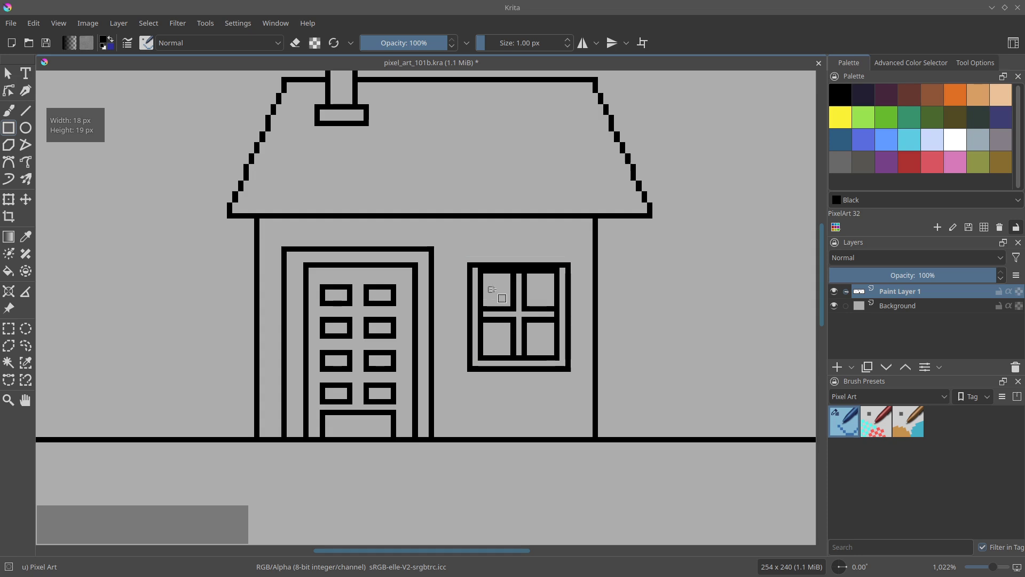
key("ctrl+z")
left_click_drag(469, 257, 568, 369)
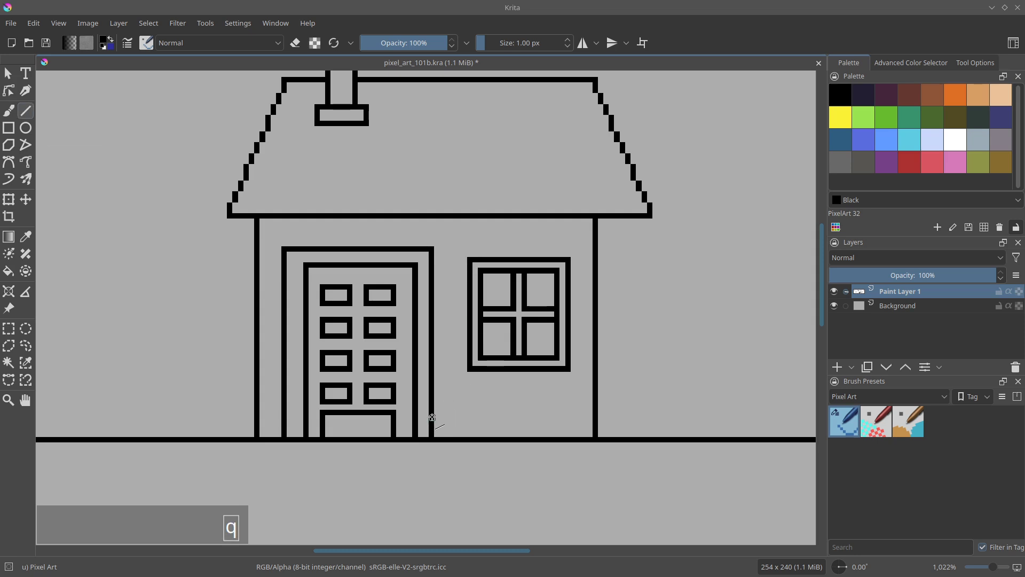
- Draw a horizontal baseboard line above the ground on both sides of the door, reaching from the door frame to the walls
left_click_drag(432, 416, 434, 412)
left_click_drag(592, 421, 590, 421)
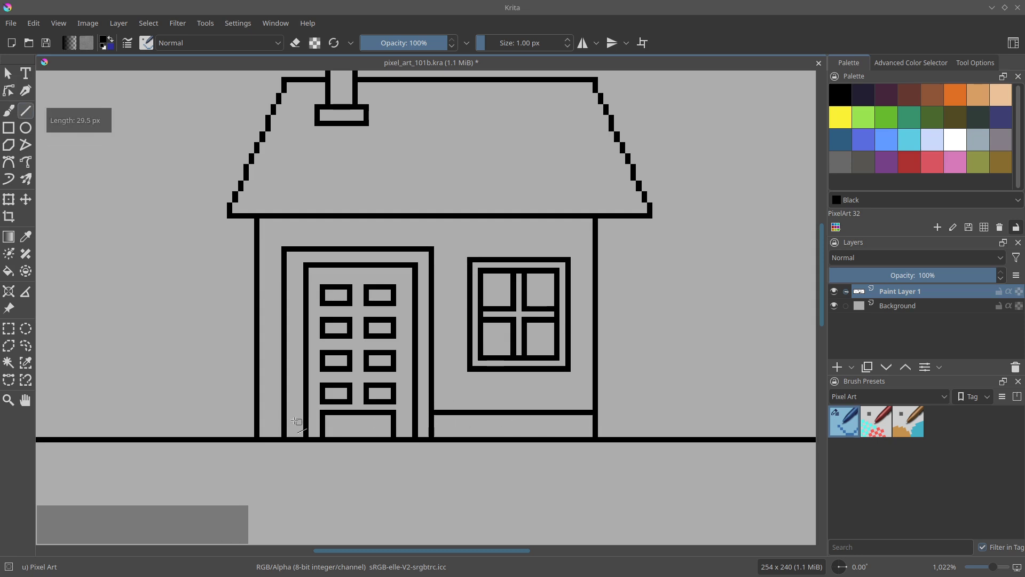
left_click_drag(263, 410, 264, 410)
- Select the left side of the outer door frame, move it one pixel toward the door and clear the selection
key("space")
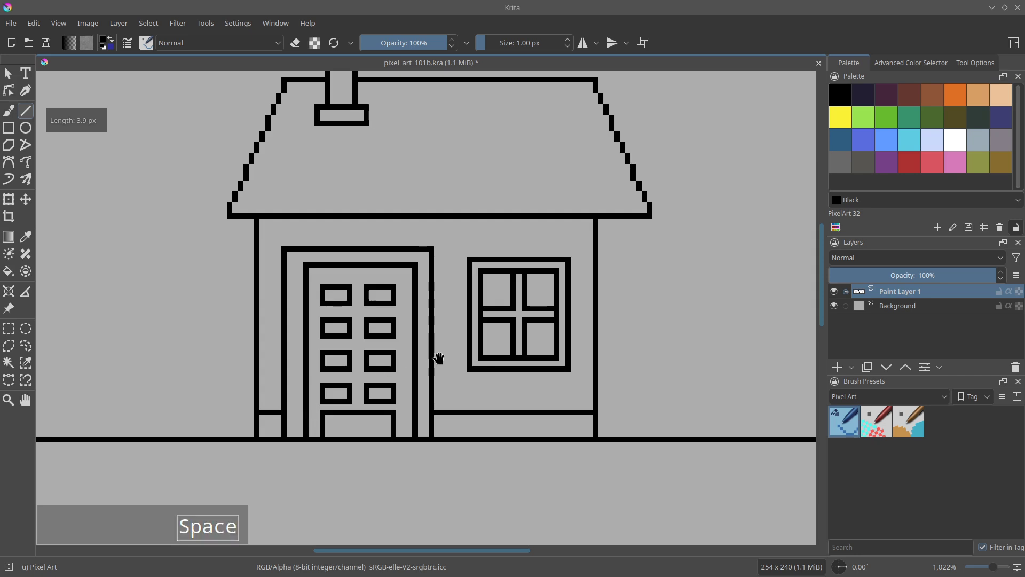
left_click_drag(442, 359, 424, 379)
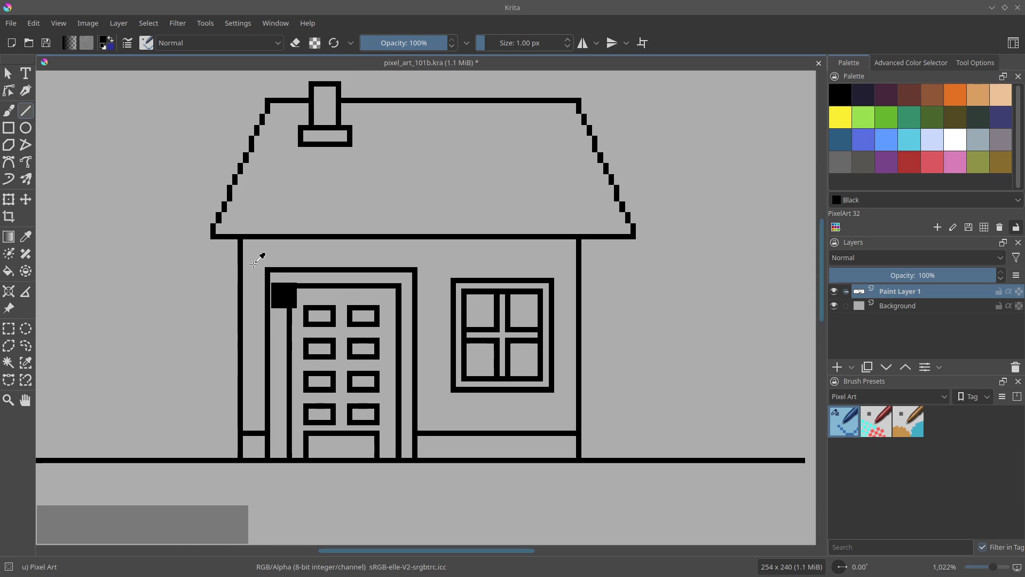
key("ctrl+r")
left_click_drag(260, 264, 293, 459)
key("t")
left_click_drag(270, 423, 276, 425)
key("b")
key("ctrl+a")
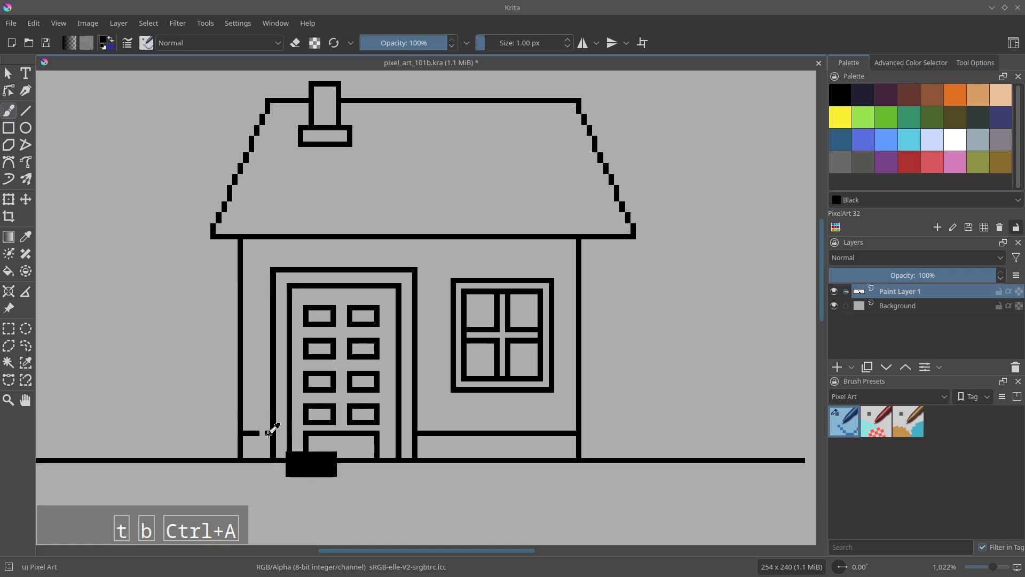
- Select the roof's slanted right edge, move it slightly inward and clear the selection
key("space")
left_click_drag(347, 340, 318, 362)
scroll(342, 341, "down", 3)
key("ctrl+r")
left_click_drag(472, 197, 491, 266)
key("t")
key("b")
key("ctrl+a")
- Erase the ridge-line pixels that protrude beyond the roof's upper-right corner
key("e")
left_click_drag(470, 206, 459, 206)
key("ctrl+space")
mouse_move(463, 216)
left_mouse_down()
mouse_move(462, 200)
mouse_move(484, 212)
mouse_move(554, 307)
left_mouse_up()
key("ctrl+space")
key("space")
- Rework the chimney by drawing a wider cap on its top and a taller base, erasing the old lines in between
key("ctrl+space")
mouse_move(403, 268)
left_mouse_down()
mouse_move(401, 257)
mouse_move(439, 251)
mouse_move(434, 261)
left_mouse_up()
key("e")
left_click_drag(439, 259, 428, 246)
key("e")
key("space")
mouse_move(405, 309)
left_mouse_down()
mouse_move(379, 296)
mouse_move(411, 322)
left_mouse_up()
key("e")
key("e")
key("space")
mouse_move(431, 301)
left_mouse_down()
mouse_move(373, 261)
mouse_move(408, 290)
left_mouse_up()
- Extend the right end of the ground line by about 2.5 px with the Line tool
left_click_drag(547, 366, 557, 324)
key("ctrl+space")
left_click_drag(602, 385, 639, 381)
key("q")
key("ctrl+z")
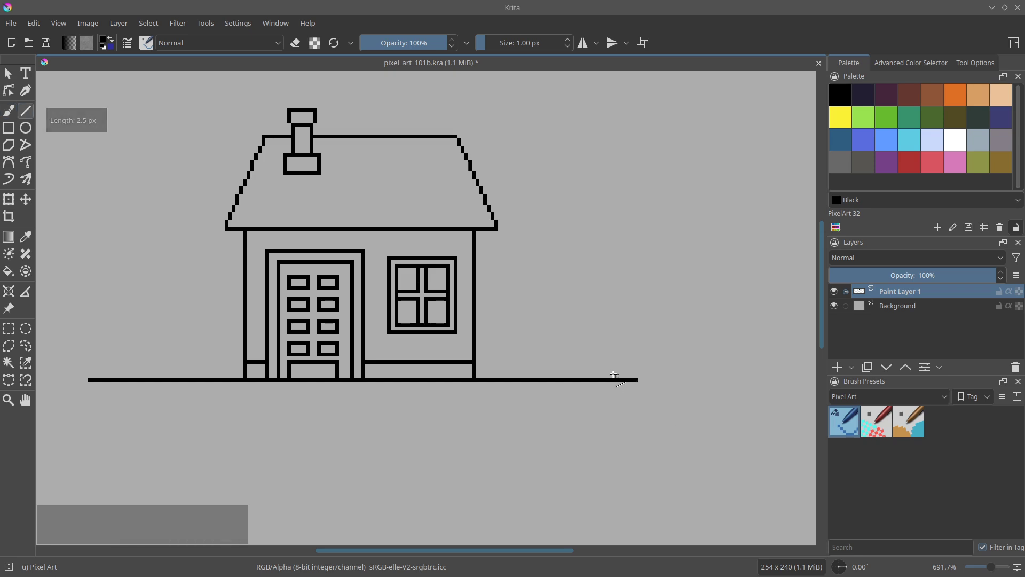
- Draw a flat rectangular deck extending right from the house's base, with two upright posts about 3 px wide beneath it
left_click(8, 128)
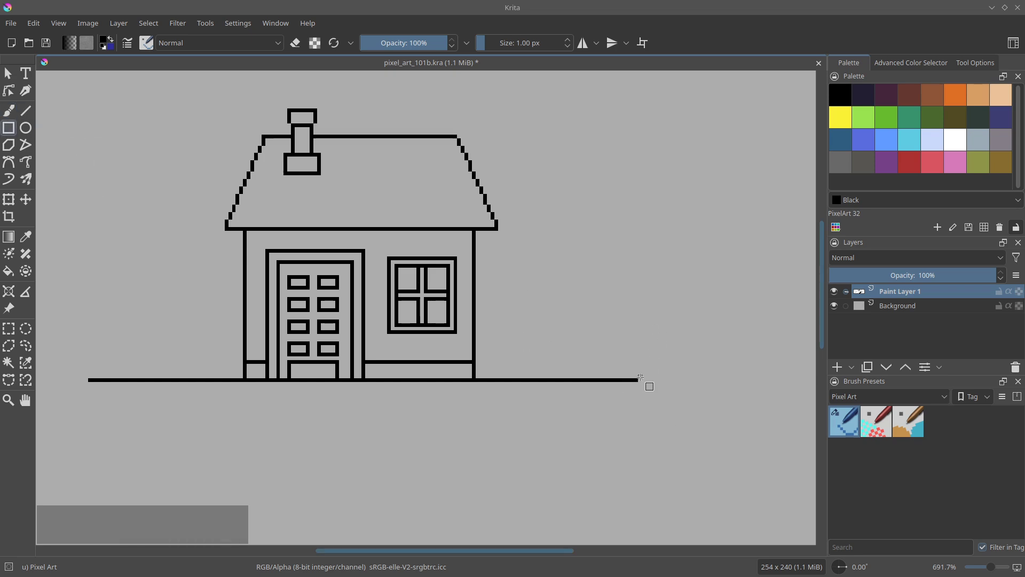
left_click_drag(636, 380, 652, 479)
key("ctrl+z")
left_click_drag(564, 397, 563, 397)
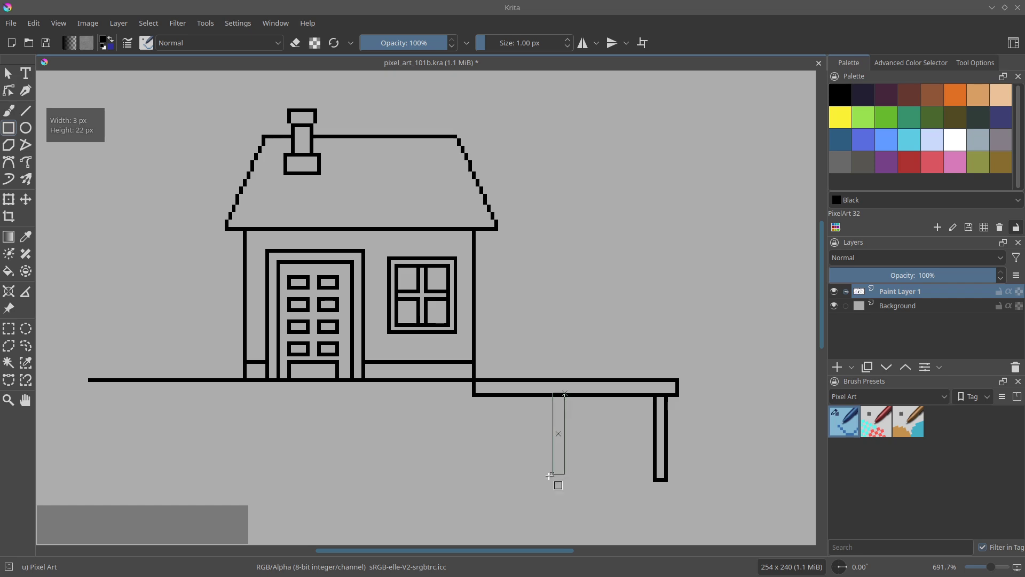
left_click_drag(553, 481, 555, 484)
- Erase the deck's inner end and draw an uneven underside below the ground line, closing it at the far left end
key("b")
key("e")
left_click_drag(475, 391, 474, 384)
key("q")
mouse_move(477, 393)
left_mouse_down()
mouse_move(548, 389)
mouse_move(268, 392)
left_mouse_up()
key("e")
left_click_drag(261, 391, 222, 392)
key("b")
key("e")
- Sketch a tree trunk with a flared base on the ground to the left of the house
mouse_move(162, 380)
left_mouse_down()
mouse_move(221, 392)
mouse_move(183, 389)
mouse_move(191, 421)
left_mouse_up()
key("e")
key("e")
key("e")
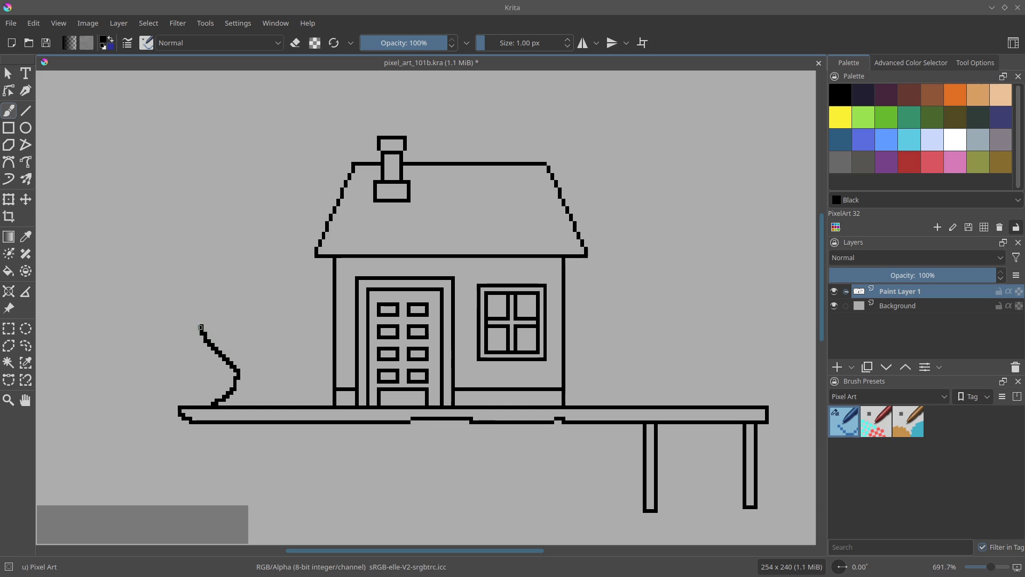
key("e")
left_click_drag(259, 300, 259, 349)
key("e")
mouse_move(259, 281)
left_mouse_down()
mouse_move(258, 377)
mouse_move(225, 354)
mouse_move(200, 309)
left_mouse_up()
key("e")
key("e")
left_click_drag(207, 304, 229, 377)
key("e")
- Thicken the trunk and paint a large rounded crown with smaller foliage clumps around it using a brush of about 3 px
mouse_move(247, 380)
left_mouse_down()
mouse_move(243, 270)
mouse_move(248, 236)
mouse_move(259, 246)
mouse_move(250, 244)
mouse_move(240, 276)
mouse_move(206, 226)
mouse_move(219, 184)
left_mouse_up()
left_click_drag(261, 264, 246, 396)
key("e")
left_click_drag(184, 322, 197, 359)
mouse_move(274, 373)
left_mouse_down()
mouse_move(272, 334)
mouse_move(290, 281)
mouse_move(295, 324)
left_mouse_up()
key("e")
mouse_move(297, 295)
left_mouse_down()
mouse_move(321, 250)
mouse_move(303, 209)
mouse_move(258, 188)
mouse_move(213, 194)
left_mouse_up()
mouse_move(212, 263)
left_mouse_down()
mouse_move(225, 296)
mouse_move(195, 281)
left_mouse_up()
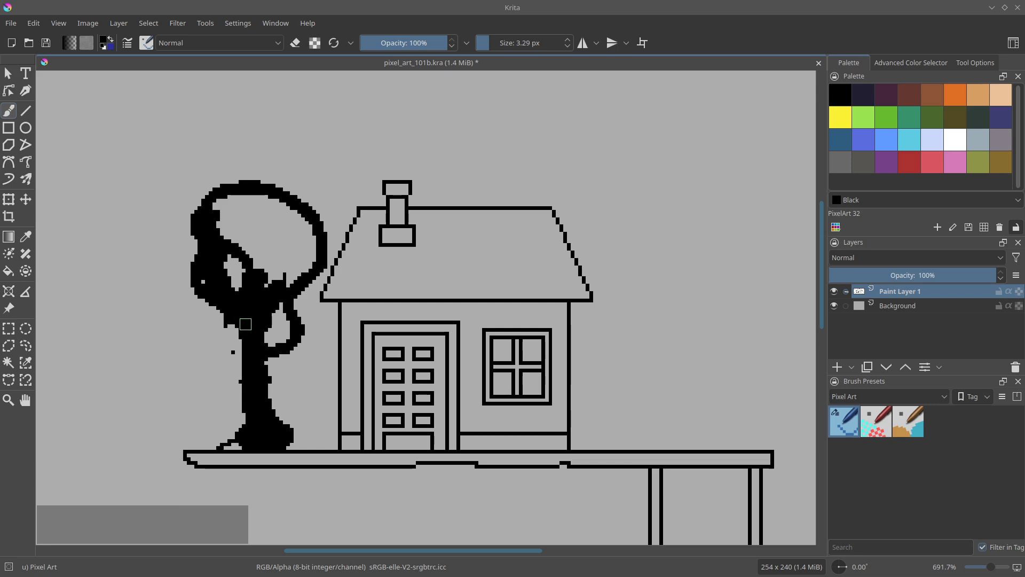
- Add a small rounded foliage lobe on the lower left side of the tree, beside the trunk
key("e")
key("e")
key("space")
mouse_move(327, 248)
left_mouse_down()
mouse_move(234, 181)
mouse_move(235, 322)
left_mouse_up()
key("e")
mouse_move(184, 257)
left_mouse_down()
mouse_move(213, 188)
mouse_move(333, 243)
mouse_move(188, 265)
left_mouse_up()
key("e")
key("e")
- Thin the upper-left outline of the tree's crown with the eraser
key("space")
left_click_drag(350, 386, 329, 347)
mouse_move(459, 382)
left_mouse_down()
mouse_move(514, 419)
mouse_move(528, 458)
left_mouse_up()
key("space")
key("e")
left_click(313, 257)
left_click_drag(458, 239, 561, 241)
scroll(561, 240, "up", 2)
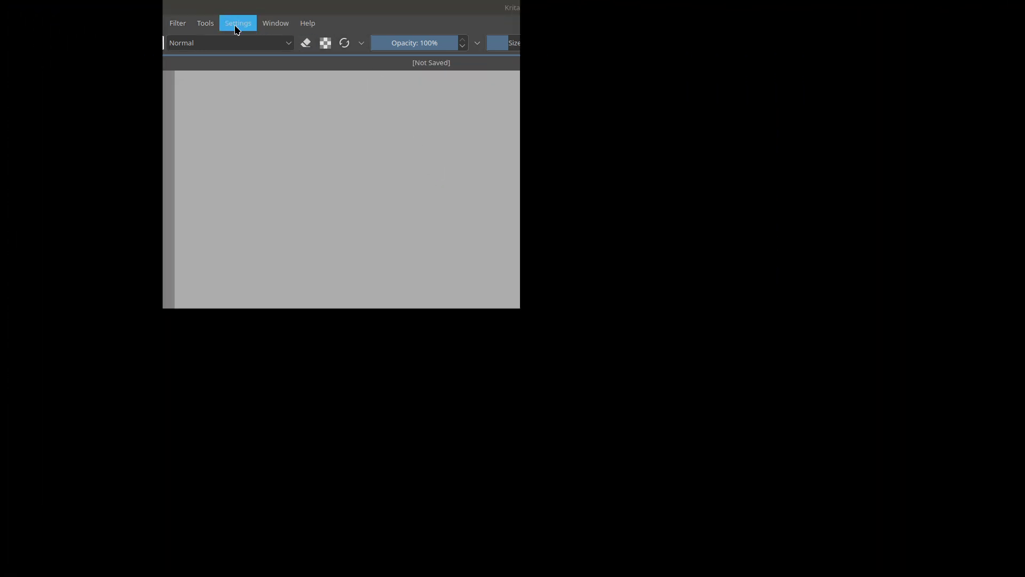
- Look up the keyboard shortcut for Reload Original Preset in the program's shortcut settings
left_click(237, 24)
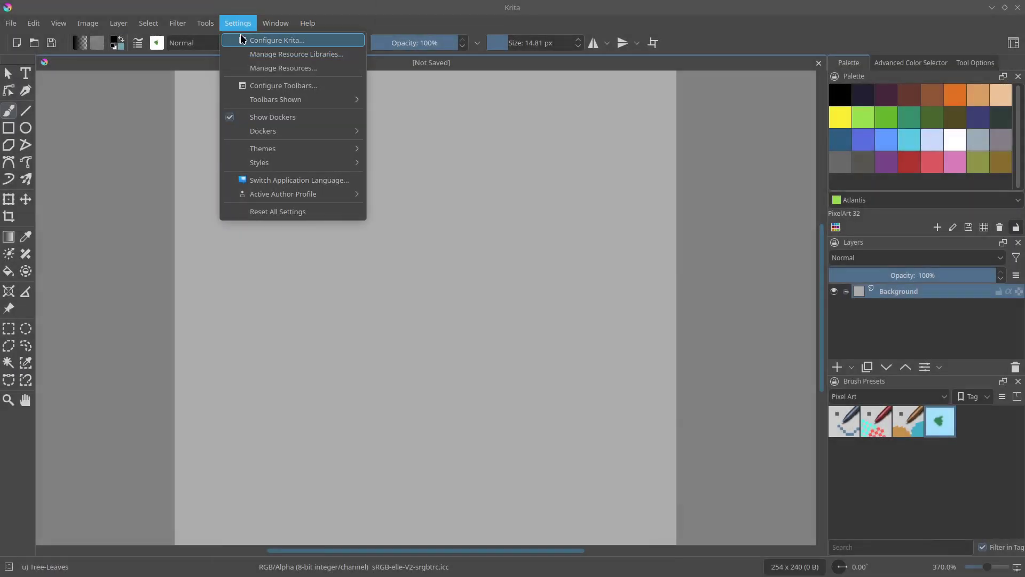
left_click(245, 40)
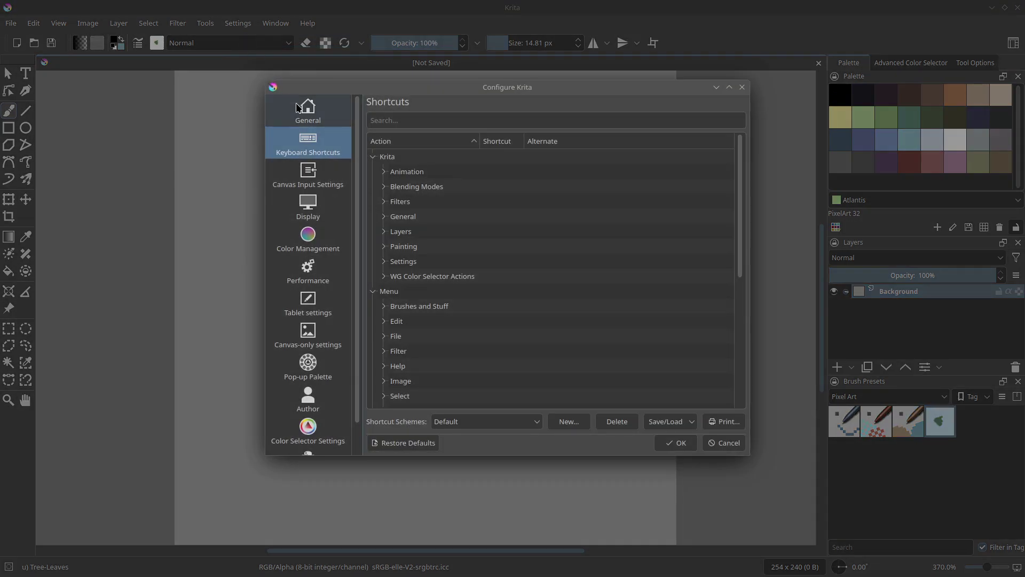
left_click(400, 122)
type("reload")
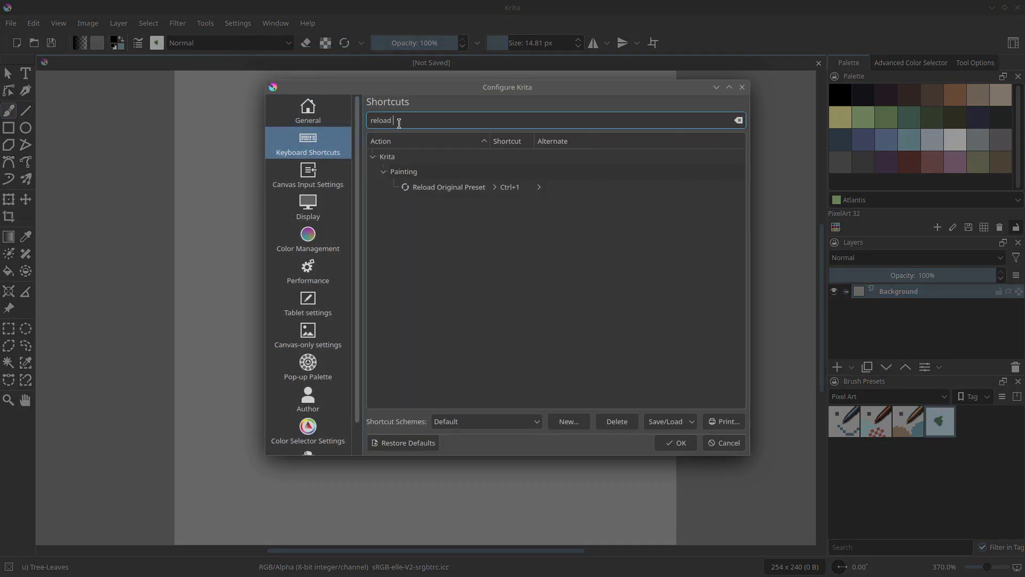
left_click(516, 192)
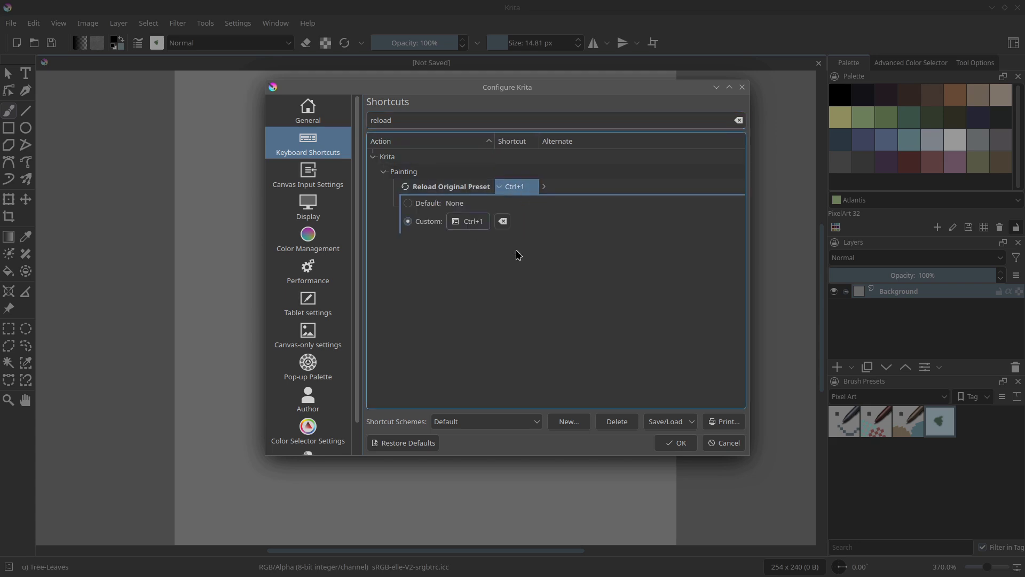
left_click(676, 444)
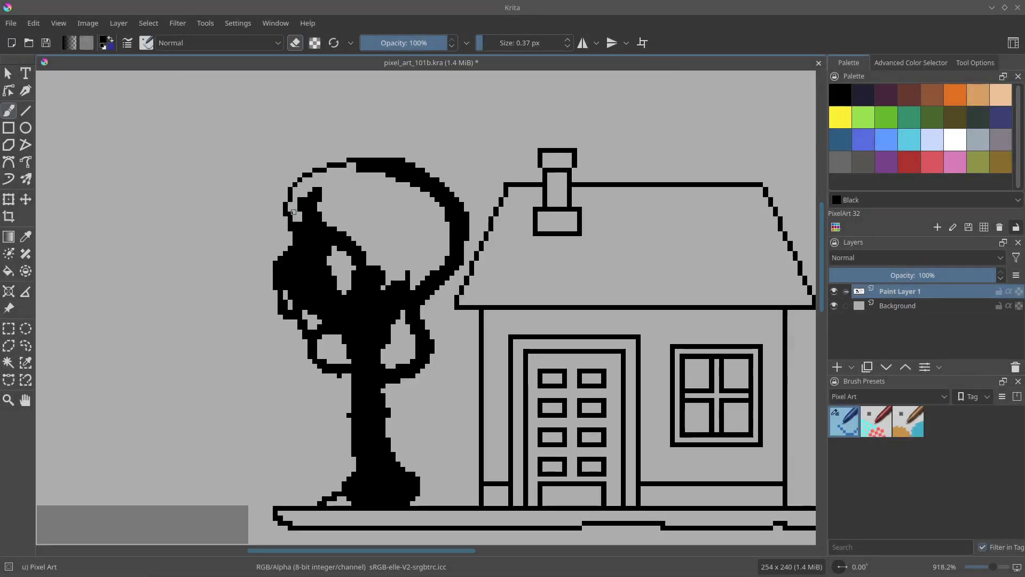
- Enlarge the eraser to about 3.4 px and thin the rest of the main crown's thick outline
left_click_drag(313, 221, 332, 228, "shift")
left_click_drag(320, 224, 305, 208)
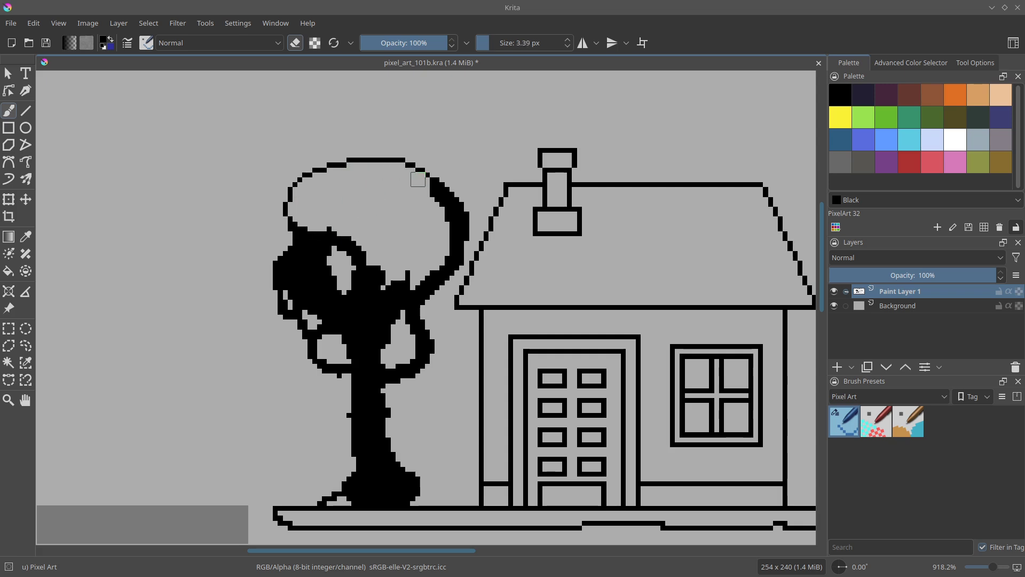
mouse_move(452, 212)
left_mouse_down()
mouse_move(420, 333)
mouse_move(392, 315)
mouse_move(407, 276)
mouse_move(329, 236)
left_mouse_up()
key("e")
key("e")
key("e")
- Hollow out the left foliage clumps into thin outlines and save the document
scroll(329, 236, "up", 2)
mouse_move(275, 293)
left_mouse_down()
mouse_move(275, 323)
mouse_move(327, 334)
mouse_move(356, 364)
mouse_move(293, 306)
left_mouse_up()
key("ctrl+s")
key("e")
key("e")
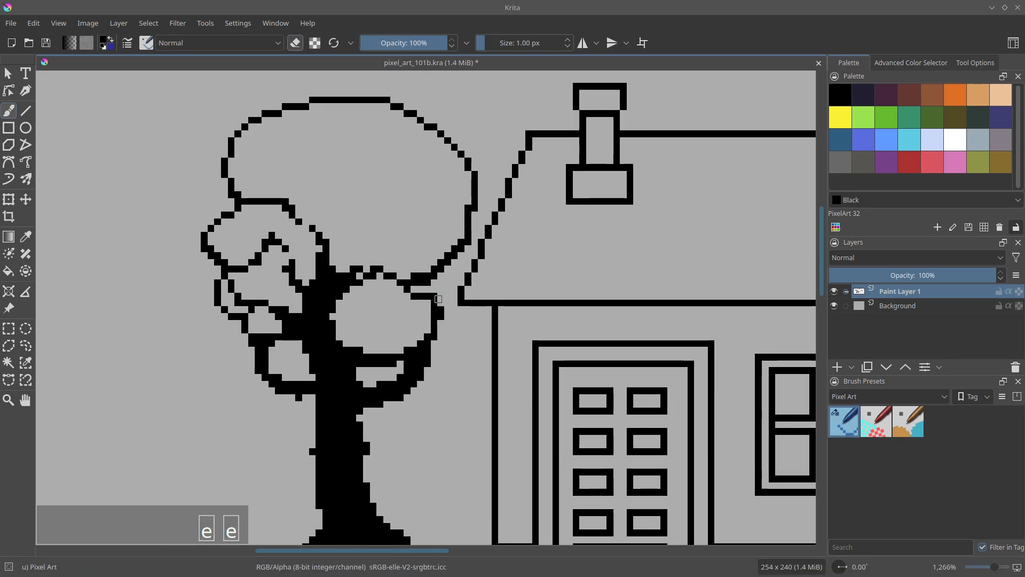
- Outline the rounded foliage clump on the right side of the tree and erase the excess black around it
left_click_drag(413, 366, 440, 321)
left_click_drag(440, 324, 397, 356)
left_click_drag(368, 320, 331, 277)
mouse_move(368, 352)
left_mouse_down()
mouse_move(364, 303)
mouse_move(349, 282)
left_mouse_up()
left_click_drag(348, 330, 353, 281)
key("e")
- Thin the lower foliage lobes on both sides of the upper trunk to single-pixel outlines
mouse_move(339, 377)
left_mouse_down()
mouse_move(278, 424)
mouse_move(424, 417)
left_mouse_up()
key("e")
mouse_move(393, 378)
left_mouse_down()
mouse_move(434, 430)
mouse_move(387, 352)
left_mouse_up()
key("e")
key("e")
key("ctrl+z")
key("e")
key("e")
- Hollow out the tree trunk and shape its root outlines at ground level
mouse_move(340, 242)
left_mouse_down()
mouse_move(320, 220)
mouse_move(292, 229)
left_mouse_up()
key("e")
key("e")
mouse_move(373, 295)
left_mouse_down()
mouse_move(373, 359)
mouse_move(381, 352)
mouse_move(401, 403)
left_mouse_up()
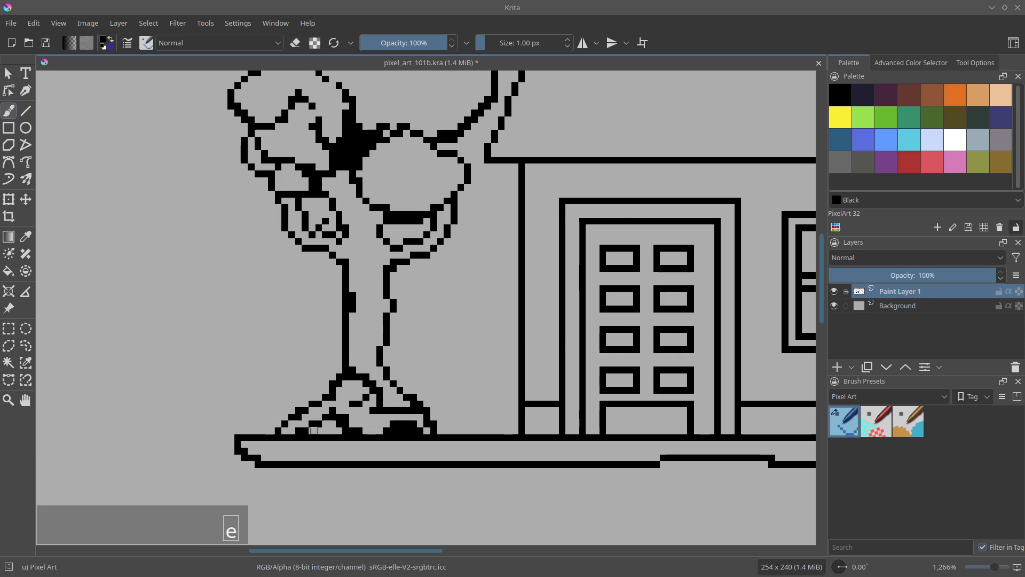
key("e")
left_click_drag(311, 425, 298, 431)
- Select a small part of the tree drawing with a rectangular selection, move it slightly and clear the selection
scroll(285, 348, "down", 1)
key("ctrl+r")
mouse_move(238, 350)
left_mouse_down()
mouse_move(286, 308)
mouse_move(278, 315)
left_mouse_up()
key("t")
key("b")
key("ctrl+shift+a")
- Erase stray pixels and leftover black areas between the tree's foliage clumps
scroll(285, 323, "up", 2)
key("e")
left_click(262, 290)
key("e")
left_click_drag(334, 235, 321, 267)
scroll(317, 250, "down", 1)
left_click_drag(255, 190, 248, 189)
key("e")
scroll(346, 239, "down", 1)
- Clean up the remaining trunk and root lines of the tree and save the document
left_click_drag(346, 238, 369, 80)
scroll(363, 256, "up", 1)
key("e")
mouse_move(367, 251)
left_mouse_down()
mouse_move(382, 247)
mouse_move(299, 384)
left_mouse_up()
key("e")
scroll(344, 251, "down", 1)
left_click_drag(247, 247, 255, 255)
key("e")
key("e")
left_click_drag(267, 251, 267, 290)
scroll(268, 292, "down", 5)
key("ctrl+s")
- Rename the paint layer as LineArt and save the document
key("space")
left_click_drag(290, 250, 251, 234)
key("space")
left_click_drag(363, 219, 362, 231)
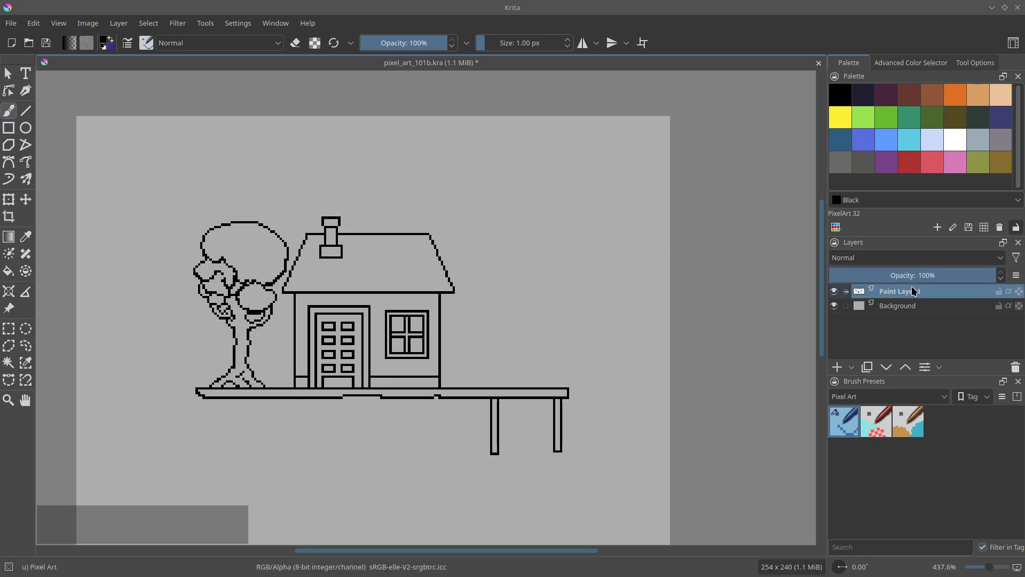
key("F2")
type("LineArt")
key("Return")
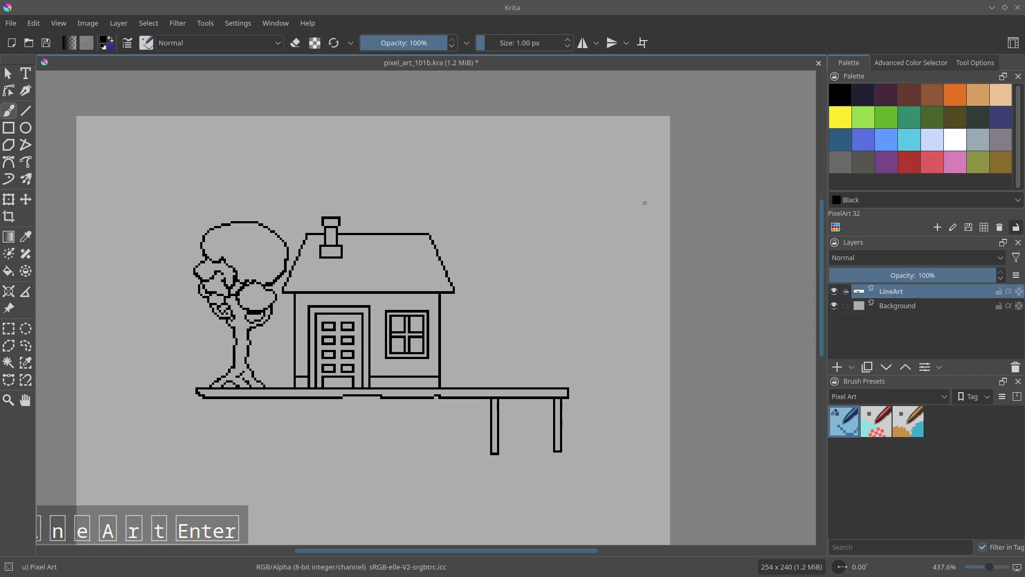
left_click_drag(392, 308, 401, 304)
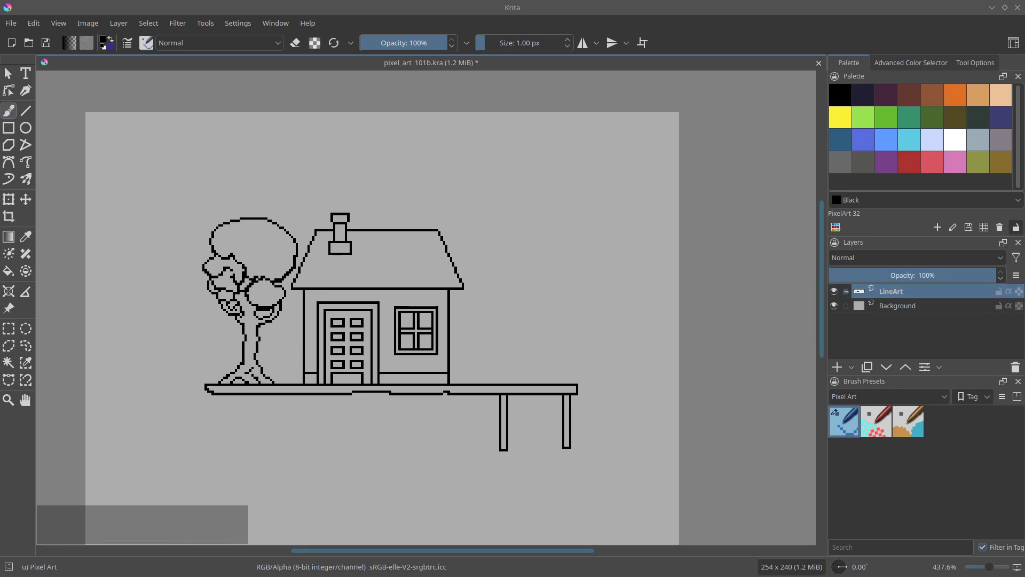
key("ctrl+s")
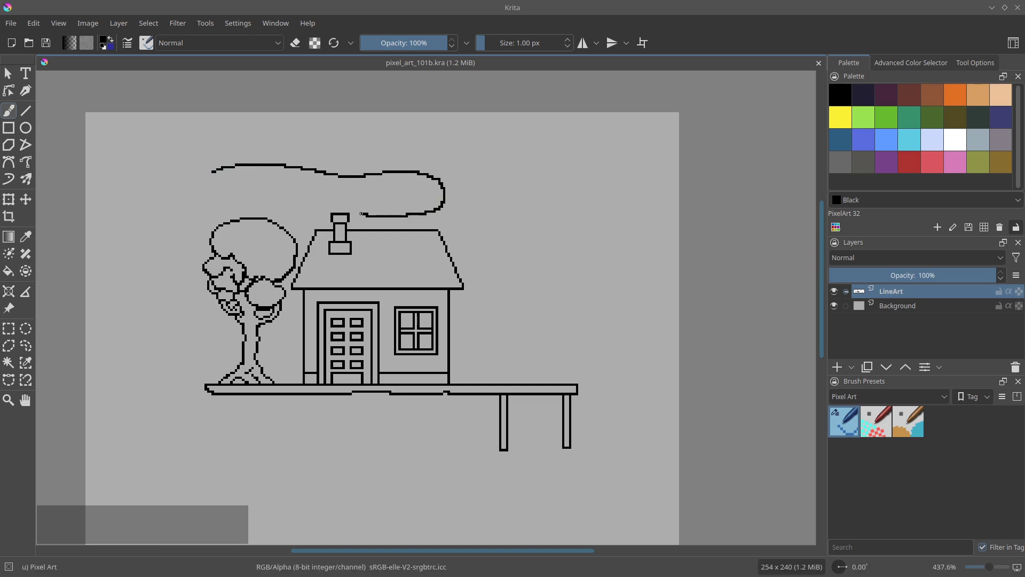
- Draw a long, rounded cloud outline in the sky above the tree and the chimney
scroll(345, 188, "up", 2)
key("e")
key("e")
key("e")
key("e")
key("e")
mouse_move(345, 207)
left_mouse_down()
mouse_move(345, 188)
mouse_move(385, 227)
left_mouse_up()
left_click(381, 201)
left_click(382, 201)
- Close the large cloud's outline above the chimney and add a rounded bump along its upper edge
key("e")
key("e")
key("e")
key("e")
key("e")
mouse_move(221, 147)
left_mouse_down()
mouse_move(292, 124)
mouse_move(359, 158)
mouse_move(346, 169)
left_mouse_up()
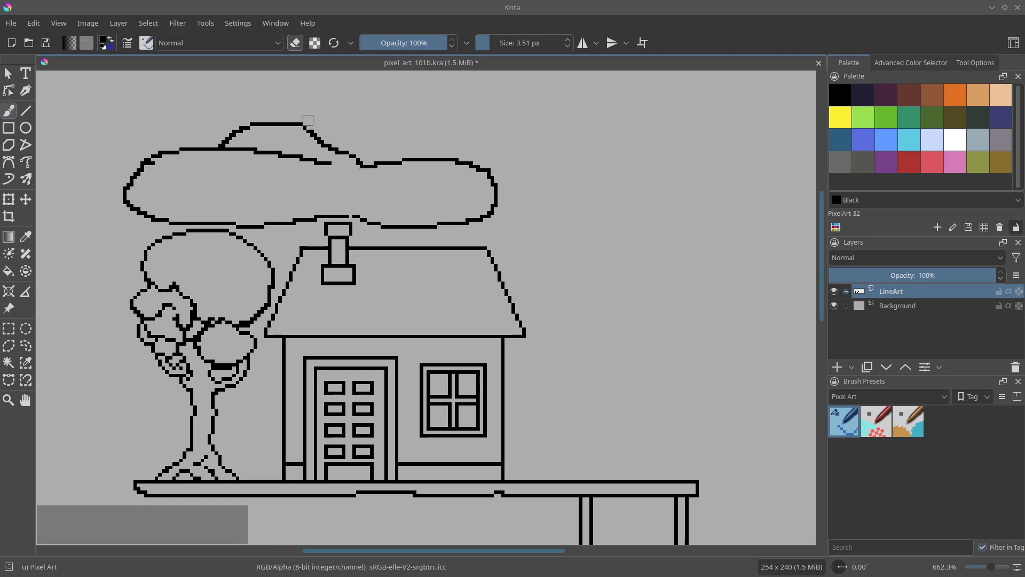
left_click_drag(308, 120, 326, 134)
- Erase stray pixels from the large cloud's lower edge and refine the short crease line inside it
scroll(313, 151, "up", 2)
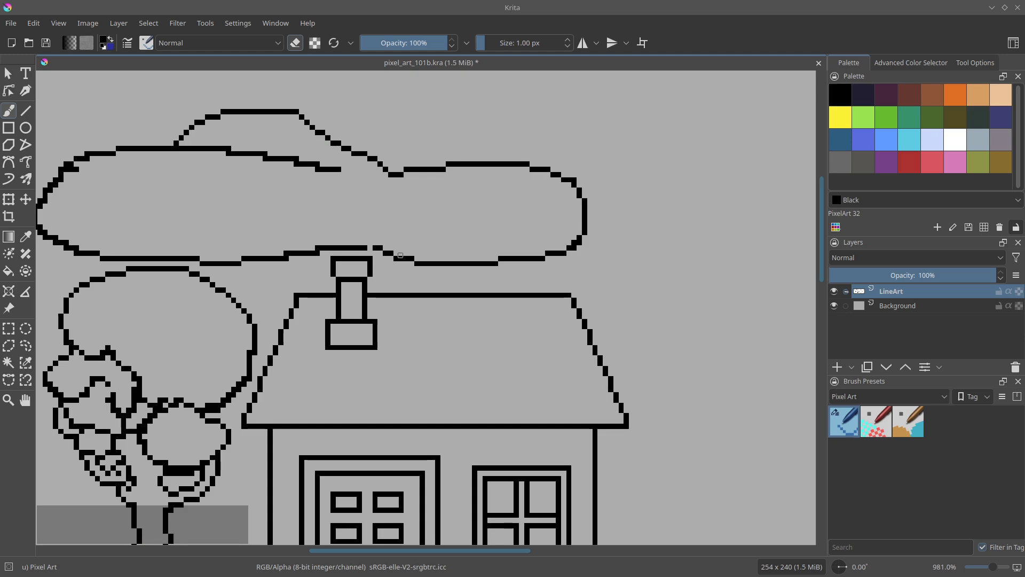
left_click(317, 249)
left_click(286, 253)
left_click_drag(154, 182, 137, 195)
scroll(316, 227, "down", 4)
scroll(315, 226, "up", 2)
key("e")
left_click_drag(202, 191, 239, 187)
key("e")
- Draw a small flat cloud and a longer cloud above it in the sky right of the house, erasing stray pixels
key("space")
left_click_drag(461, 228, 428, 204)
left_click_drag(513, 247, 447, 238)
mouse_move(446, 238)
left_mouse_down()
mouse_move(536, 227)
mouse_move(445, 240)
left_mouse_up()
scroll(460, 242, "up", 3)
key("e")
left_click(509, 256)
left_click(651, 233)
scroll(626, 226, "down", 3)
- Add rounded puffs to the top of the upper-right cloud and erase parts of its inner lines
key("e")
mouse_move(649, 170)
left_mouse_down()
mouse_move(619, 167)
mouse_move(697, 142)
left_mouse_up()
key("e")
left_click(523, 150)
scroll(633, 124, "up", 2)
key("space")
left_click_drag(755, 164, 738, 166)
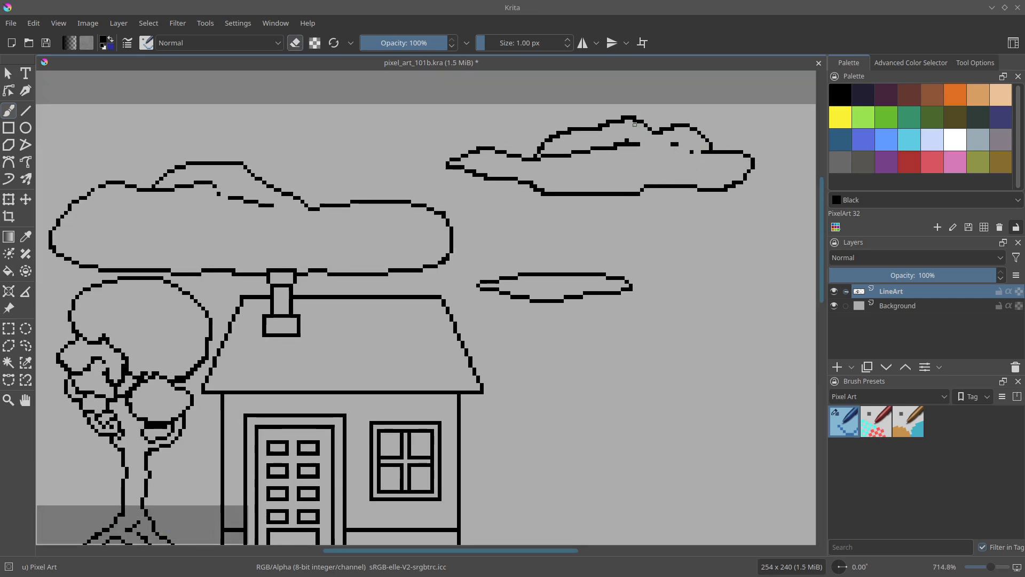
left_click_drag(566, 149, 601, 144)
key("e")
- Move the small flat cloud slightly right and down, deselect it and save the document
scroll(541, 120, "down", 3)
key("t")
left_click_drag(549, 206, 561, 211)
key("b")
key("ctrl+shift+a")
key("ctrl+s")
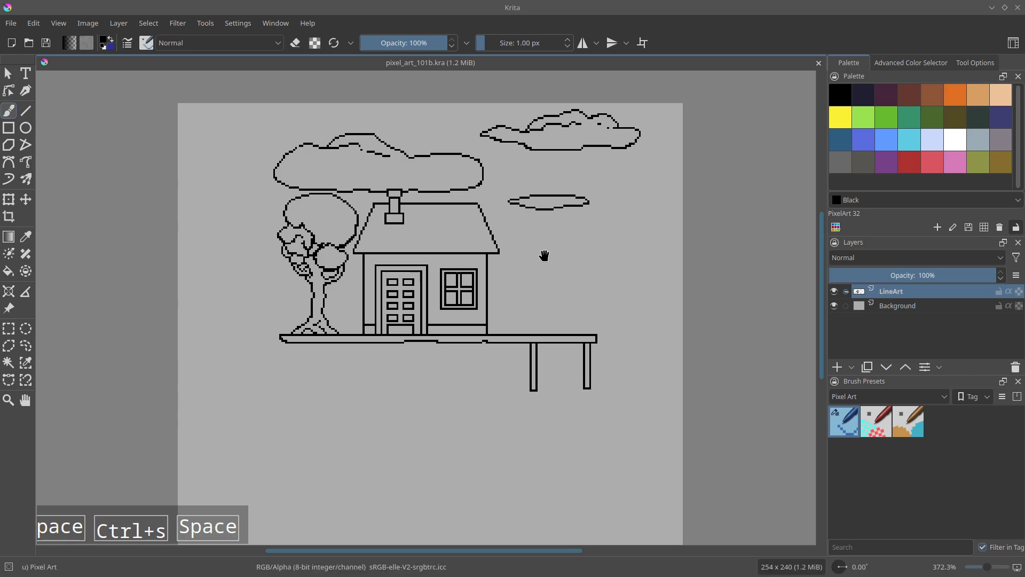
- Shorten the deck by selecting its right end with both legs and moving it toward the house
key("space")
scroll(533, 321, "up", 1)
key("ctrl+r")
left_click_drag(524, 330, 633, 409)
key("t")
left_click_drag(564, 364, 547, 350)
key("ctrl+a")
- Draw a box-shaped sign beside the house's right wall, joined to it by two parallel horizontal lines
key("ctrl+space")
key("q")
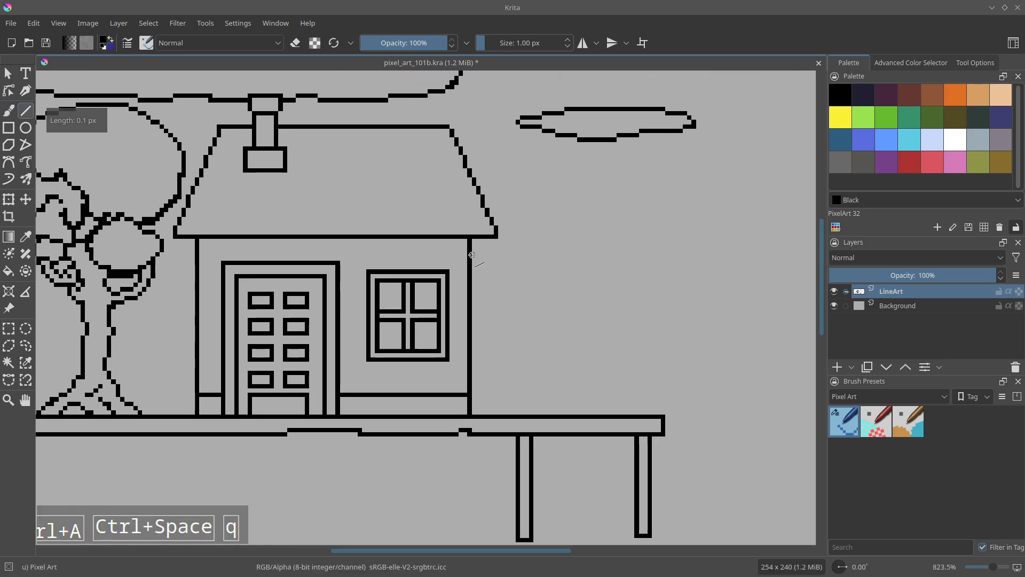
mouse_move(472, 254)
left_mouse_down()
mouse_move(550, 258)
mouse_move(487, 267)
left_mouse_up()
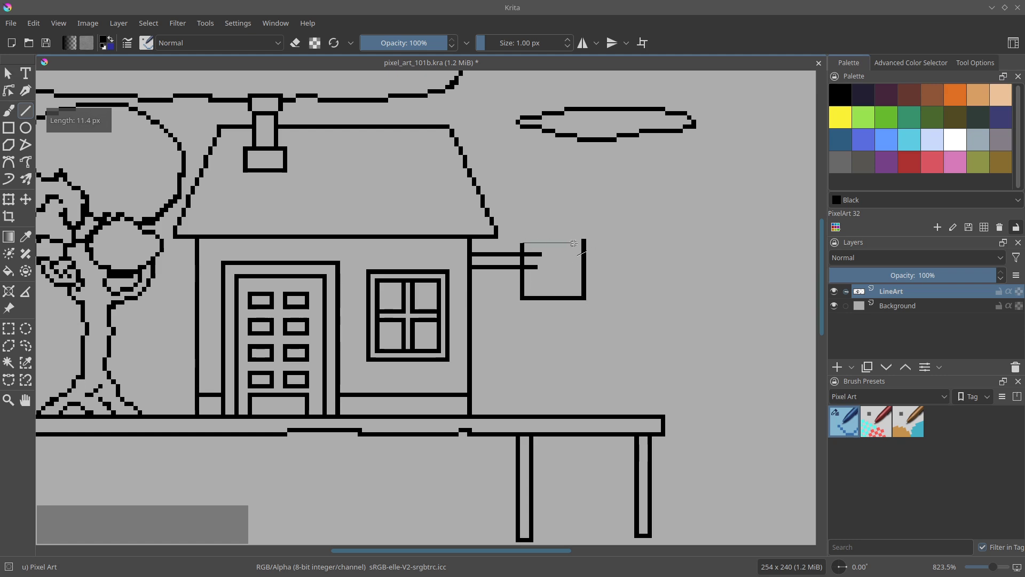
key("b")
key("e")
mouse_move(576, 243)
left_mouse_down()
mouse_move(526, 267)
mouse_move(596, 305)
left_mouse_up()
- Trim the wall sign to a smaller square and move it closer to the house wall
key("ctrl+r")
key("t")
key("b")
left_click_drag(556, 270, 497, 267)
key("ctrl+r")
left_click_drag(483, 283, 540, 303)
key("ctrl+shift+a")
key("ctrl+r")
key("t")
left_click_drag(553, 268, 542, 268)
- Add a second pair of bracket lines between the wall and the sign and adjust their vertical spacing
scroll(484, 278, "up", 2)
left_click_drag(470, 281, 492, 282)
key("ctrl+r")
mouse_move(469, 243)
left_mouse_down()
mouse_move(490, 251)
mouse_move(481, 241)
left_mouse_up()
key("t")
key("ctrl+r")
left_click_drag(469, 259, 491, 268)
key("t")
left_click_drag(484, 262, 484, 250)
key("ctrl+shift+a")
key("b")
- Draw a narrow upright post on the deck between the tree and the house's left wall
scroll(489, 252, "down", 4)
scroll(427, 299, "up", 2)
key("space")
key("space")
left_click_drag(427, 300, 496, 241)
key("q")
left_click_drag(295, 311, 295, 248)
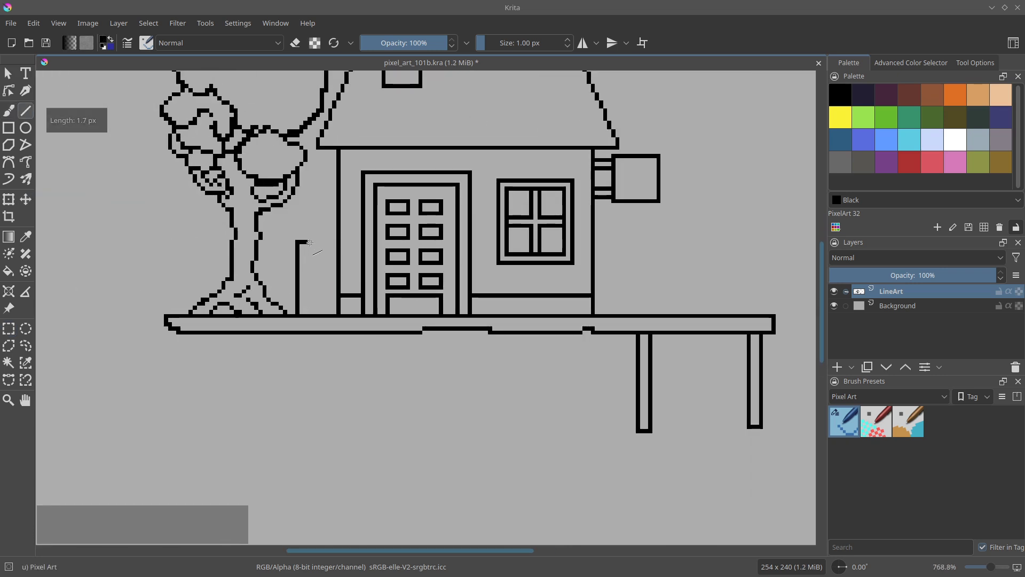
mouse_move(313, 309)
left_mouse_down()
mouse_move(314, 259)
mouse_move(339, 253)
left_mouse_up()
- Clean up the post and draw a small rounded shape between it and the house's left wall
key("b")
key("space")
key("ctrl+space")
key("e")
mouse_move(314, 236)
left_mouse_down()
mouse_move(324, 240)
mouse_move(313, 311)
left_mouse_up()
key("e")
- Select the house window, move it slightly down and left on the wall, and save the document
key("ctrl+r")
left_click_drag(514, 359, 416, 270)
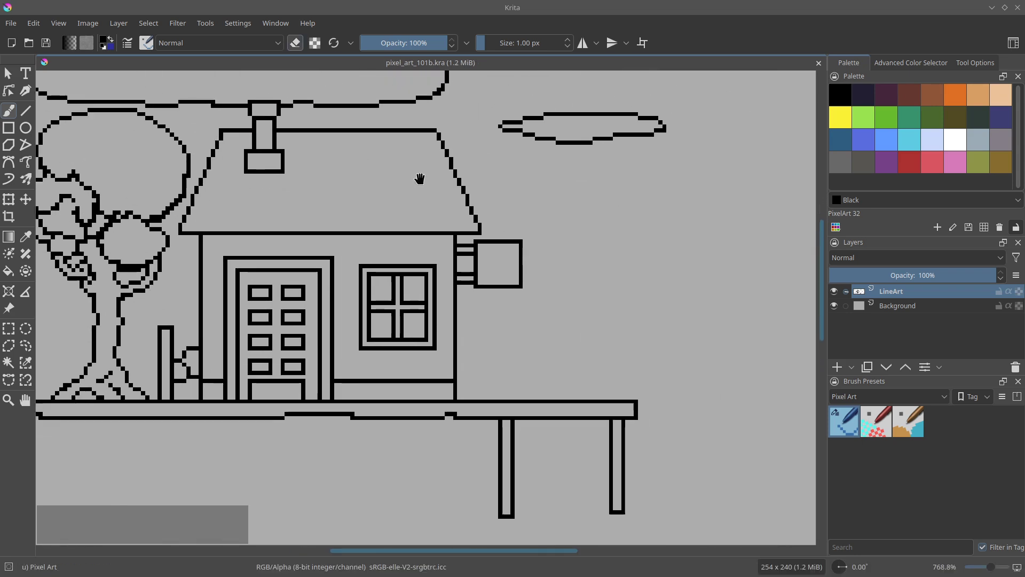
left_click_drag(346, 256, 449, 358)
key("t")
key("b")
left_click_drag(430, 315, 408, 331)
key("t")
key("ctrl+shift+a")
key("b")
key("e")
key("ctrl+s")
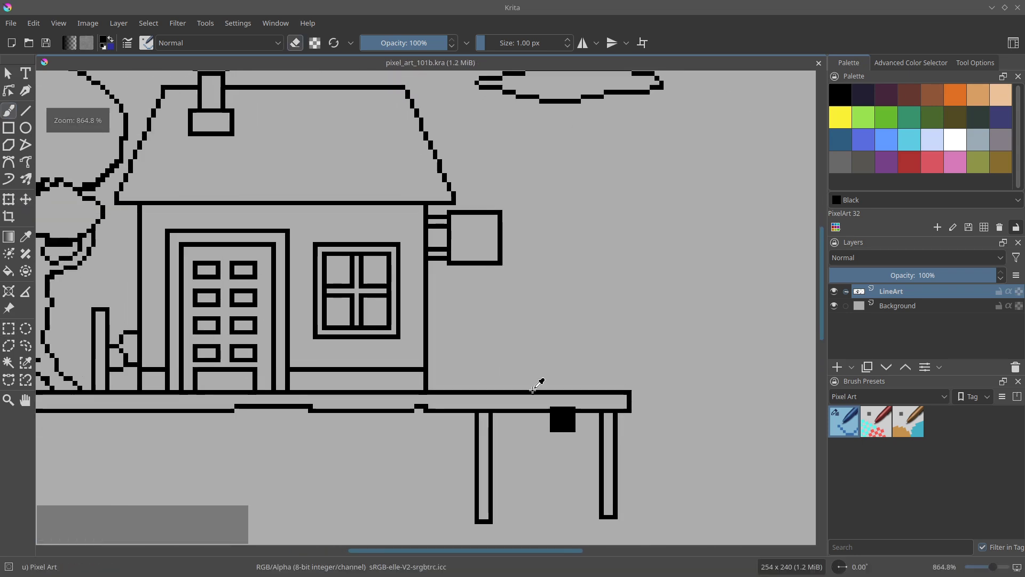
- Draw a table with a long flat top and two legs on the right part of the deck
key("v")
left_click_drag(595, 390, 596, 336)
mouse_move(606, 332)
left_mouse_down()
mouse_move(464, 332)
mouse_move(463, 346)
left_mouse_up()
mouse_move(465, 346)
left_mouse_down()
mouse_move(610, 342)
mouse_move(584, 387)
mouse_move(473, 388)
left_mouse_up()
key("b")
key("v")
left_click_drag(482, 350, 482, 388)
- Select the whole table and move it right along the deck
key("ctrl+r")
left_click_drag(455, 321, 623, 390)
key("t")
left_click_drag(595, 360, 617, 359)
key("ctrl+shift+a")
key("ctrl+r")
- Shorten the table by moving its left end with the leg to the right, and save the document
key("ctrl+r")
left_click_drag(475, 315, 508, 390)
key("t")
left_click_drag(500, 363, 513, 363)
key("b")
key("ctrl+shift+a")
key("ctrl+s")
- Draw a small chair with a tall backrest between the house wall and the table, and save the document
key("q")
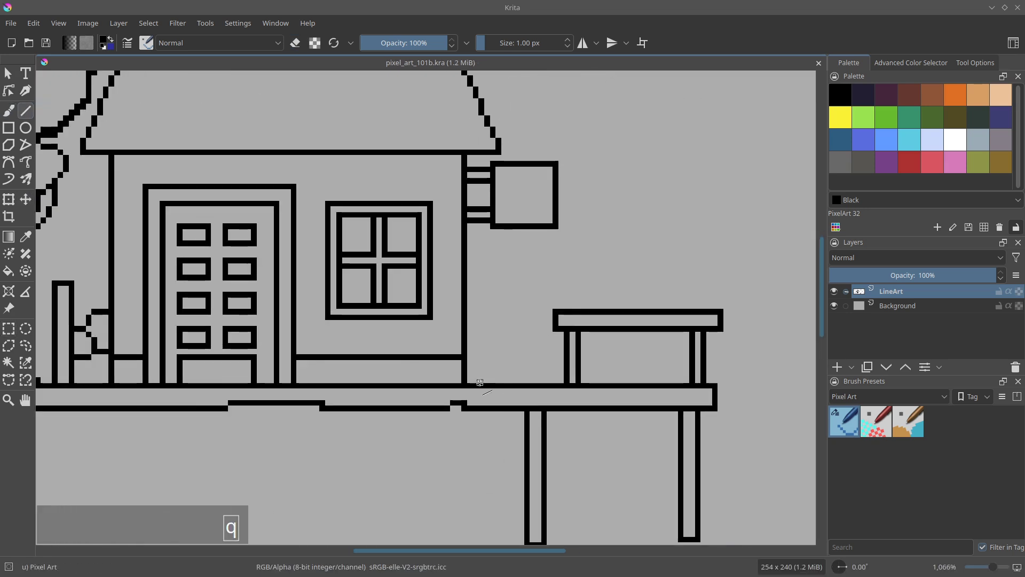
left_click_drag(493, 306, 493, 346)
left_click_drag(498, 346, 521, 346)
mouse_move(521, 351)
left_mouse_down()
mouse_move(522, 380)
mouse_move(510, 380)
left_mouse_up()
key("b")
key("e")
scroll(505, 303, "down", 3)
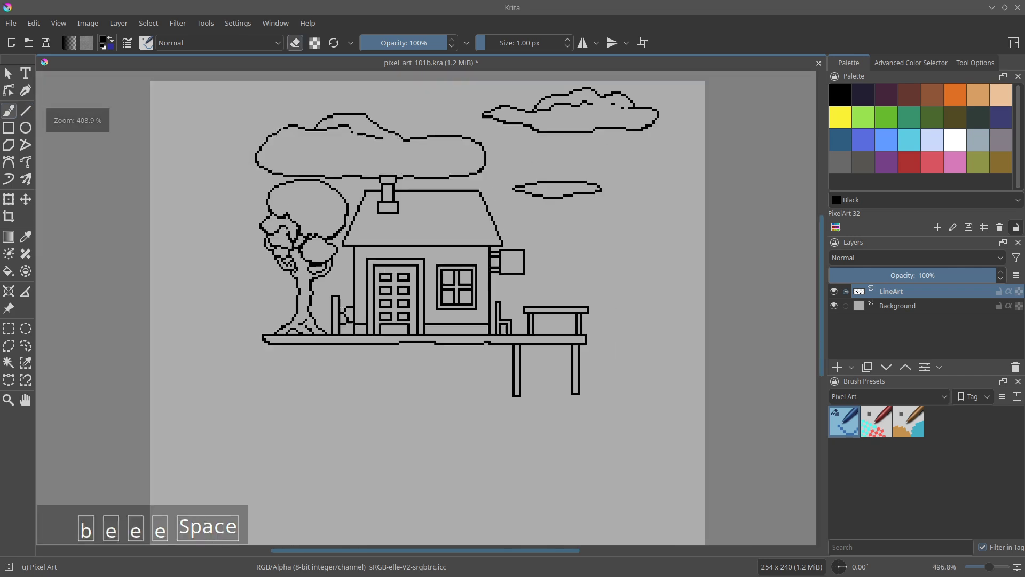
key("ctrl+s")
- Add a new paint layer between Background and LineArt and name it Colors
left_click(873, 307)
left_click(838, 367)
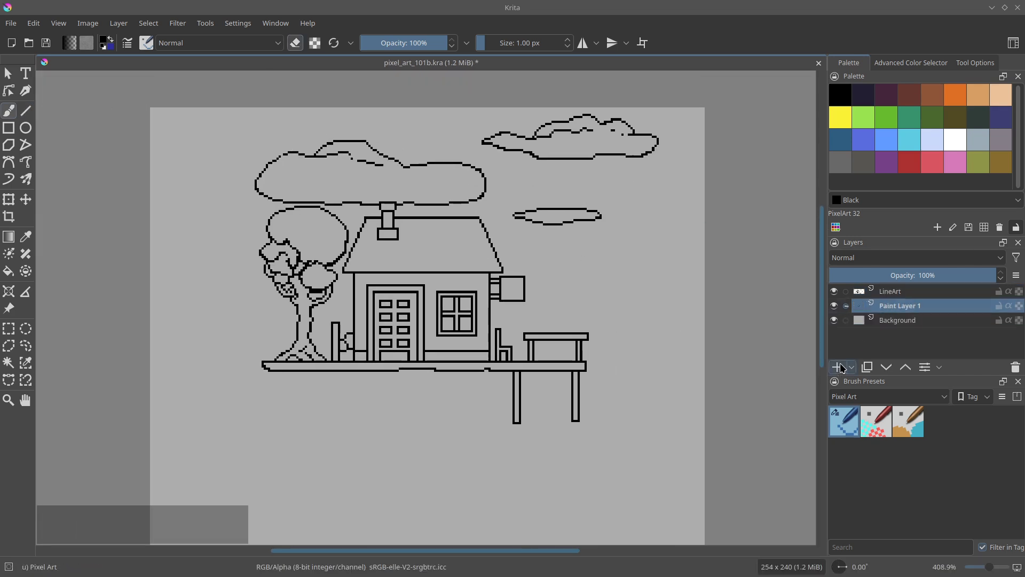
double_click(889, 307)
type("Colors")
key("Return")
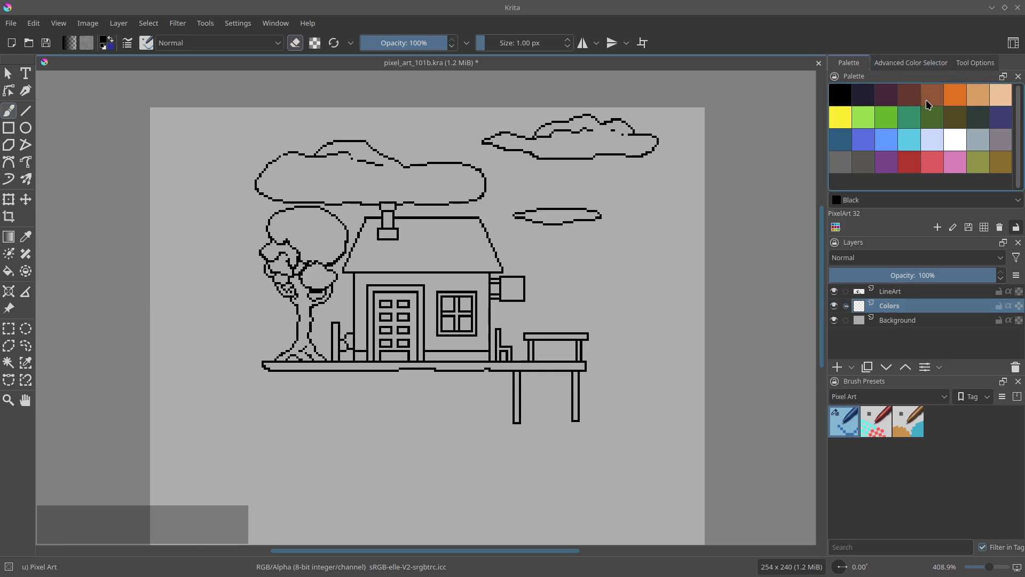
- Try to fill the house wall on the Colors layer with the red palette colour named Brown
left_click(915, 170)
key("f")
left_click(444, 286)
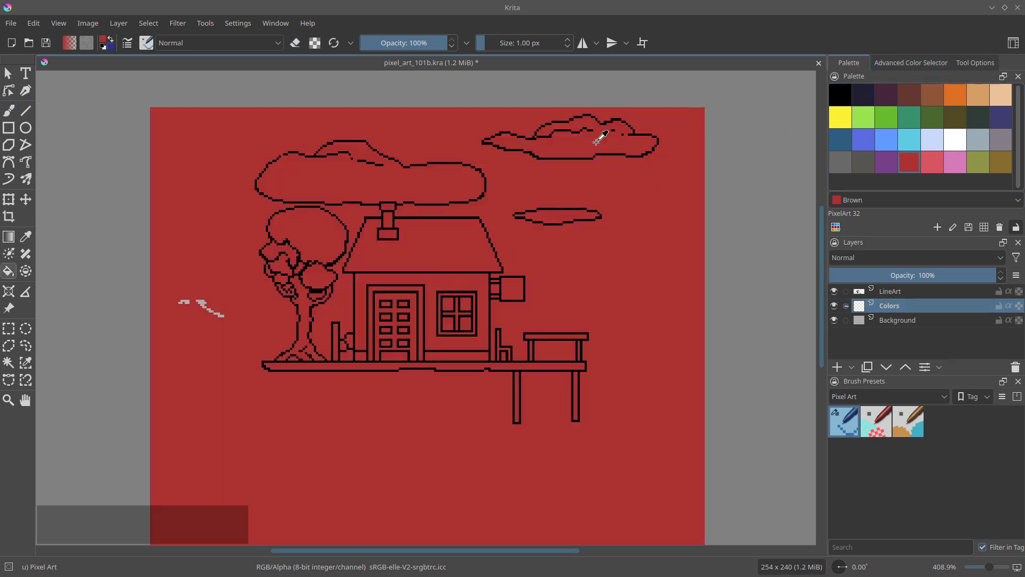
key("ctrl+z")
key("b")
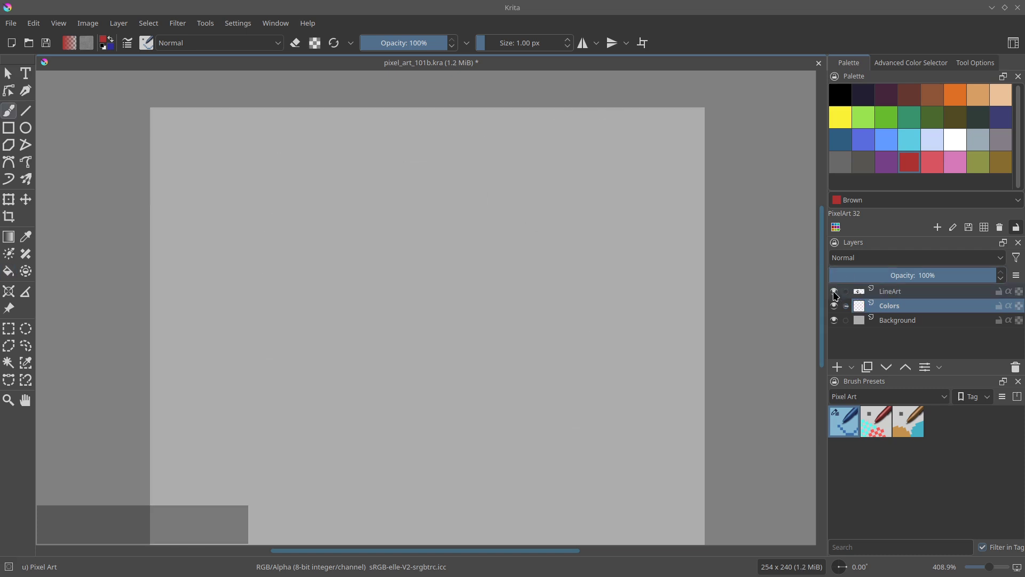
- Toggle the visibility of the LineArt, Colors and Background layers to examine what each one contains
left_click(835, 291)
left_click(835, 319)
left_click(835, 292)
left_click(836, 294)
left_click(835, 294)
left_click(836, 307)
left_click(834, 320)
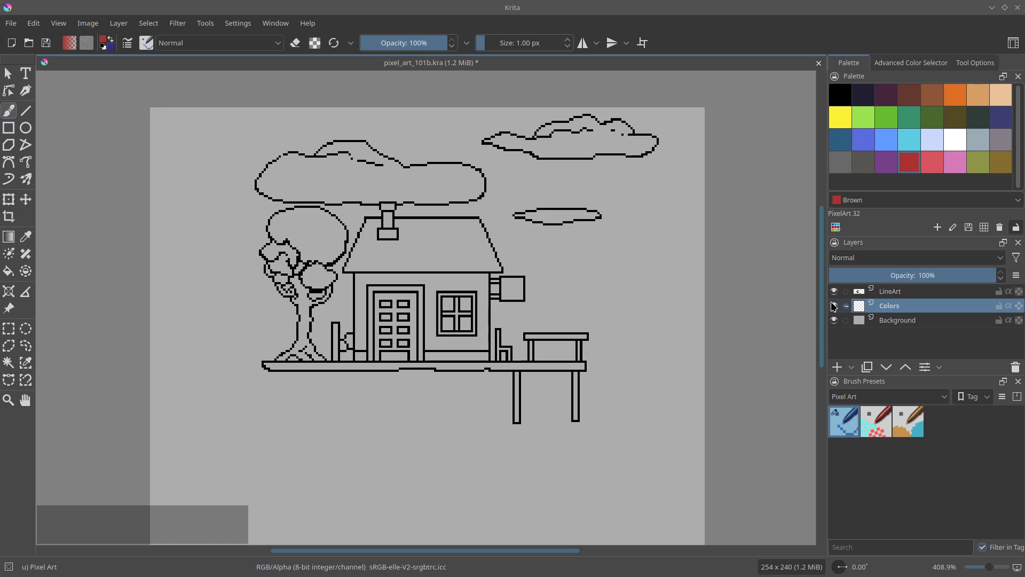
left_click(836, 293)
left_click(836, 293)
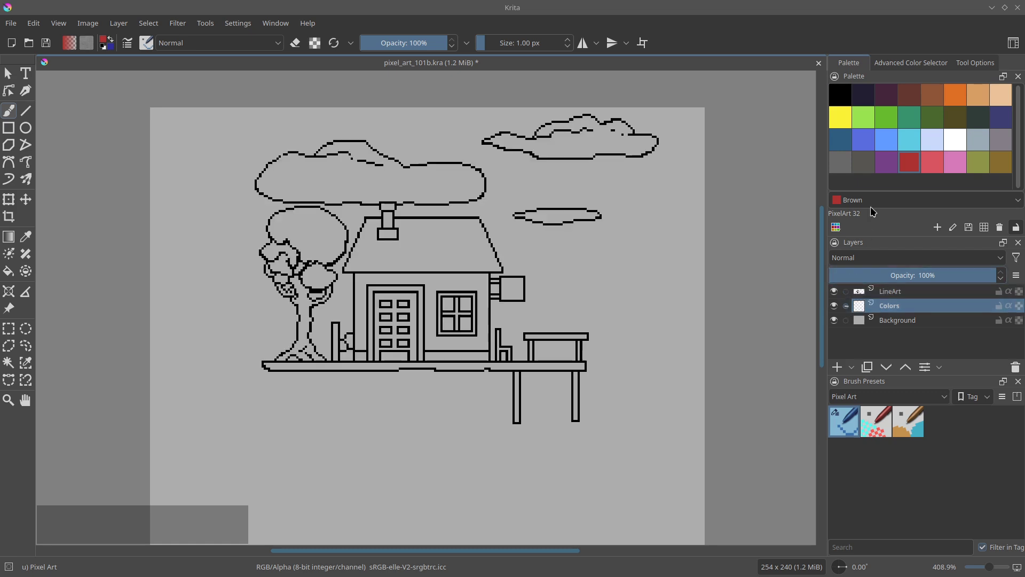
- Set the Fill tool to use all layers as its reference and fill the house wall with the red Brown colour
left_click(977, 63)
key("f")
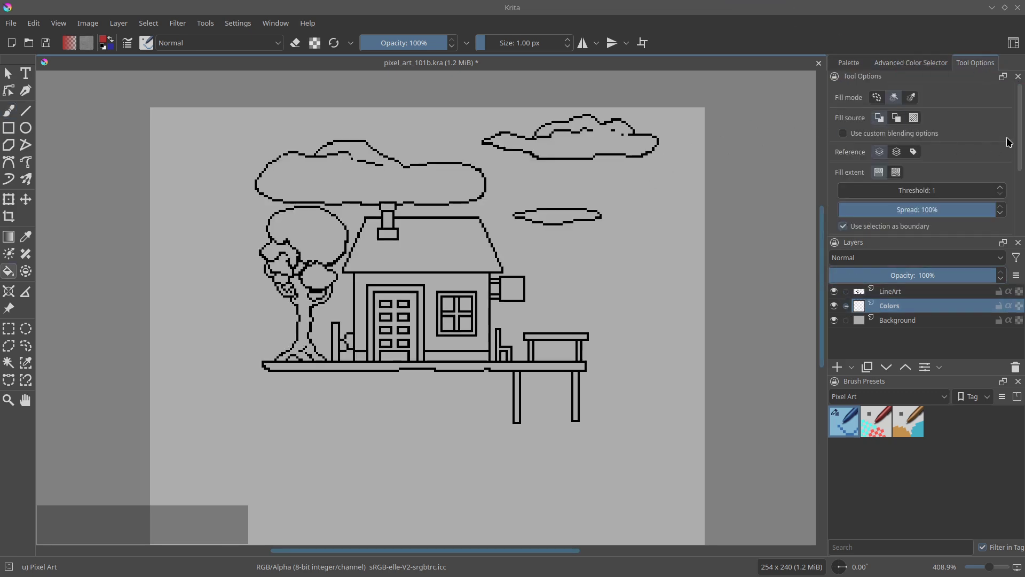
scroll(932, 170, "down", 1)
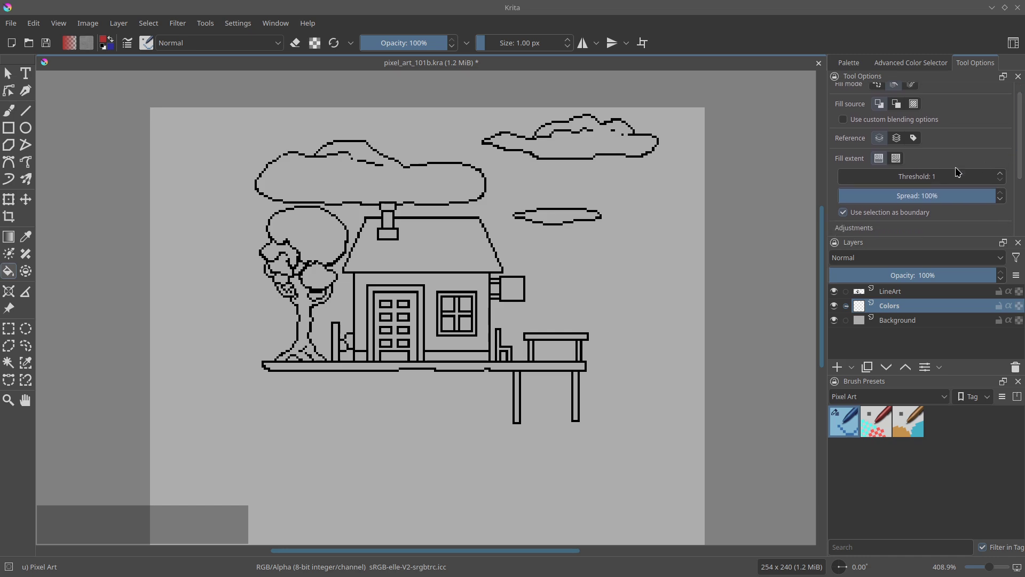
left_click_drag(1019, 153, 1019, 152)
left_click(442, 283)
- Choose Venice blue from the palette and fill the foundation strips on both sides of the door
left_click(911, 63)
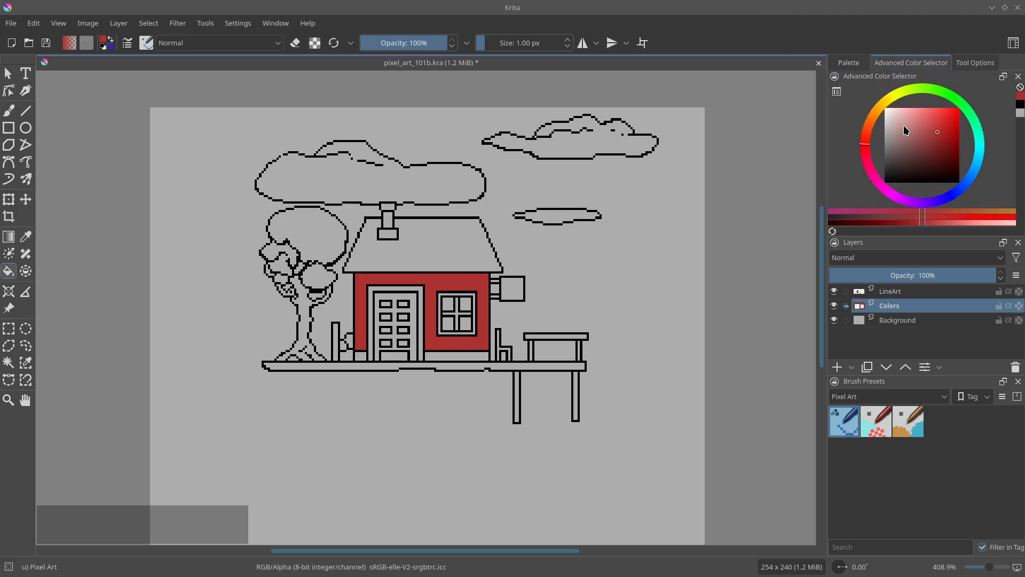
key("space")
key("x")
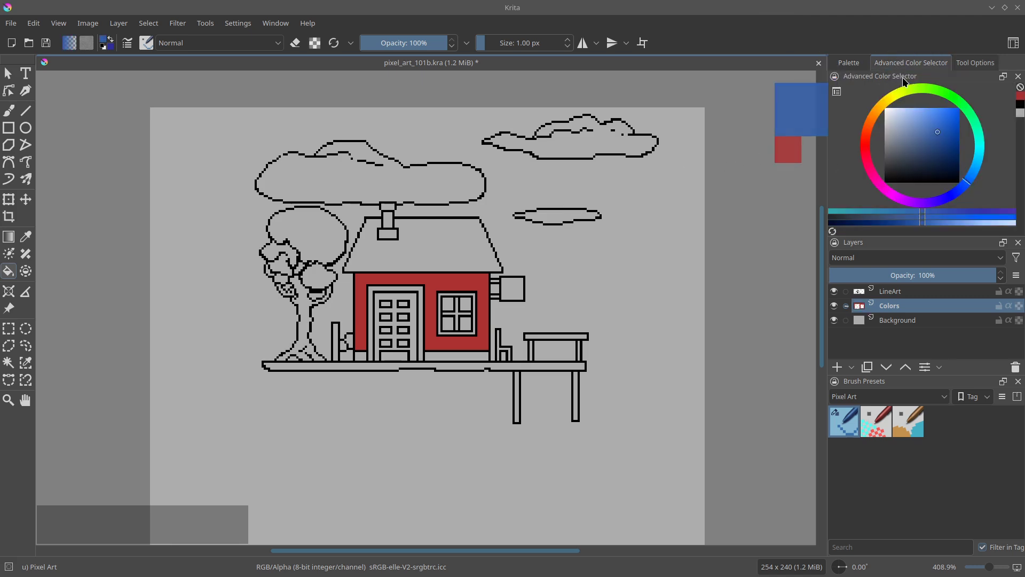
left_click(849, 63)
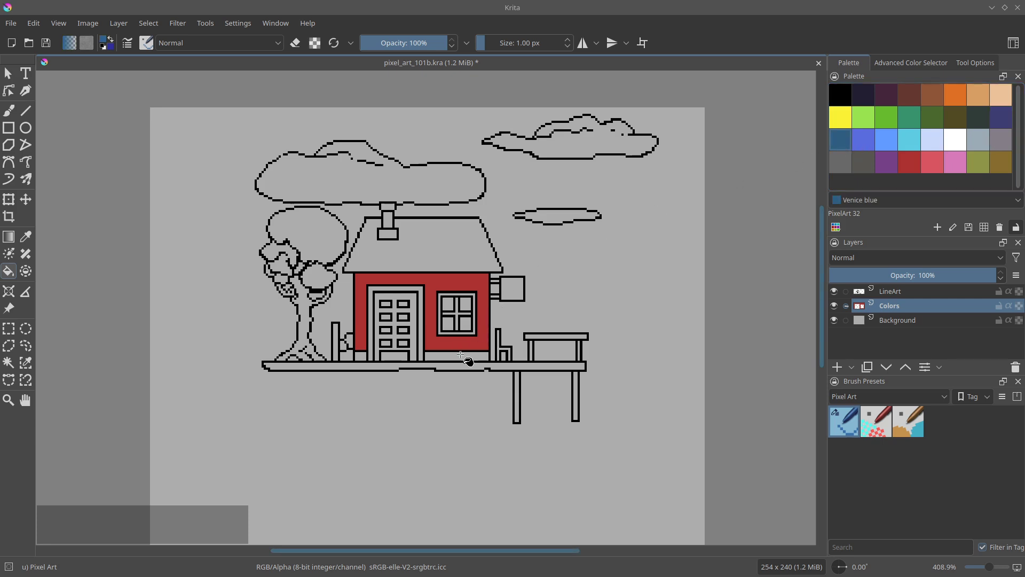
key("space")
left_click_drag(456, 306, 511, 260)
left_click_drag(511, 260, 511, 230)
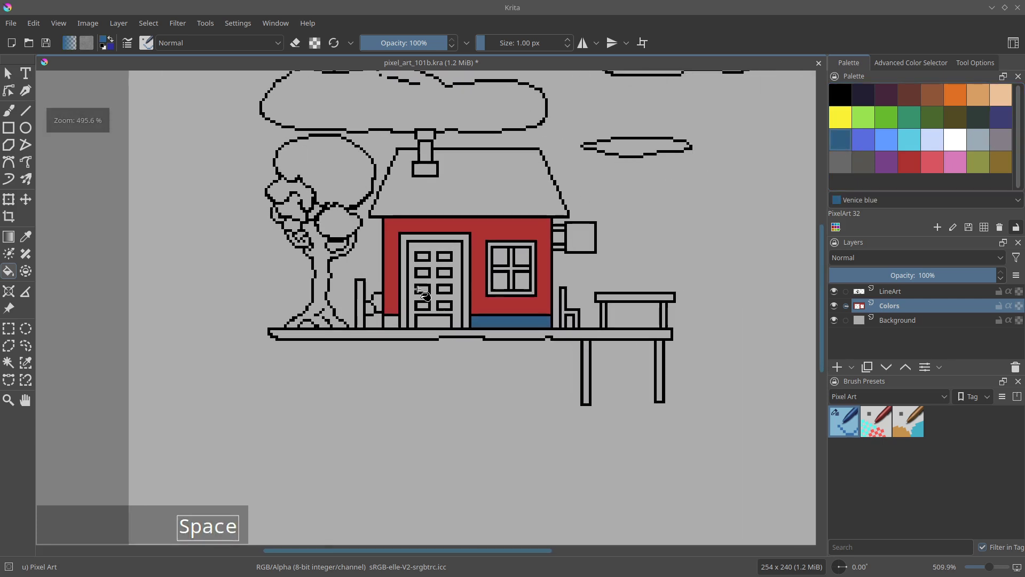
left_click(395, 321)
- Fill the roof, the hanging sign and its two brackets with Oiled cedar
left_click_drag(654, 133, 619, 212)
left_click(488, 249)
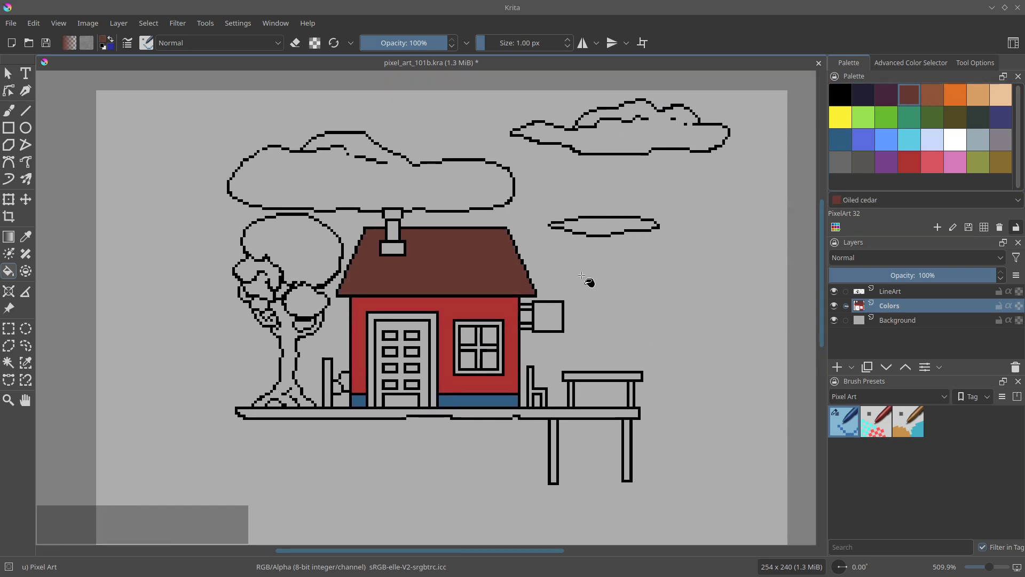
scroll(530, 315, "up", 3)
left_click(522, 300)
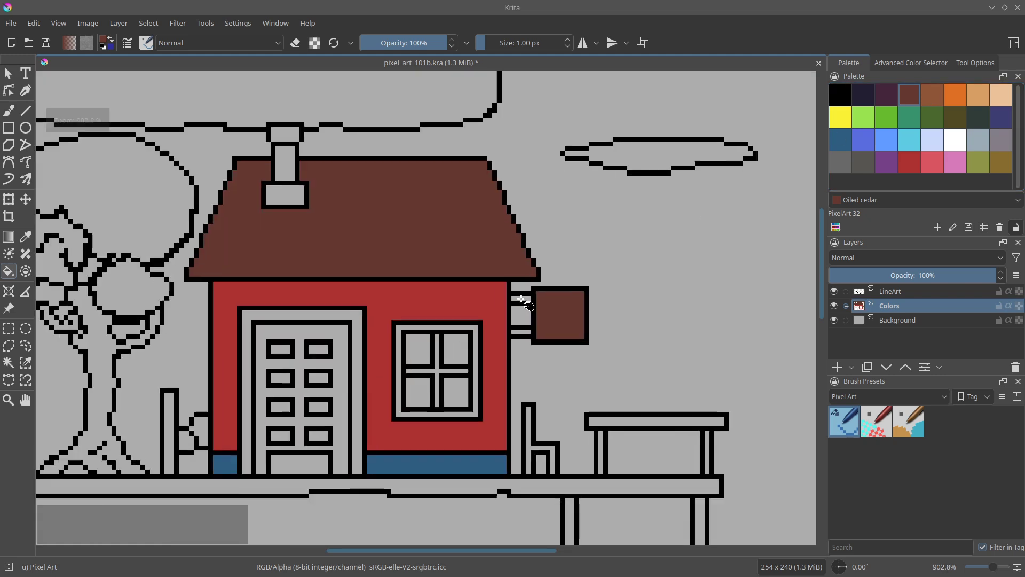
left_click(521, 332)
- Fill the chair, tabletop and table legs on the deck with Oiled cedar
left_click(528, 435)
left_click(662, 424)
left_click(707, 454)
left_click(601, 454)
- Fill the ground strip under the house with the Dell green, keeping it separate from the brown deck
key("b")
left_click(939, 121)
key("f")
left_click(497, 401)
- Fill the four window panes with Cornflower blue
key("b")
mouse_move(340, 237)
left_mouse_down()
mouse_move(480, 252)
mouse_move(460, 265)
left_mouse_up()
left_click(887, 140)
key("f")
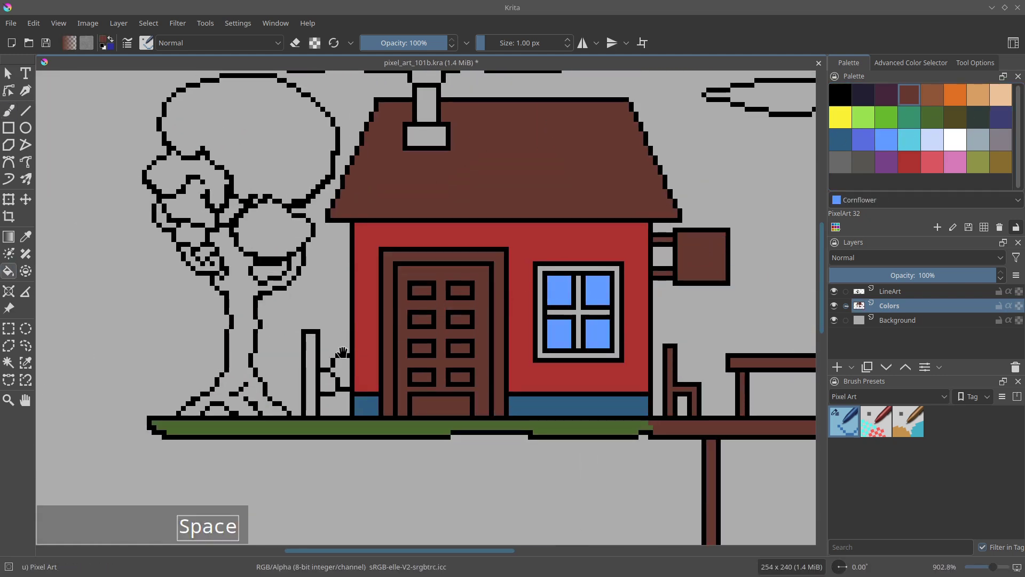
- Fill the post and log pile beside the house with Oiled cedar and the chimney with Venice blue
left_click(420, 378)
left_click(443, 406)
left_click(295, 379)
left_click(321, 407)
left_click(840, 140)
left_click(410, 143)
- Fill all the tree's foliage clumps with Elf green and its trunk with the lighter brown beside Oiled cedar
left_click(910, 117)
left_click(315, 240)
left_click(319, 293)
left_click(267, 259)
left_click(274, 278)
left_click(296, 283)
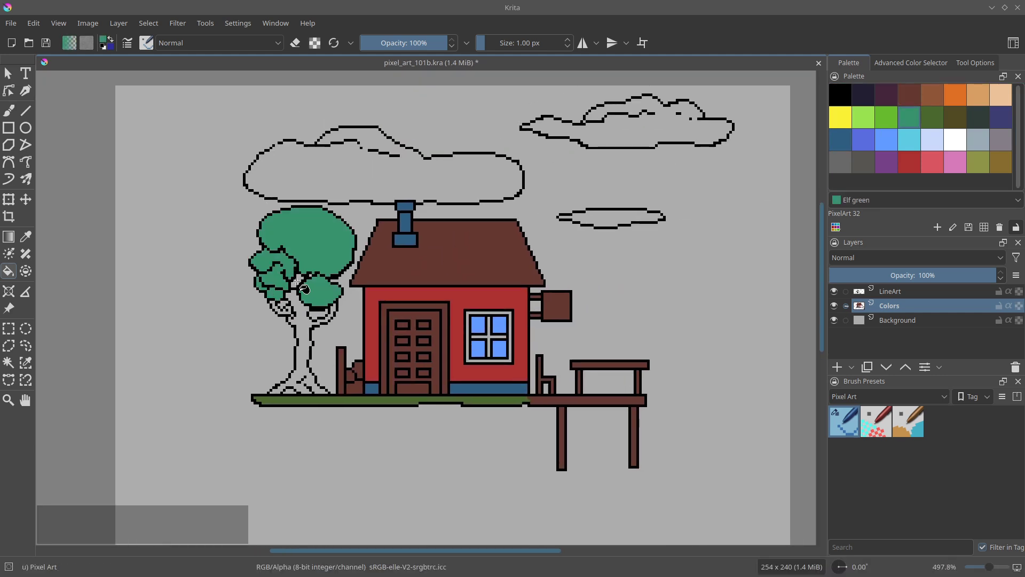
left_click(933, 95)
left_click(303, 339)
- Outline a curved shadow area on the lower right of the large tree crown and fill it with Dell
scroll(363, 242, "up", 3)
key("b")
left_click(933, 116)
scroll(320, 259, "up", 1)
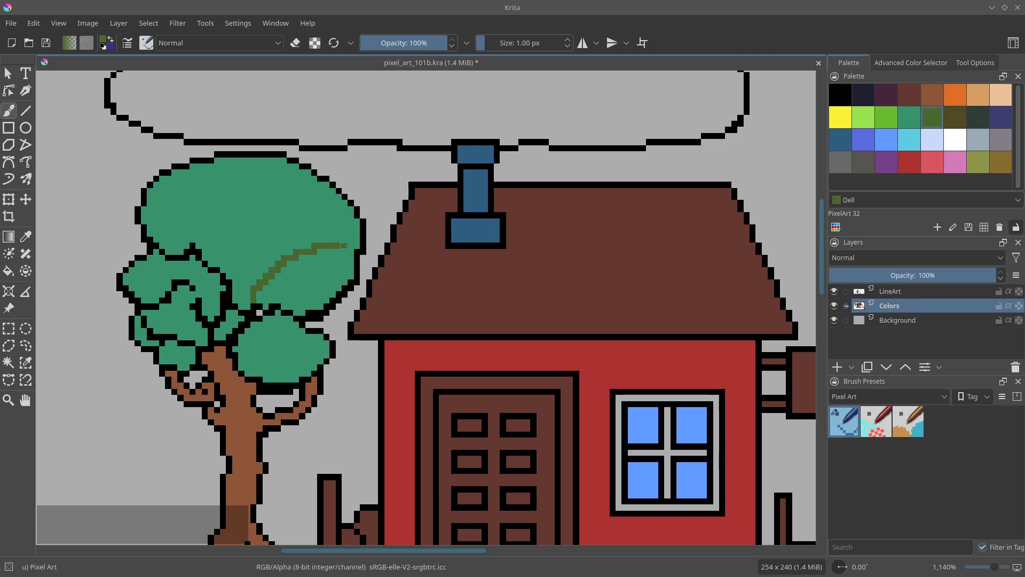
key("f")
left_click(342, 275)
- Outline and fill Dell shadow areas on the lower-right foliage clump and the top of the upper-left clump
key("b")
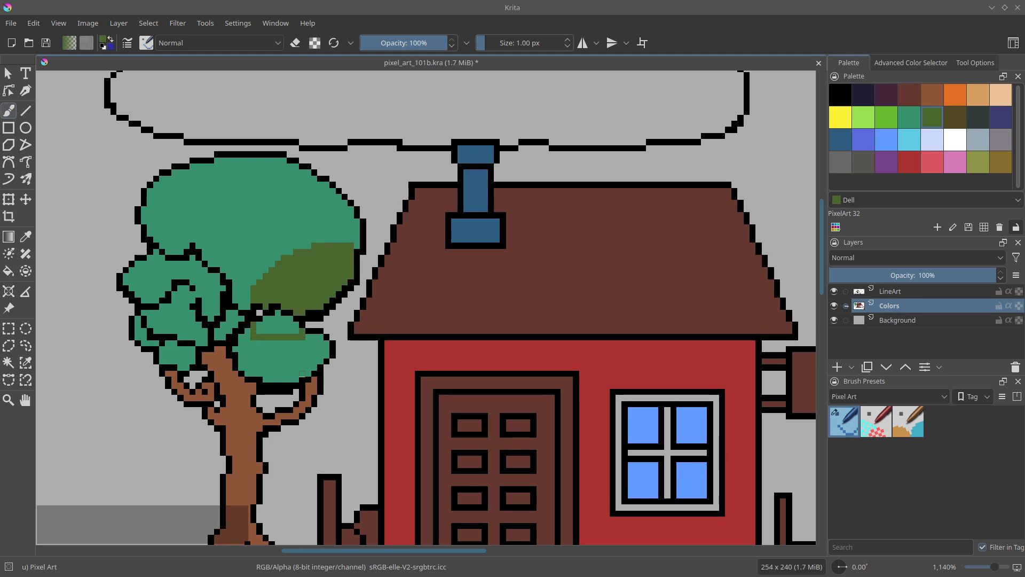
key("f")
left_click(240, 353)
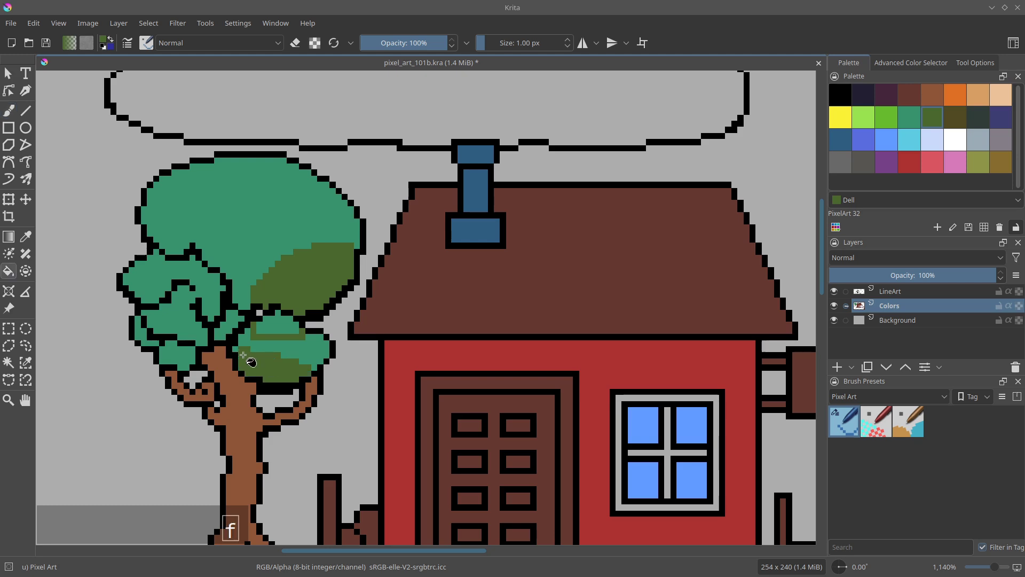
key("b")
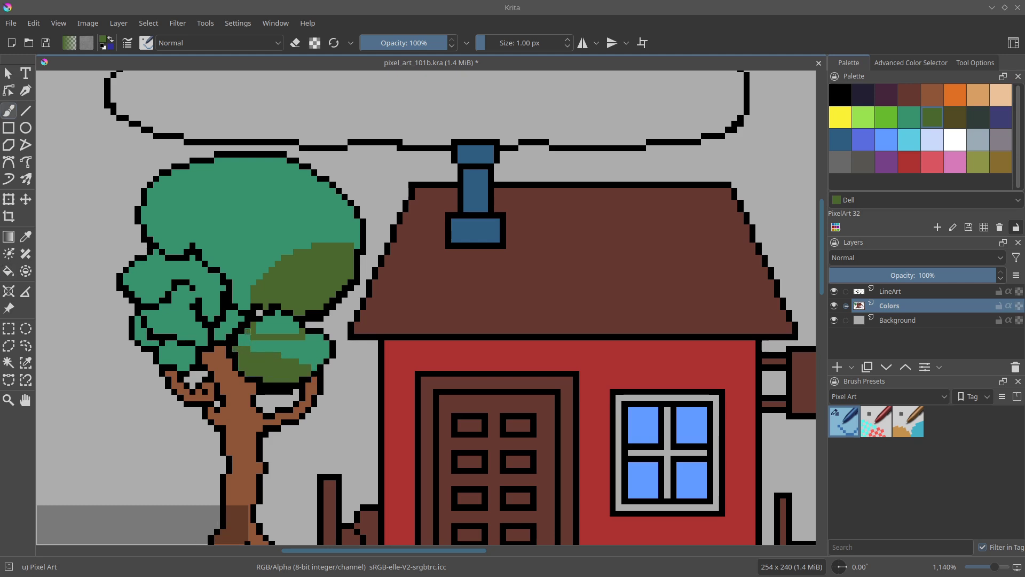
key("f")
left_click(198, 270)
- Outline and fill Dell shadow areas on the two lower-left foliage clumps
key("b")
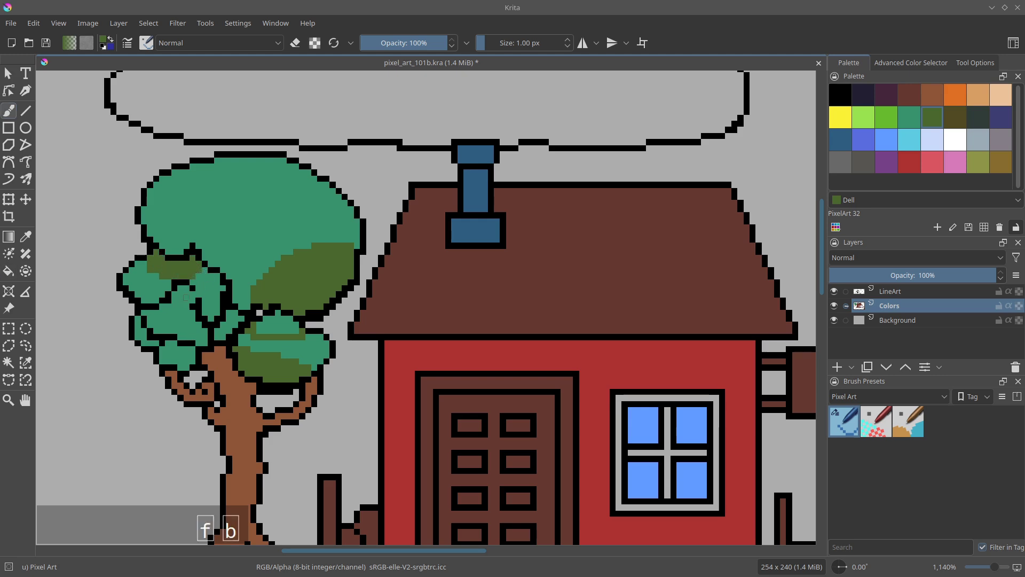
key("f")
left_click(198, 320)
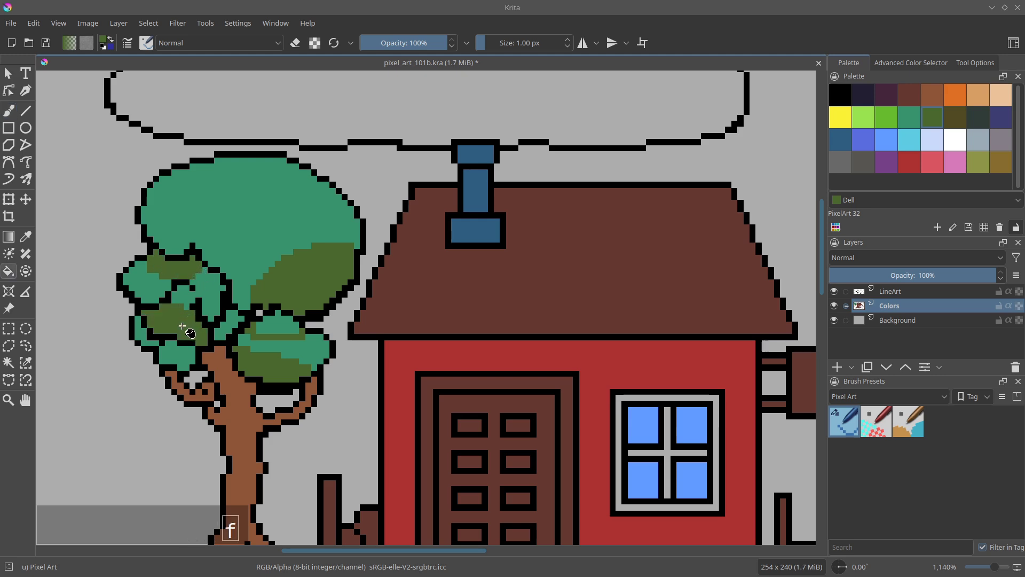
key("b")
key("f")
left_click(177, 355)
- Paint scattered Dell leaf patches on the large crown and fill the upper part of the lower-right clump with Dell
scroll(238, 280, "down", 5)
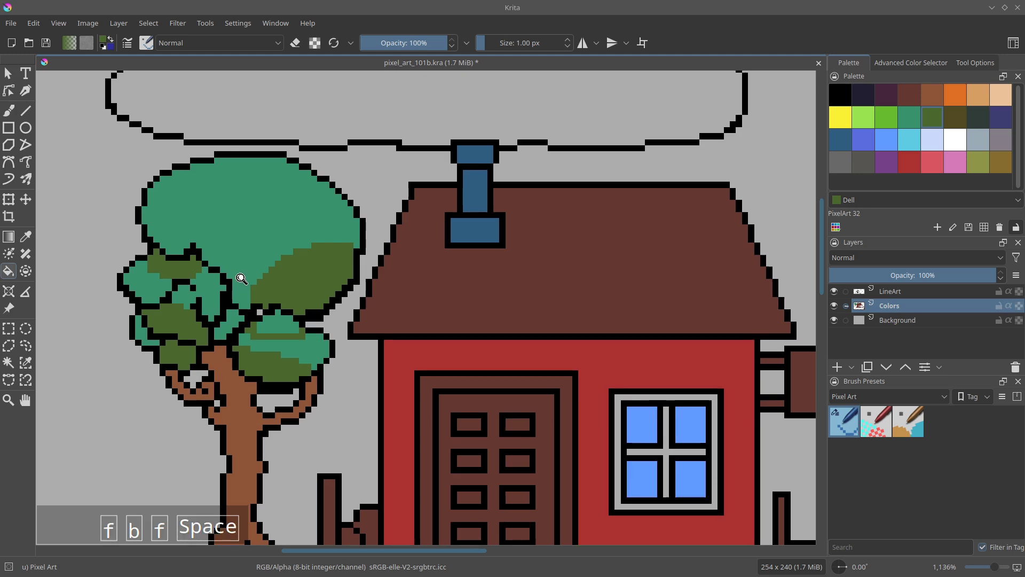
scroll(238, 293, "up", 4)
key("b")
mouse_move(248, 260)
left_mouse_down()
mouse_move(264, 259)
mouse_move(263, 248)
left_mouse_up()
left_click_drag(211, 242, 226, 236)
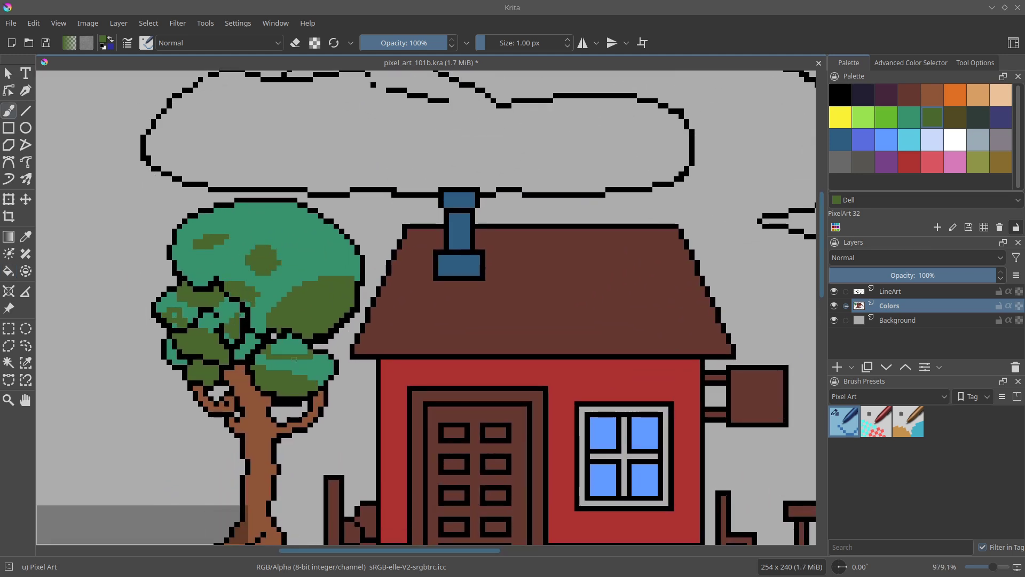
key("f")
left_click(288, 347)
key("b")
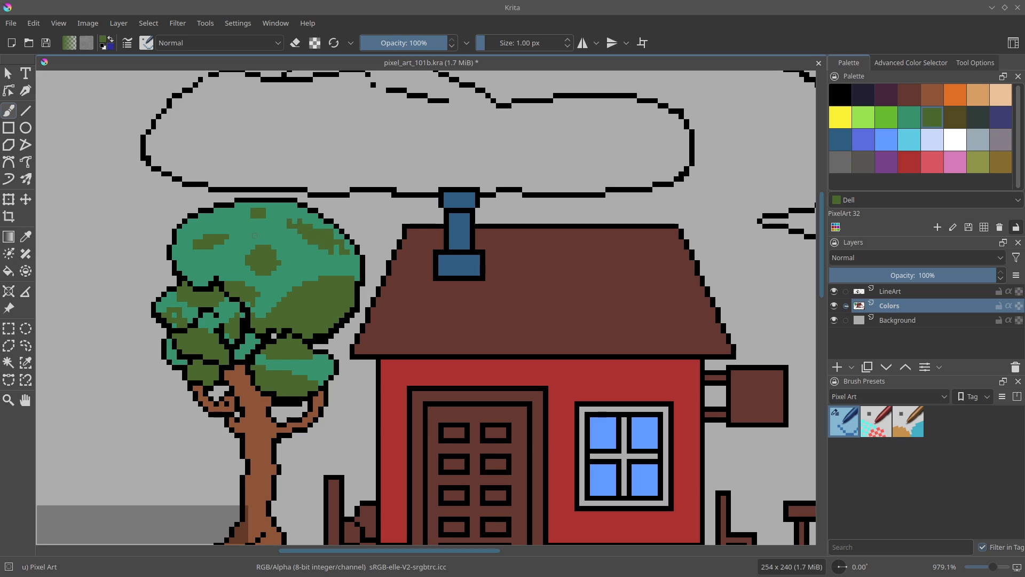
- Sample the dark Oiled cedar brown and paint shadows on the tree's roots
scroll(315, 299, "down", 1)
left_click(334, 453, "ctrl")
scroll(254, 435, "up", 2)
left_click_drag(255, 455, 267, 449)
left_click_drag(358, 463, 324, 427)
left_click_drag(359, 450, 331, 428)
- Paint Oiled cedar shadows along the sides of the trunk and on the branches beneath the foliage
left_click_drag(327, 405, 323, 359)
key("space")
left_click_drag(327, 331, 324, 351)
left_click_drag(327, 386, 334, 343)
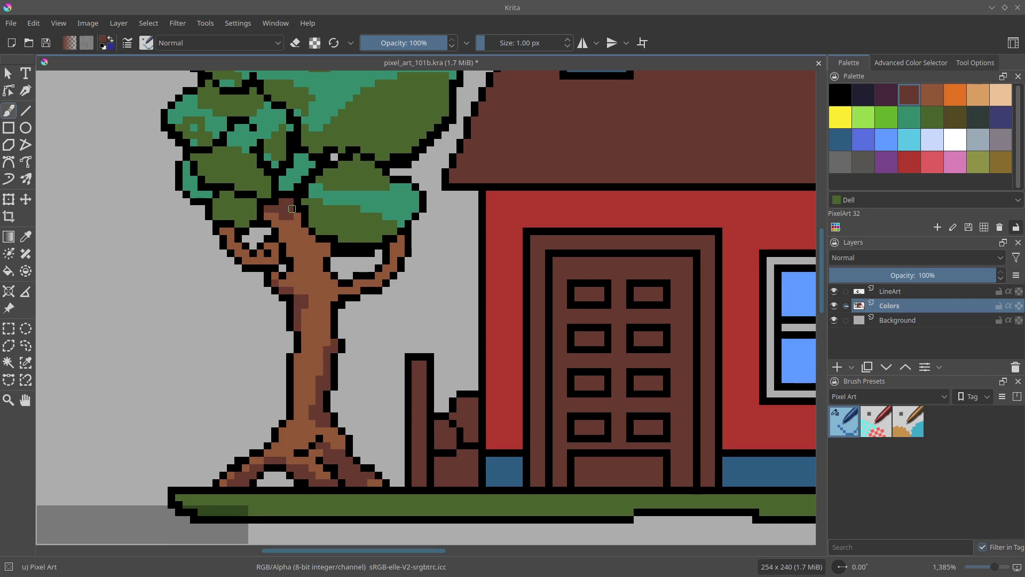
mouse_move(301, 220)
left_mouse_down()
mouse_move(334, 297)
mouse_move(374, 283)
mouse_move(401, 240)
left_mouse_up()
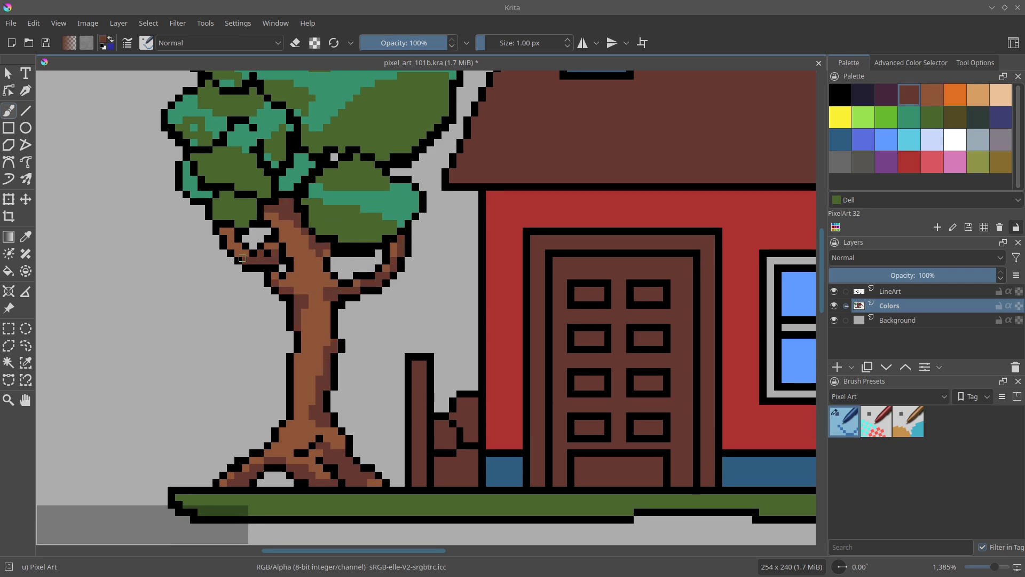
left_click_drag(243, 259, 225, 231)
- Choose Verdigris and paint deeper shadows along the undersides of the foliage clumps
left_click(953, 118)
mouse_move(394, 231)
left_mouse_down()
mouse_move(355, 238)
mouse_move(319, 217)
left_mouse_up()
key("space")
left_click_drag(320, 225, 327, 274)
left_click_drag(312, 193, 392, 201)
left_click_drag(223, 258, 260, 259)
- Add Verdigris shadow pixels to the upper-left clump and to the leaf patches on the large crown
key("space")
left_click_drag(256, 235, 261, 310)
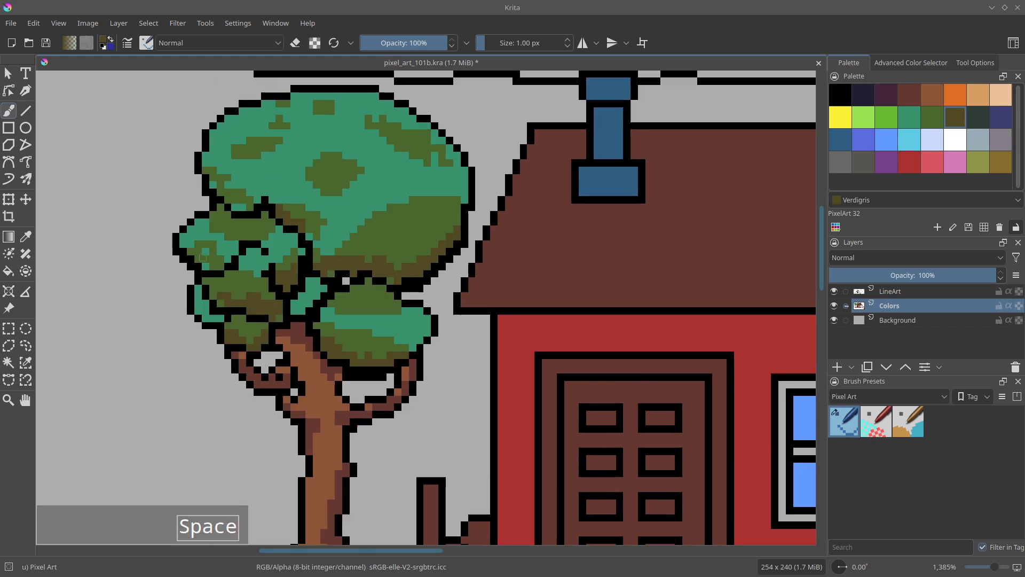
left_click_drag(198, 250, 220, 266)
left_click_drag(221, 193, 250, 206)
left_click_drag(406, 152, 419, 155)
key("space")
mouse_move(409, 172)
left_mouse_down()
mouse_move(374, 248)
mouse_move(275, 312)
left_mouse_up()
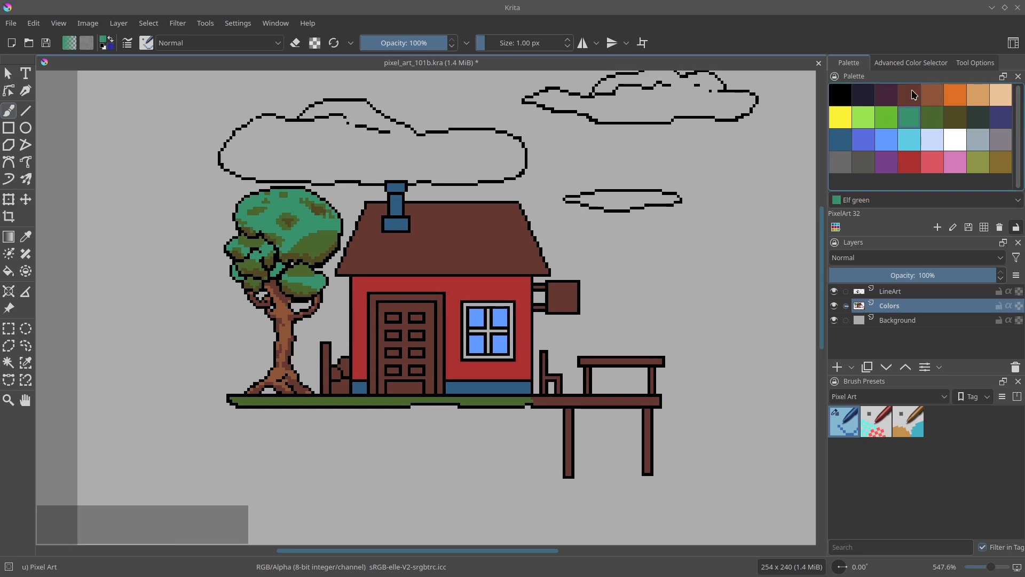
- Choose Tahiti gold and dot orange highlights on the tree trunk and roots
left_click(956, 94)
scroll(246, 348, "up", 3)
left_click(315, 310)
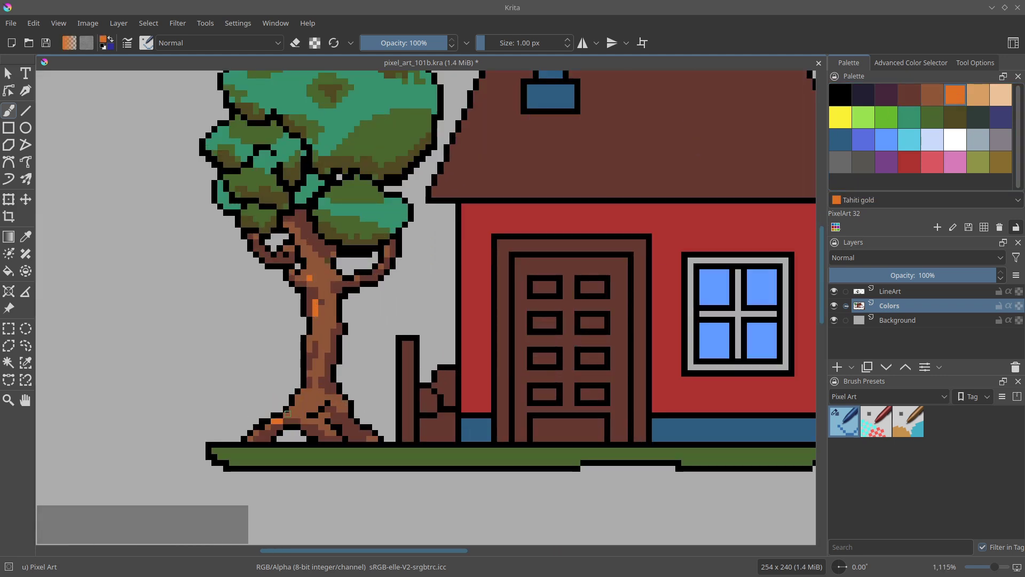
left_click(292, 410)
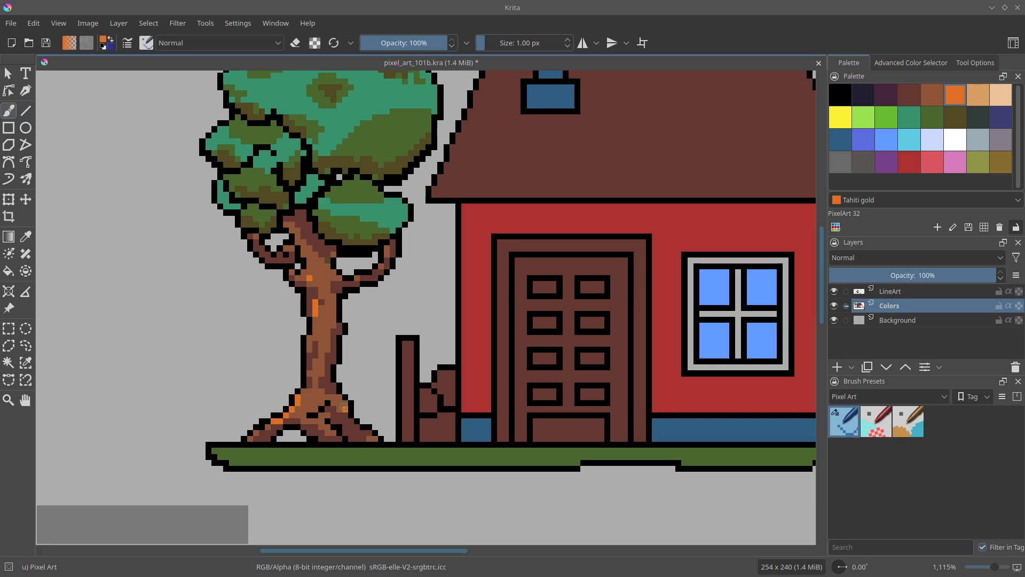
- Texture the post and log pile beside the house with lighter brown and dark purple pixels
left_click(324, 389, "ctrl")
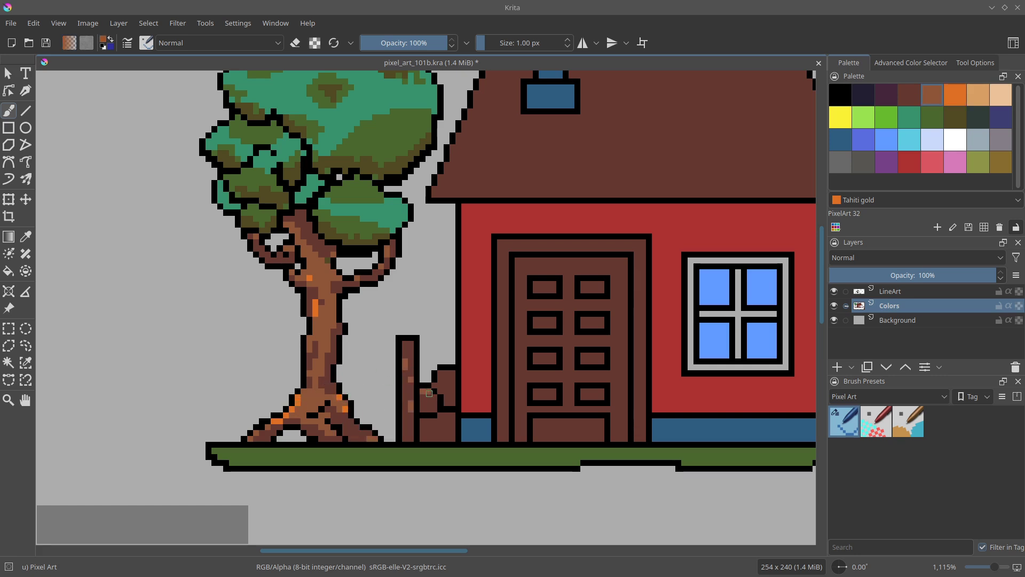
left_click(886, 95)
left_click(426, 400)
left_click(450, 416)
- Shade the lower parts of the door, its panels and its frame with dark purple
mouse_move(497, 422)
left_mouse_down()
mouse_move(471, 412)
mouse_move(479, 429)
left_mouse_up()
left_click_drag(617, 412, 612, 429)
left_click(593, 429)
left_click_drag(510, 415, 510, 429)
left_click_drag(510, 387, 525, 381)
mouse_move(559, 360)
left_mouse_down()
mouse_move(474, 383)
mouse_move(522, 343)
left_mouse_up()
scroll(392, 401, "down", 3)
- Paint purplish-grey stone patches on the blue foundation and the chimney
left_click(1001, 140)
scroll(526, 374, "up", 2)
left_click_drag(479, 404, 471, 402)
left_click_drag(303, 407, 284, 398)
mouse_move(342, 155)
left_mouse_down()
mouse_move(348, 190)
mouse_move(349, 181)
left_mouse_up()
left_click_drag(362, 149, 350, 168)
left_click_drag(367, 127, 344, 132)
- Add dark slate shadow pixels and blue touch-ups to the chimney stones
left_click_drag(354, 305, 355, 364)
left_click(978, 117)
mouse_move(356, 213)
left_mouse_down()
mouse_move(364, 232)
mouse_move(362, 201)
left_mouse_up()
scroll(365, 232, "up", 1)
left_click_drag(360, 162, 371, 163)
mouse_move(384, 180)
left_mouse_down()
mouse_move(382, 240)
mouse_move(383, 199)
mouse_move(381, 229)
left_mouse_up()
left_click(840, 139)
- Choose Mandy, add a new paint layer above Colors and draw a straight horizontal line across the house wall
left_click(910, 162)
left_click(932, 162)
key("q")
left_click(837, 367)
left_click_drag(375, 298, 375, 283, "ctrl")
mouse_move(322, 299)
left_mouse_down()
mouse_move(591, 299)
mouse_move(592, 315)
left_mouse_up()
- Duplicate the wall line repeatedly, move the copies down at even intervals and merge them into one layer of stripes
key("ctrl+j")
key("t")
left_click_drag(523, 314, 499, 418)
key("ctrl+e")
key("ctrl+j")
key("ctrl+j")
key("ctrl+j")
key("ctrl+e")
key("ctrl+e")
key("ctrl+e")
- Select the door area with a rectangular selection and delete the stripes inside it
key("b")
key("ctrl+r")
left_click_drag(342, 310, 451, 449)
key("Delete")
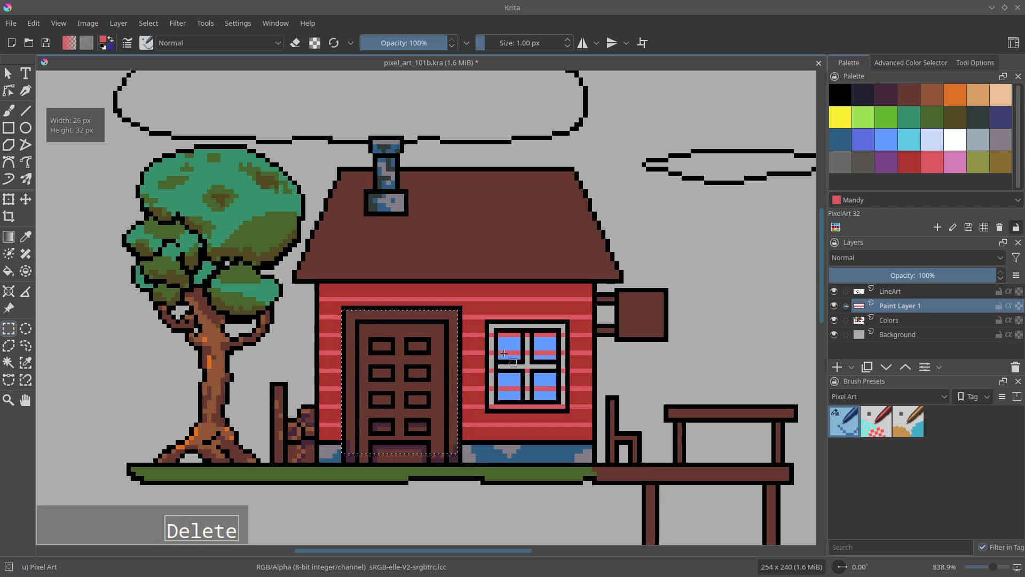
- Select the house window with a rectangular selection, delete the stripes inside it and clear the selection
key("ctrl+a")
left_click_drag(490, 324, 564, 409)
key("Delete")
key("ctrl+a")
- Paint dark purple shadow pixels along the wall beneath the roof edge and purple patches across the siding
key("b")
left_click(490, 291, "ctrl")
left_click(863, 162)
left_click(886, 161)
left_click_drag(586, 287, 568, 286)
left_click(841, 140)
left_click_drag(586, 286, 321, 286)
left_click(887, 95)
key("q")
left_click_drag(321, 290, 399, 290)
left_click(573, 290, "ctrl")
left_click_drag(509, 303, 470, 308)
- Add short Pancho highlight strokes to the siding stripes around the window
left_click(1001, 95)
left_click_drag(568, 299, 585, 300)
left_click_drag(545, 425, 568, 425)
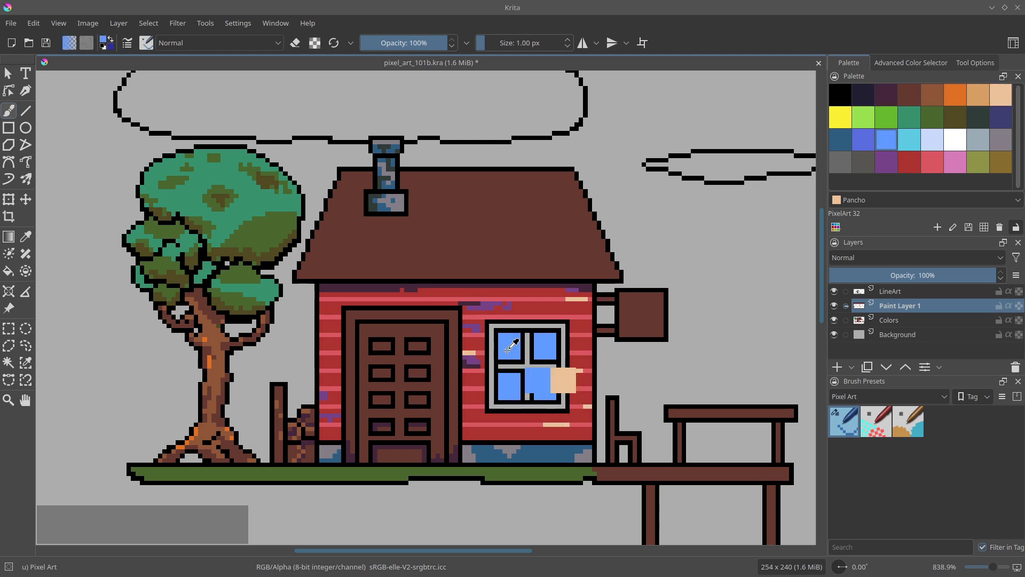
- Paint diagonal Viking reflections on the window's glass panes
left_click(909, 139)
key("ctrl+z")
left_click_drag(505, 357, 519, 338)
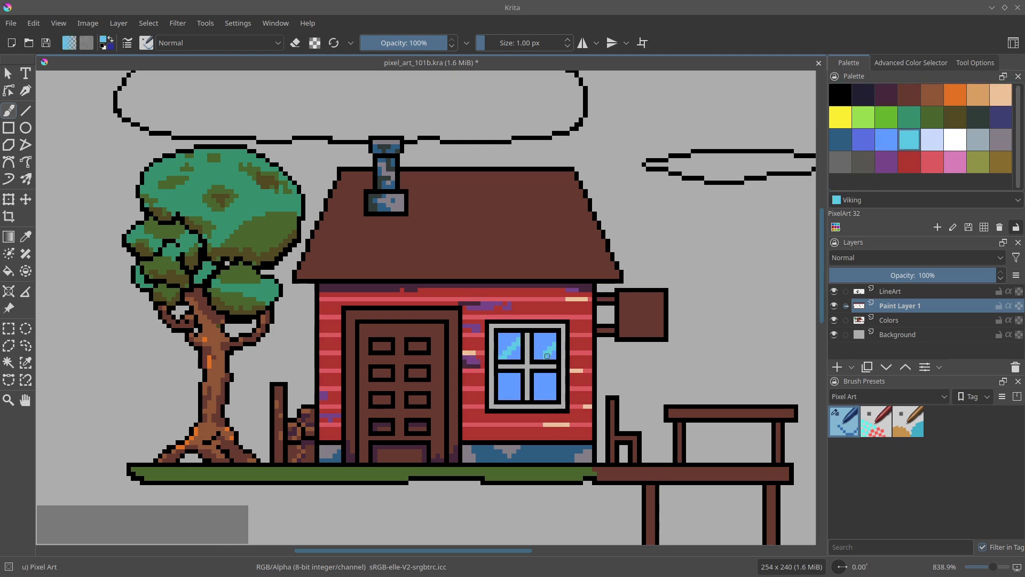
left_click_drag(548, 391, 555, 381)
- Add dark purple shadows to the wall beside the door, then merge the stripe layer into Colors and save
left_click(539, 380, "ctrl")
left_click(546, 391, "ctrl")
left_click_drag(619, 374, 620, 401)
left_click(426, 318, "ctrl")
left_click_drag(425, 337, 424, 317)
left_click_drag(411, 356, 420, 365)
left_click(410, 370, "ctrl")
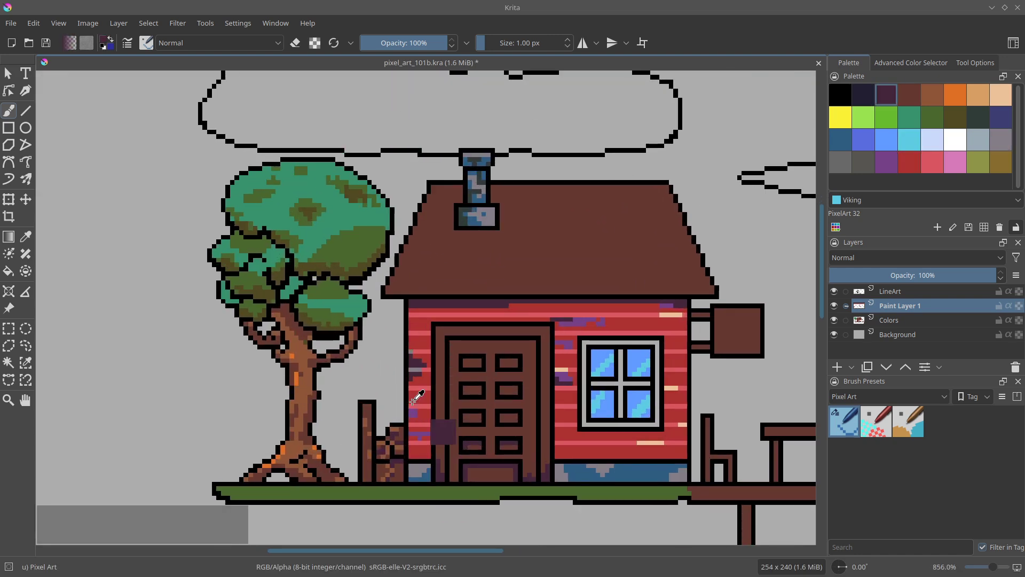
key("shift+Delete")
key("ctrl+s")
- Add brown highlights and dark purple shadows to the door frame, sign, table, chair and wooden deck
left_click_drag(445, 361, 411, 335)
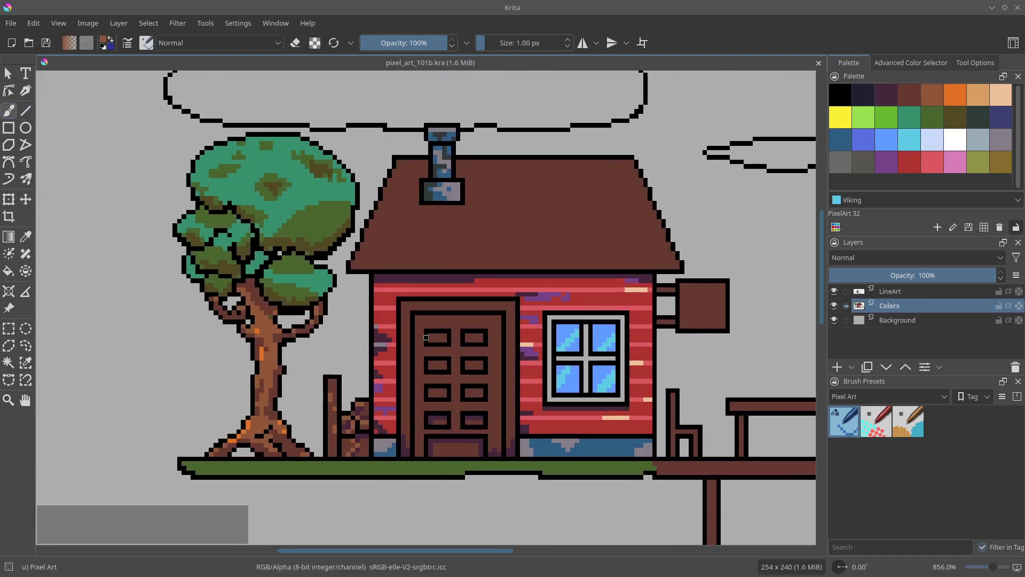
left_click_drag(513, 390, 511, 427)
left_click_drag(692, 300, 575, 300)
left_click_drag(564, 285, 609, 285)
mouse_move(574, 337)
left_mouse_down()
mouse_move(622, 296)
mouse_move(587, 286)
left_mouse_up()
scroll(694, 391, "up", 2)
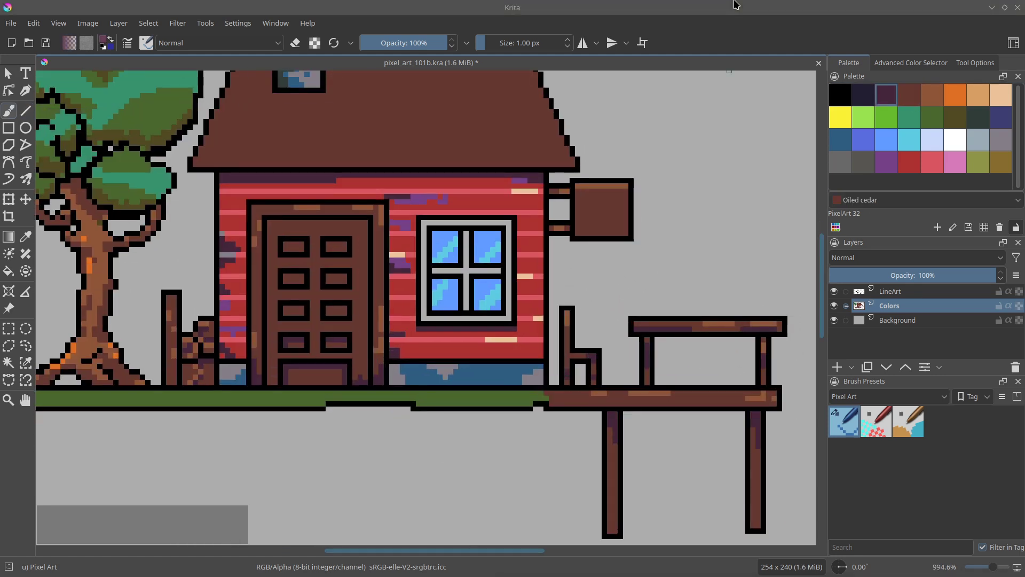
left_click(582, 354)
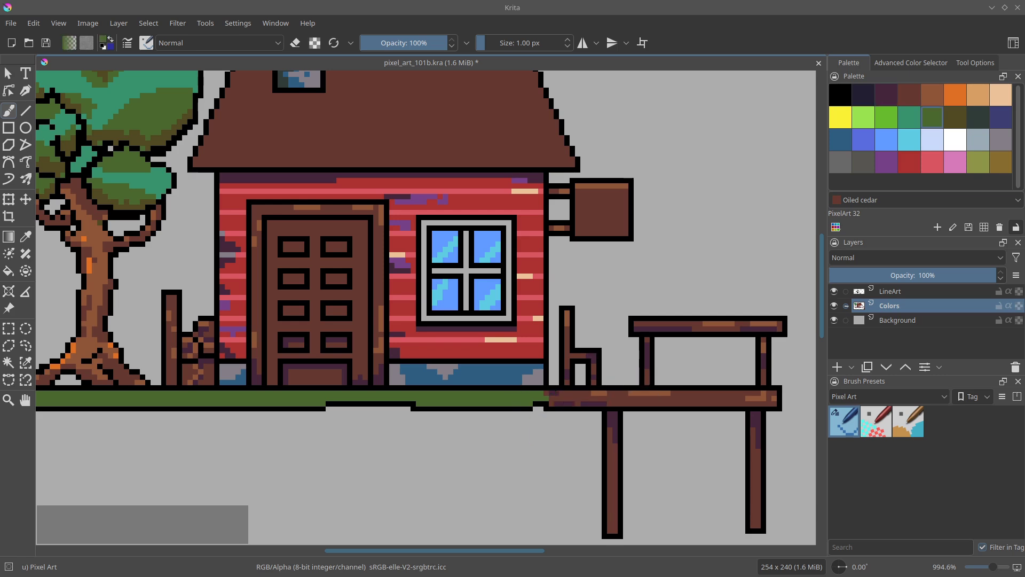
- Paint Elf green highlight strokes along the grass strip beneath the house and tree
left_click(909, 117)
left_click_drag(526, 394, 503, 393)
left_click_drag(493, 399, 477, 399)
left_click_drag(467, 398, 450, 399)
left_click_drag(382, 398, 360, 398)
mouse_move(353, 398)
left_mouse_down()
mouse_move(446, 390)
mouse_move(422, 390)
left_mouse_up()
left_click_drag(316, 390, 286, 395)
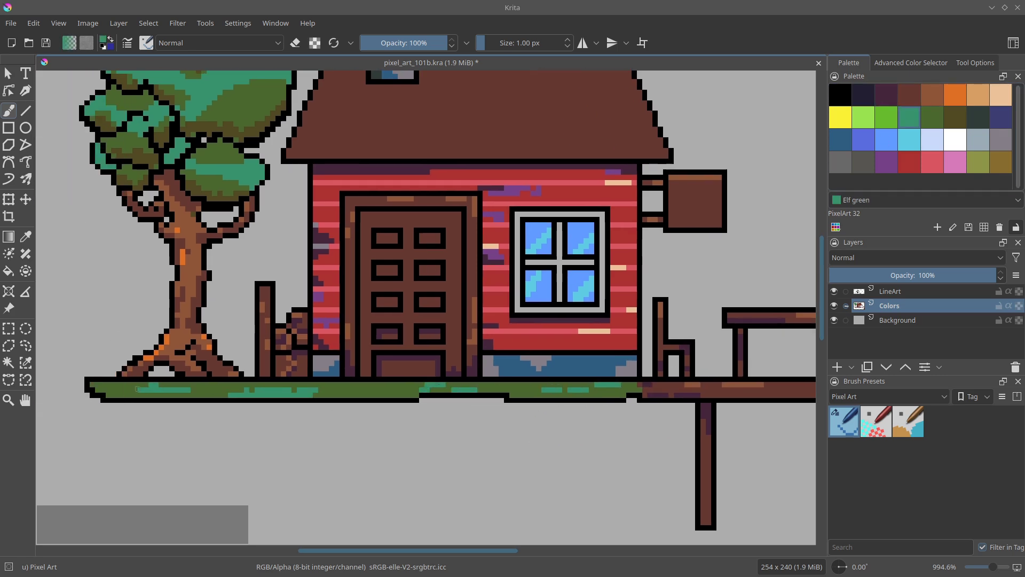
left_click_drag(403, 393, 327, 491)
- Sample the lighter wood brown, add a paint layer above Colors and draw straight horizontal plank lines across the roof
left_click(335, 294, "ctrl")
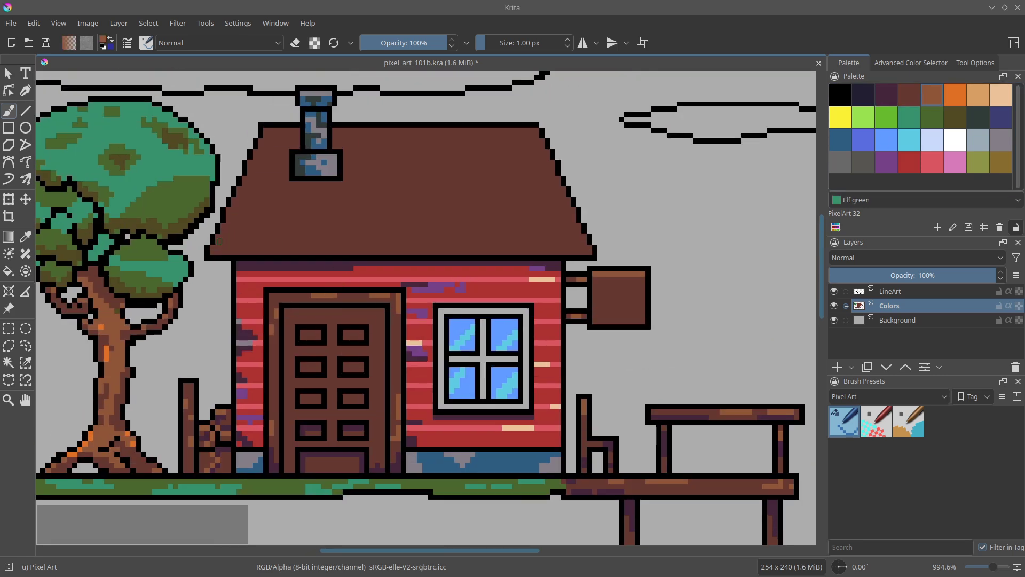
left_click(838, 369)
key("q")
left_click_drag(218, 243, 586, 239)
left_click_drag(228, 219, 511, 216)
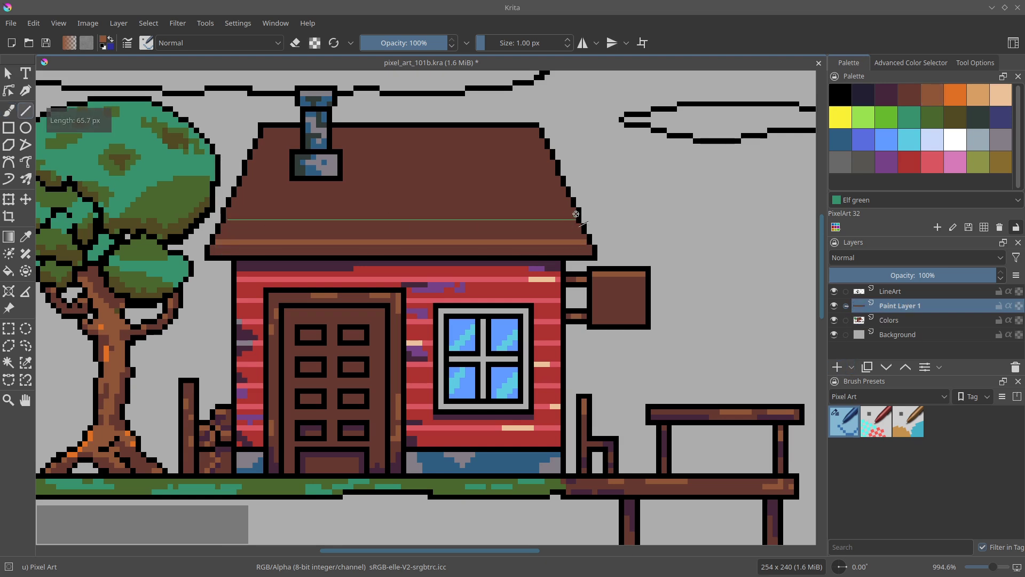
left_click_drag(576, 214, 576, 217)
left_click_drag(563, 197, 239, 196)
left_click_drag(347, 173, 559, 172)
mouse_move(346, 151)
left_mouse_down()
mouse_move(541, 150)
mouse_move(334, 129)
left_mouse_up()
- Add an orange accent and dark purple shadow patches to the roof planks, including below the chimney
left_click(891, 291)
left_click(955, 94)
left_click_drag(499, 157, 478, 162)
left_click_drag(362, 210, 446, 210)
left_click_drag(297, 210, 255, 205)
left_click_drag(342, 209, 363, 213)
left_click_drag(435, 140, 382, 140)
left_click_drag(313, 188, 366, 197)
mouse_move(377, 204)
left_mouse_down()
mouse_move(319, 219)
mouse_move(336, 219)
mouse_move(339, 256)
left_mouse_up()
- Touch up the chimney and foundation stones with Heather and dark Opal pixels, and save the file
left_click(979, 140)
mouse_move(320, 281)
left_mouse_down()
mouse_move(344, 290)
mouse_move(323, 286)
left_mouse_up()
key("ctrl+s")
left_click_drag(474, 406, 462, 410)
left_click(887, 95)
key("ctrl+z")
scroll(358, 355, "up", 1)
left_click(979, 117)
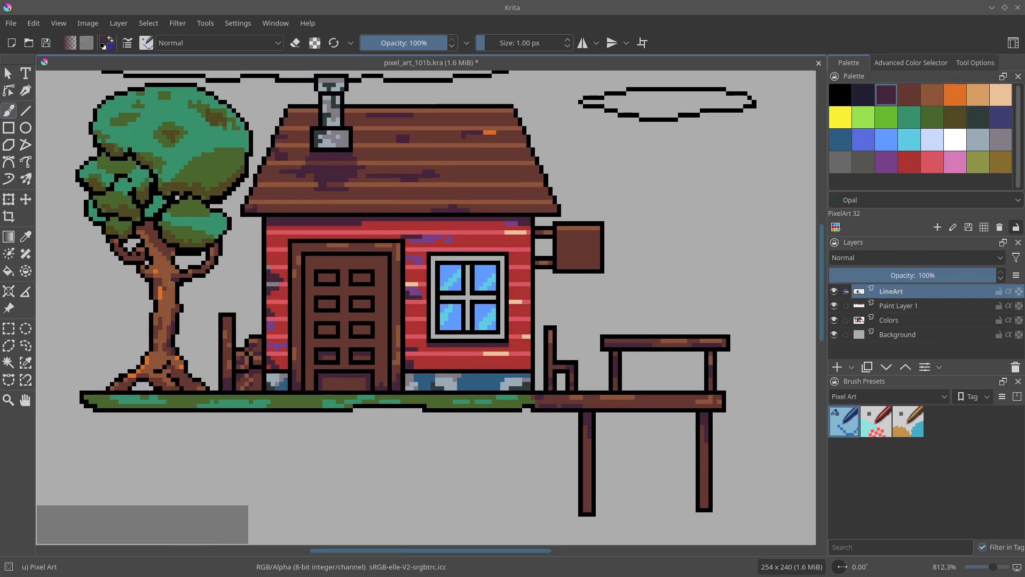
- Add bright Atlantis highlights and darker green touches to the tree's foliage
left_click(933, 117)
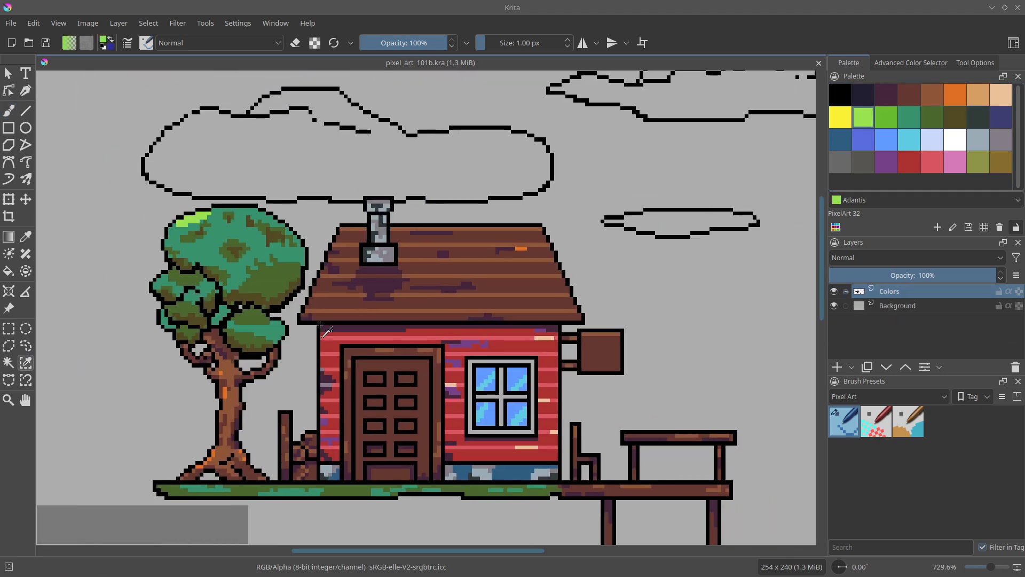
left_click(887, 306)
left_click(316, 235)
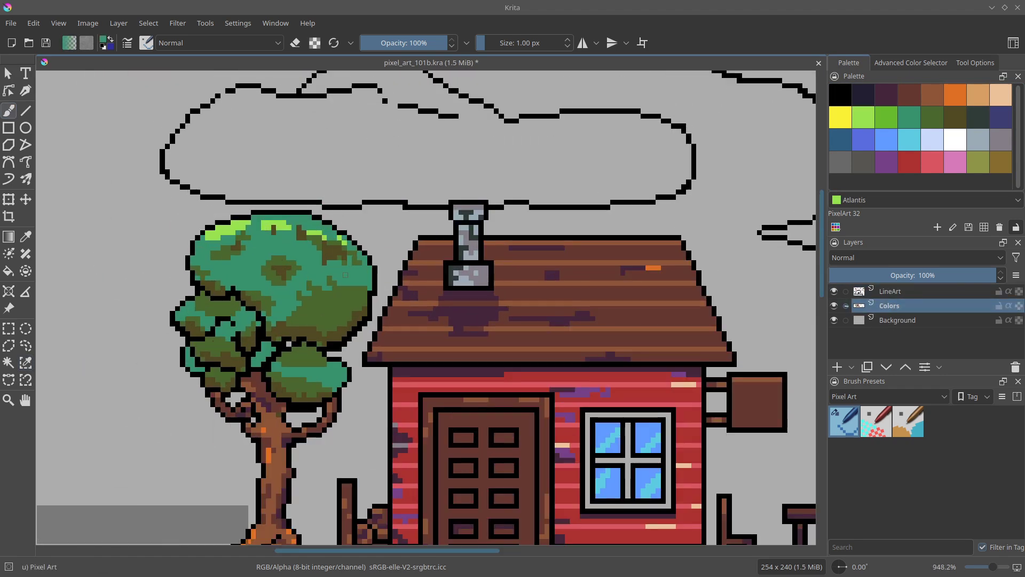
left_click(331, 291)
left_click(297, 258)
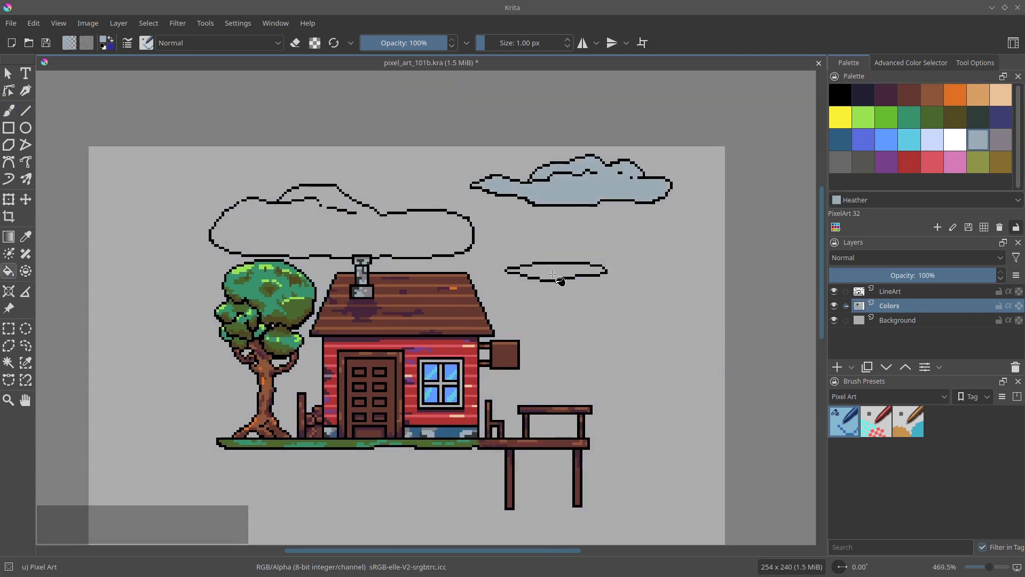
- Shade the large cloud above the house with Topaz patches over its Heather base
scroll(270, 270, "up", 5)
key("e")
scroll(269, 270, "up", 1)
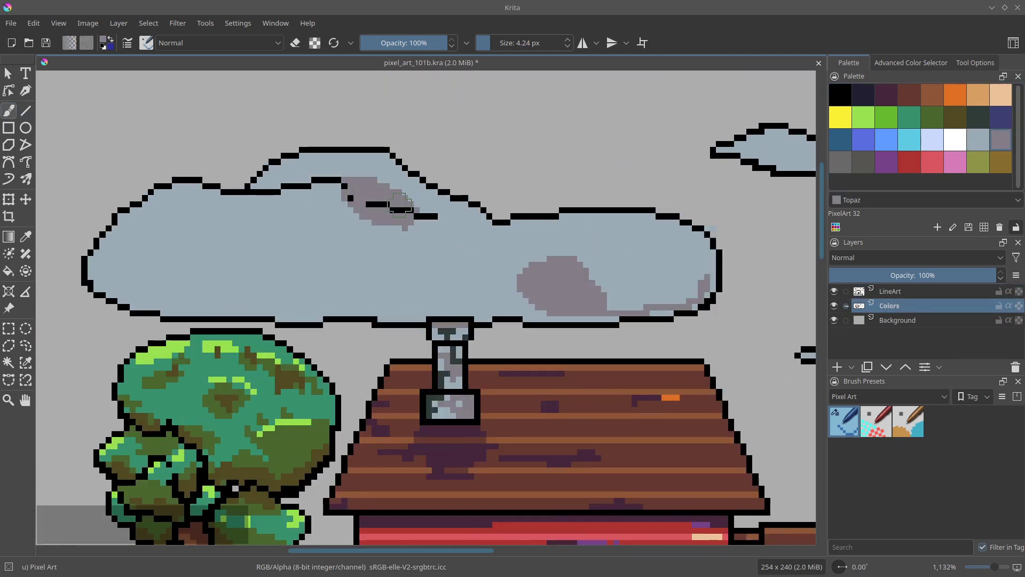
left_click_drag(339, 185, 263, 203)
left_click_drag(128, 221, 125, 302)
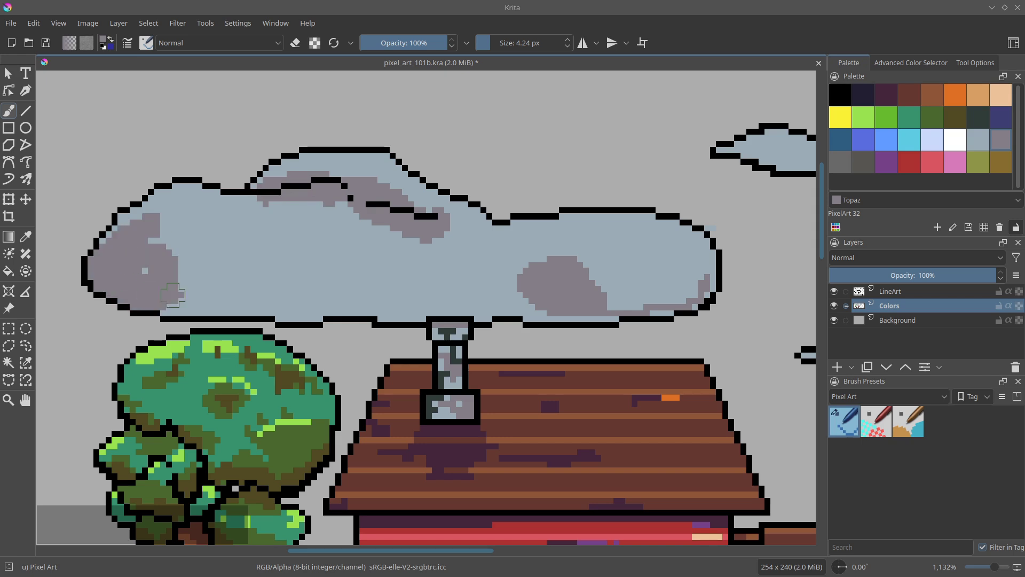
left_click_drag(219, 243, 332, 297)
left_click_drag(395, 235, 417, 268)
- Add Topaz shadows and Light steel blue highlights to the upper cloud on the other side of the sky
key("space")
left_click_drag(668, 187, 364, 202)
left_click_drag(521, 233, 569, 205)
left_click_drag(564, 159, 661, 198)
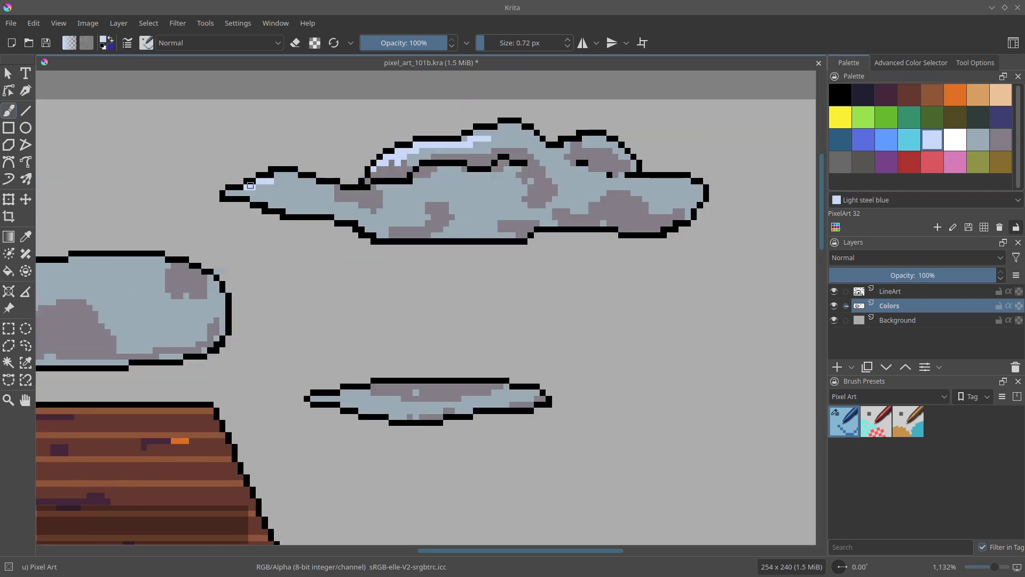
left_click_drag(422, 185, 436, 172)
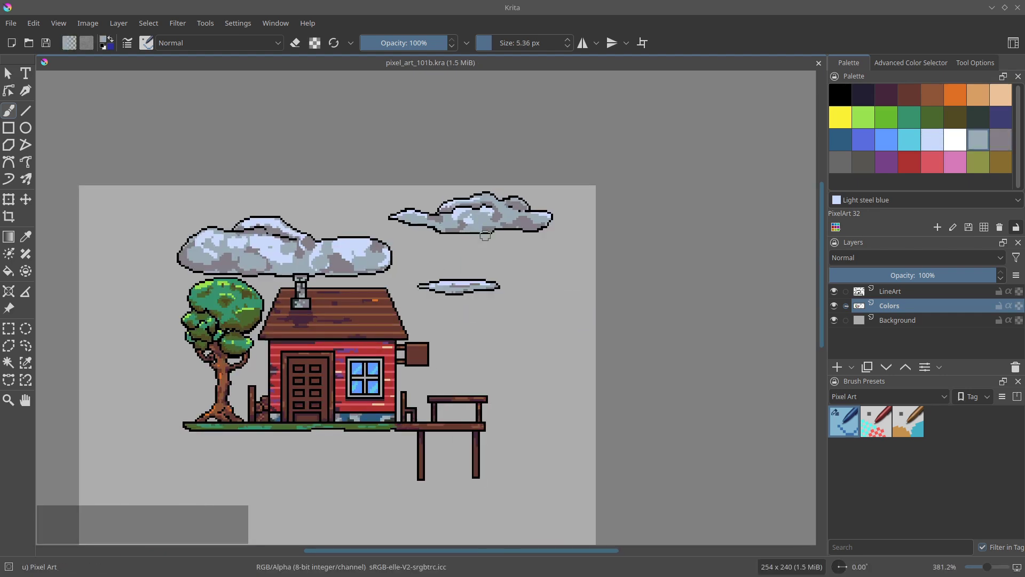
- Try filling the sky on the Background layer with several palette blues, and undo those fills
left_click(899, 320)
left_click(951, 138)
left_click(552, 279)
left_click(570, 268)
left_click(571, 267)
left_click(864, 140)
left_click(571, 267)
left_click(910, 139)
left_click(932, 139)
left_click(564, 276)
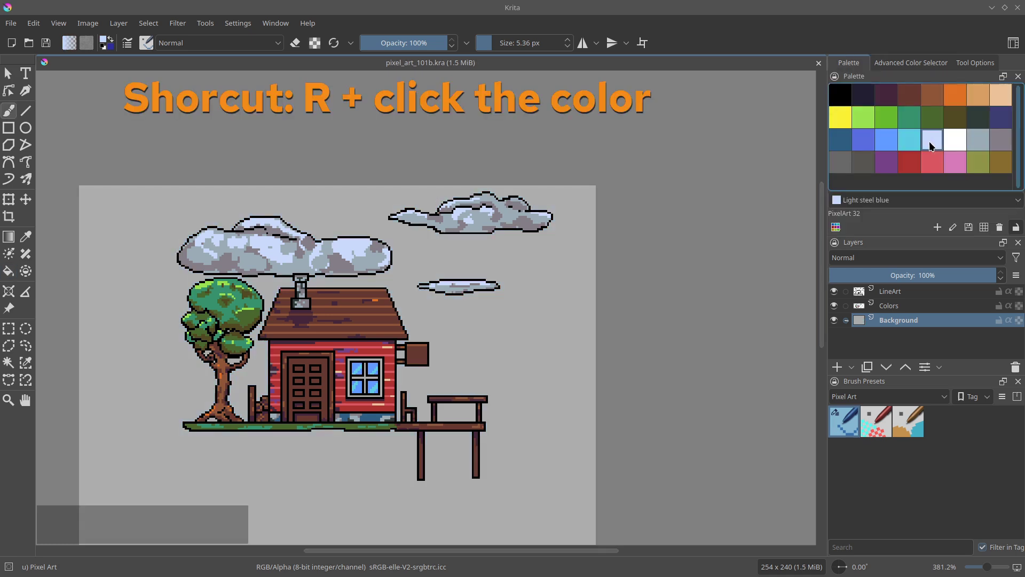
left_click(910, 140)
left_click(564, 265)
key("ctrl+z")
key("ctrl+z")
key("ctrl+z")
key("ctrl+z")
- Try different palette blues as the Background sky fill, ending with Light steel blue
left_click(576, 261)
left_click(888, 144)
left_click(579, 269)
left_click(856, 144)
left_click(521, 276)
left_click(910, 139)
left_click(549, 279)
left_click(933, 139)
left_click(564, 274)
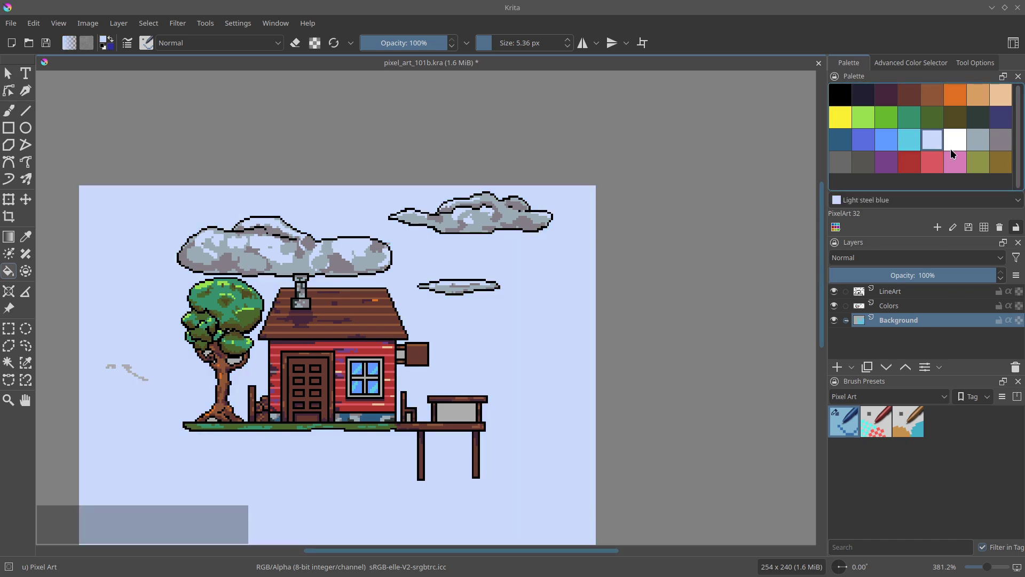
- Choose a muted mid-blue in the Advanced Color Selector and fill the sky on the Background layer with it
left_click(911, 63)
left_click(904, 116)
left_click(905, 116)
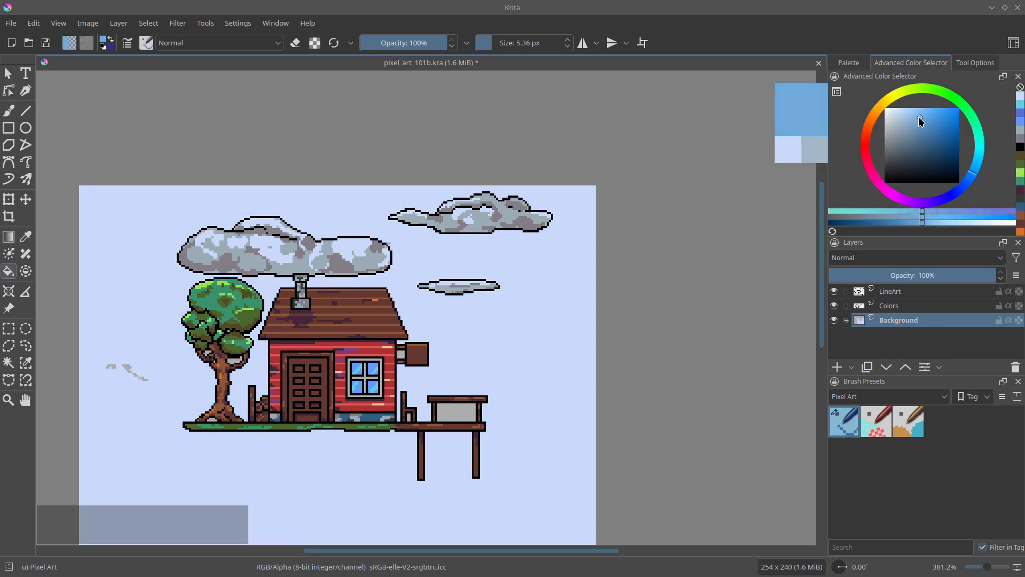
left_click(565, 265)
left_click(921, 120)
left_click(573, 278)
left_click(913, 125)
left_click(564, 302)
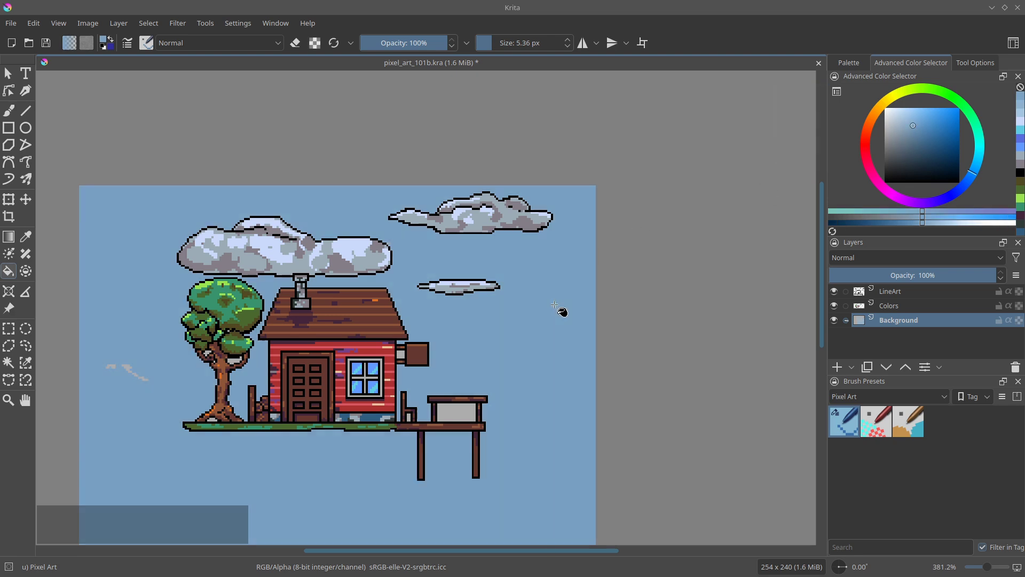
- Erase the stray grey marks in the sky beside the tree on the Colors layer
key("b")
left_click(884, 307)
key("ctrl+a")
key("b")
left_click(889, 319)
left_click(897, 292)
key("e")
left_click(903, 305)
left_click_drag(161, 369, 115, 368)
left_click_drag(412, 288, 416, 265)
- Fill the grey gaps under the table and beside the sign with the sky blue on Background, and save
key("e")
left_click(893, 320)
key("f")
left_click(459, 390)
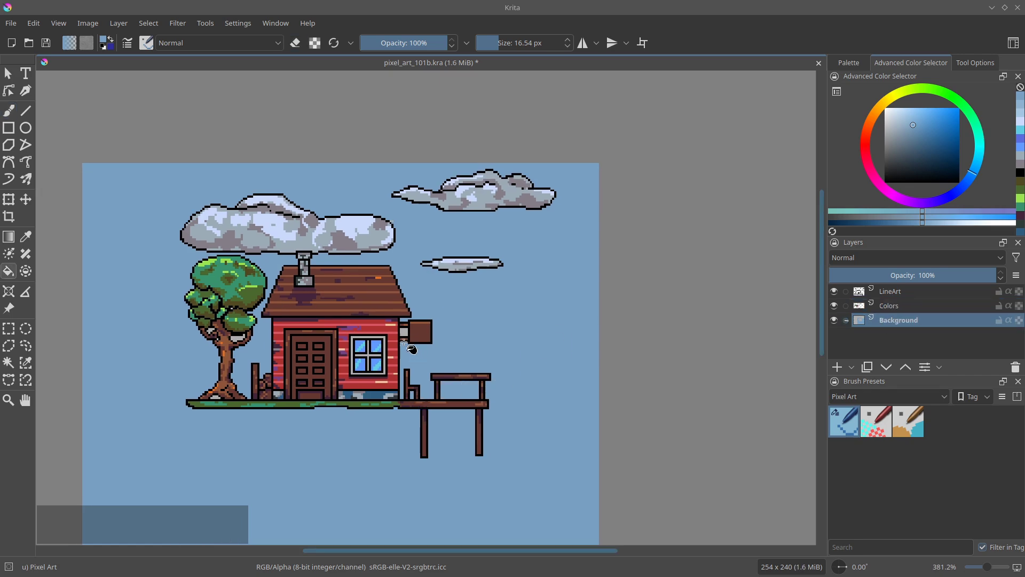
key("b")
key("ctrl+s")
key("space")
- Select the opaque pixels of the LineArt layer and hide the selection outline
left_click(860, 293)
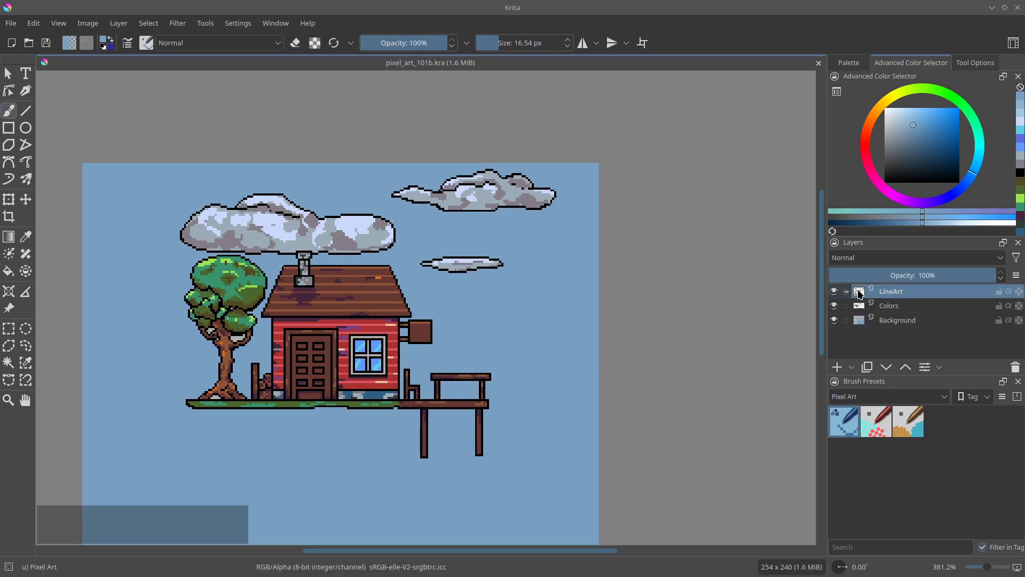
left_click(860, 293, "ctrl")
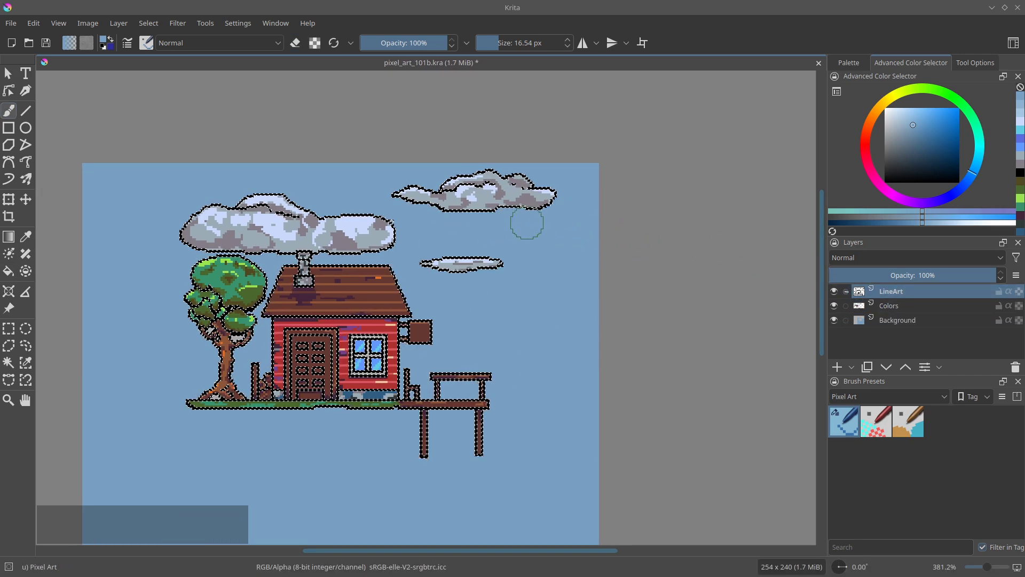
key("h")
key("ctrl+h")
key("space")
- Try recolouring the large cloud's outline with the light tone sampled from the cloud, and undo it
left_click_drag(472, 217, 496, 241)
mouse_move(396, 244)
left_mouse_down()
mouse_move(412, 224)
mouse_move(415, 187)
mouse_move(351, 239)
mouse_move(396, 232)
left_mouse_up()
left_click(365, 251, "ctrl")
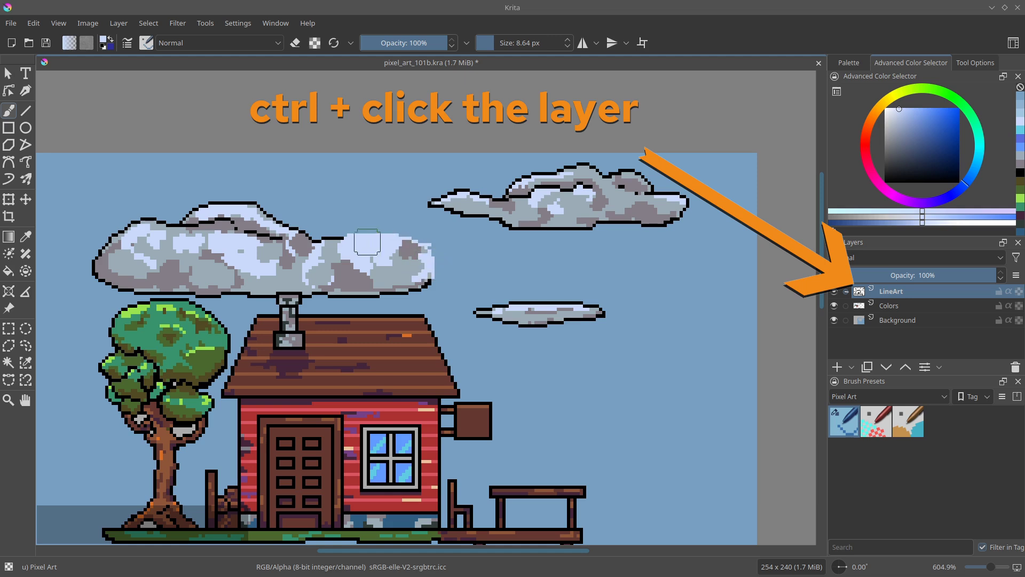
key("ctrl+z")
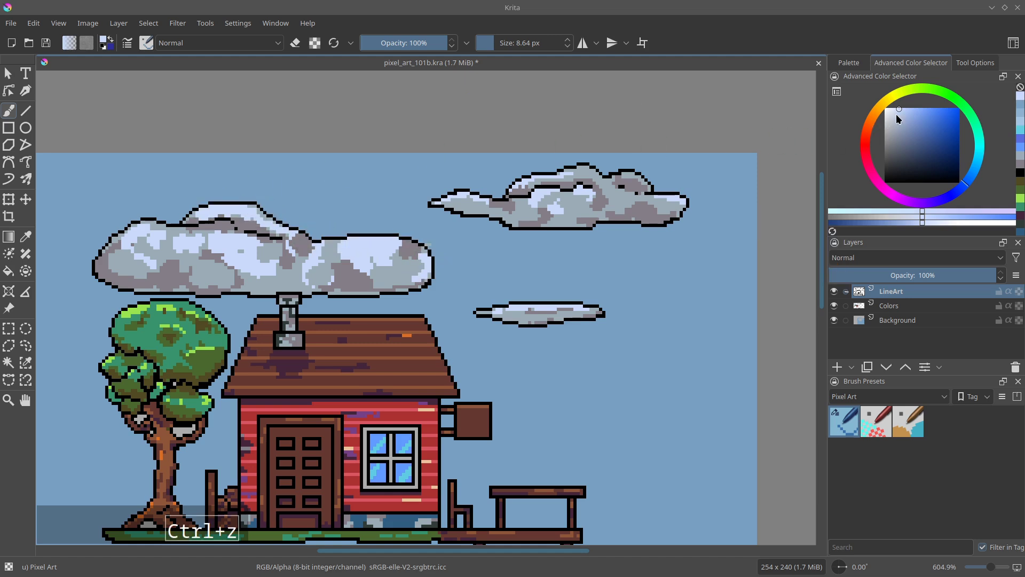
- Recolour the black upper outlines of the clouds in White on the LineArt layer
left_click(857, 64)
left_click(956, 139)
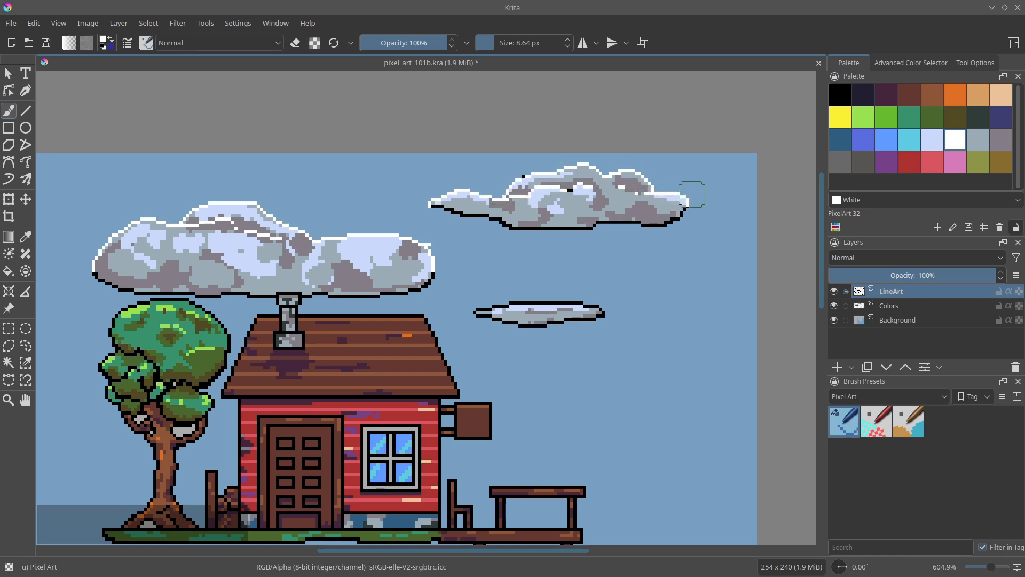
left_click(1001, 139)
mouse_move(495, 293)
left_mouse_down()
mouse_move(596, 299)
mouse_move(480, 323)
left_mouse_up()
- Recolour the clouds' lower outlines in Venice blue
left_click(864, 139)
left_click(841, 139)
left_click_drag(683, 217, 437, 216)
key("ctrl+h")
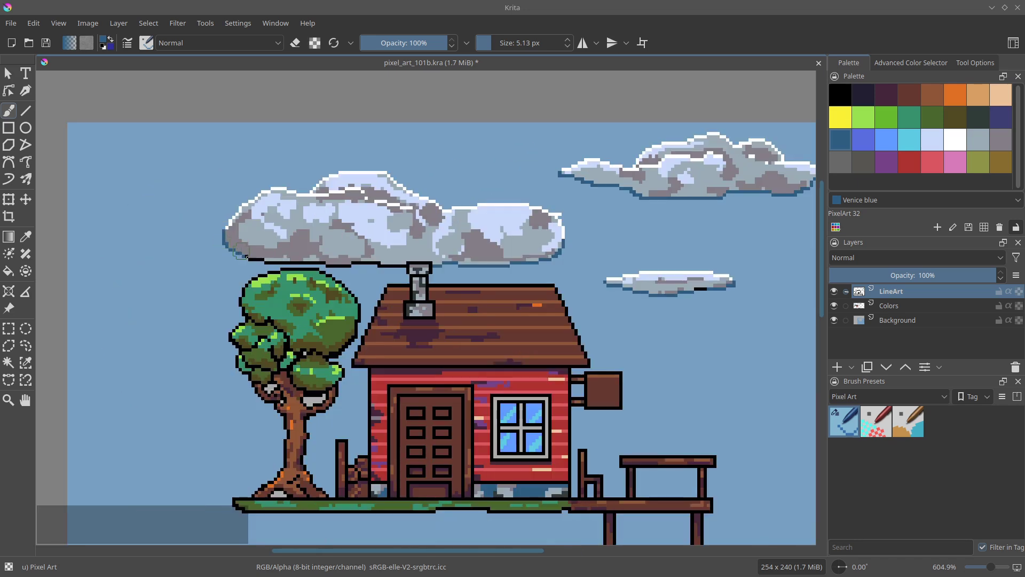
- Recolour the tree's black outlines on the LineArt layer, using Valhalla for the trunk and Opal for the foliage
left_click_drag(315, 350, 338, 317)
left_click(863, 94)
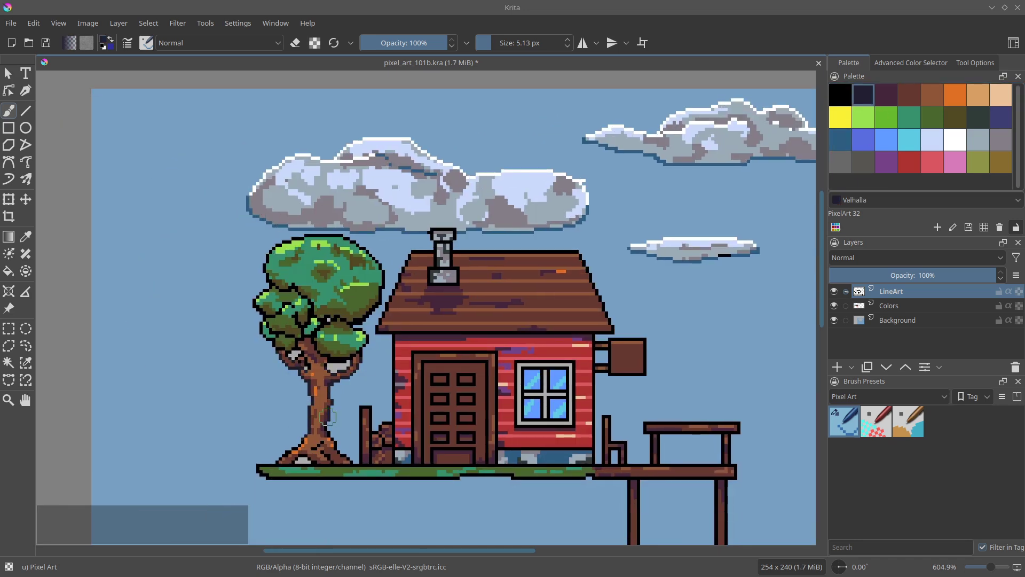
left_click(971, 121)
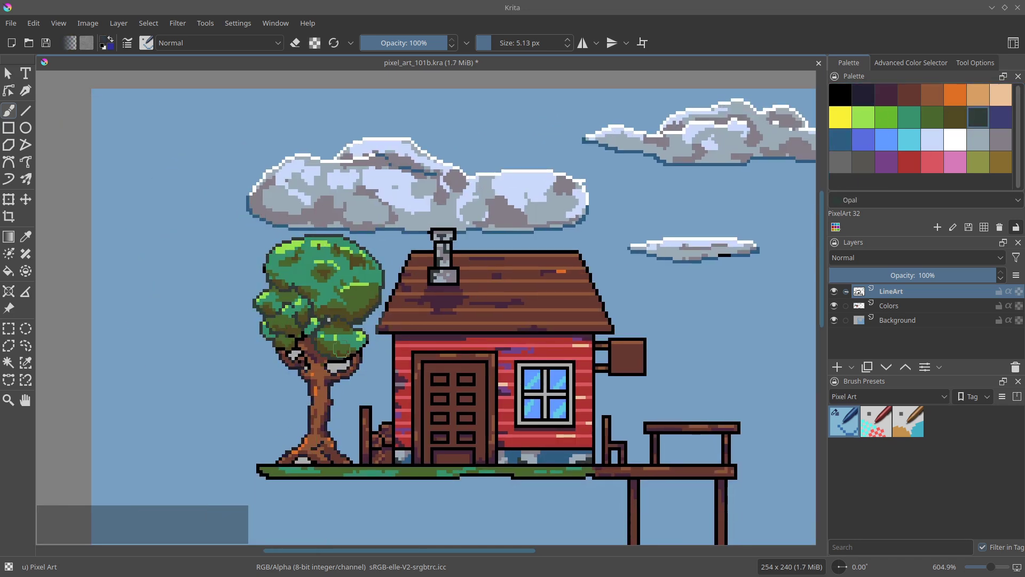
- Highlight the upper outlines of the tree's foliage in Golden fizz
left_click(276, 250, "ctrl")
left_click(841, 118)
left_click_drag(267, 256, 383, 267)
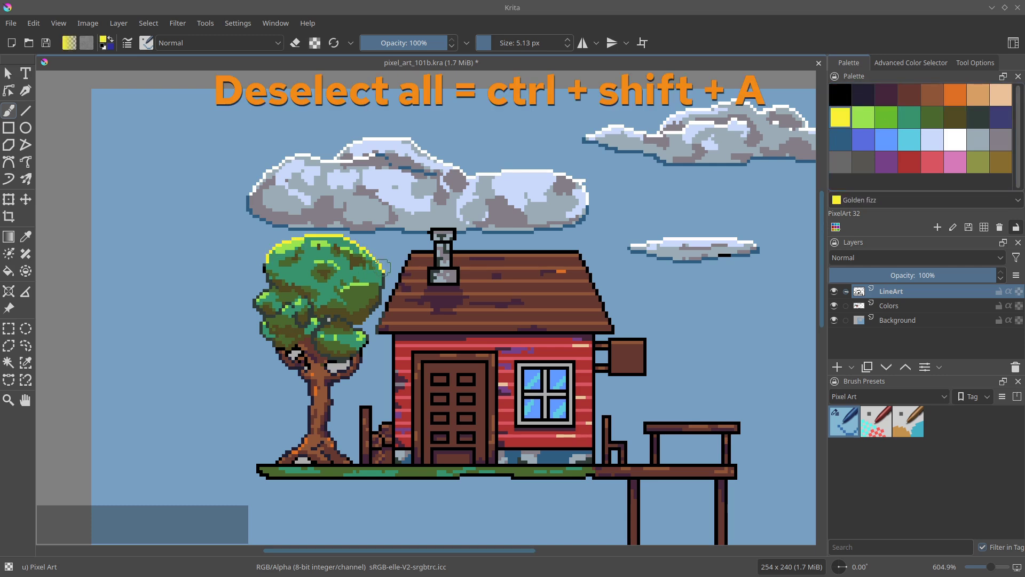
- Recolour the roof's black ridge outline in the light tan tone from the palette
left_click(976, 99)
left_click_drag(562, 252, 457, 252)
left_click(26, 110)
key("ctrl+z")
- Recolour the outlines of the pier's posts in Valhalla and clear the selection
left_click(864, 95)
left_click_drag(749, 451, 707, 382)
left_click_drag(588, 418, 588, 486)
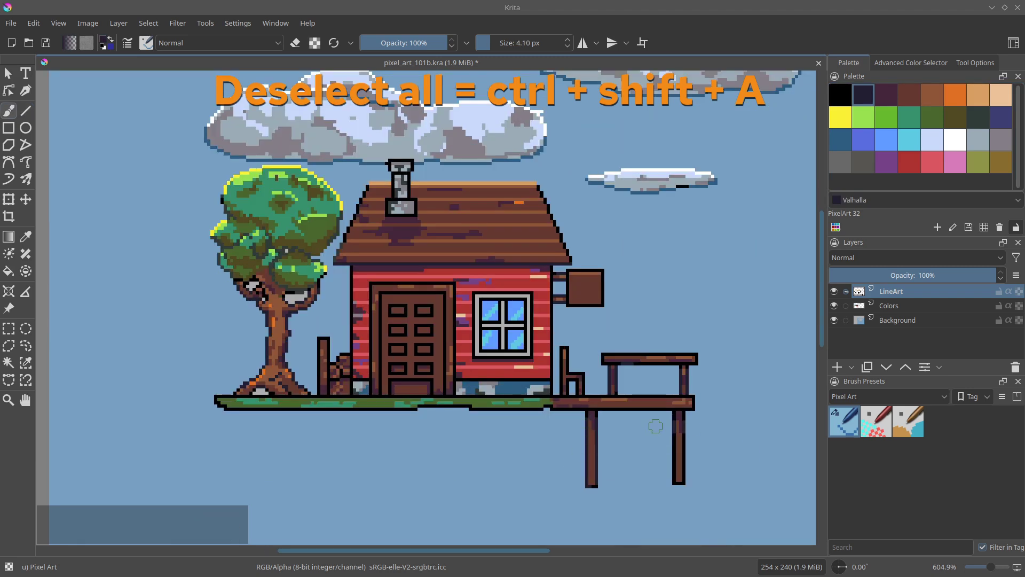
key("b")
key("ctrl+a")
scroll(394, 235, "up", 3)
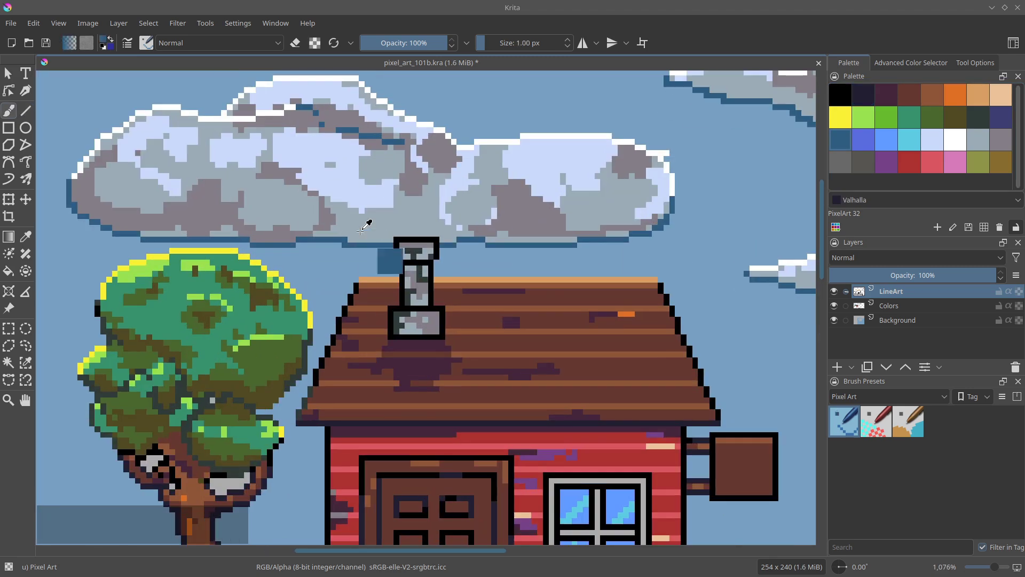
- Draw a wavy horizon line in Royal blue behind the house on the Background layer
scroll(373, 222, "down", 4)
left_click_drag(437, 231, 416, 229)
left_click(889, 307)
left_click(890, 321)
left_click_drag(245, 327, 279, 337)
left_click_drag(395, 320, 389, 327)
left_click(978, 140)
key("ctrl+z")
left_click(863, 140)
key("ctrl+z")
left_click_drag(696, 372, 661, 367)
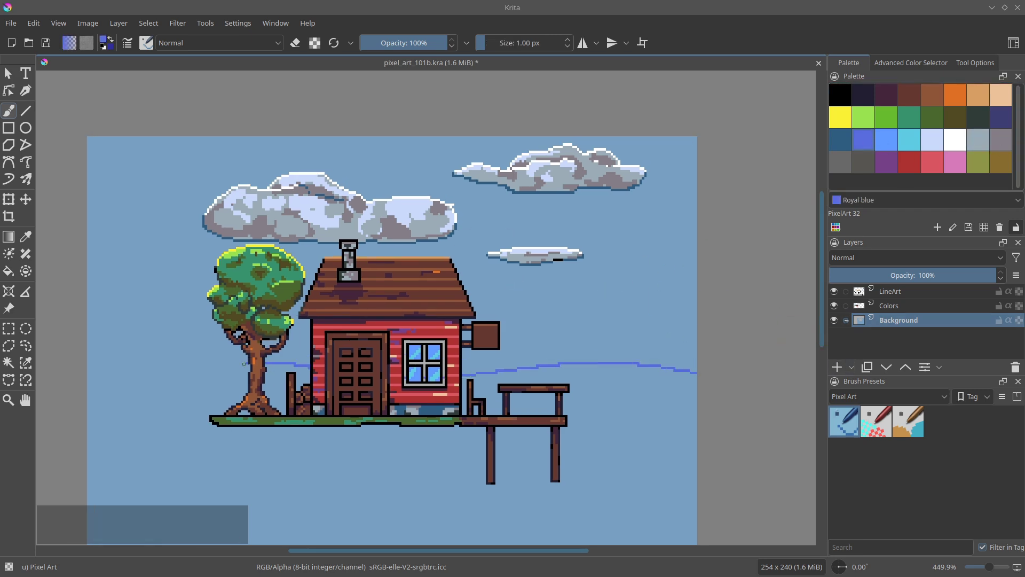
- Enclose the area between the horizon line and the ground, and fill it with Royal blue on both sides of the house
key("v")
mouse_move(204, 370)
left_mouse_down()
mouse_move(204, 428)
mouse_move(709, 424)
left_mouse_up()
key("f")
left_click(668, 406)
left_click(533, 406)
key("b")
left_click_drag(465, 410, 474, 410)
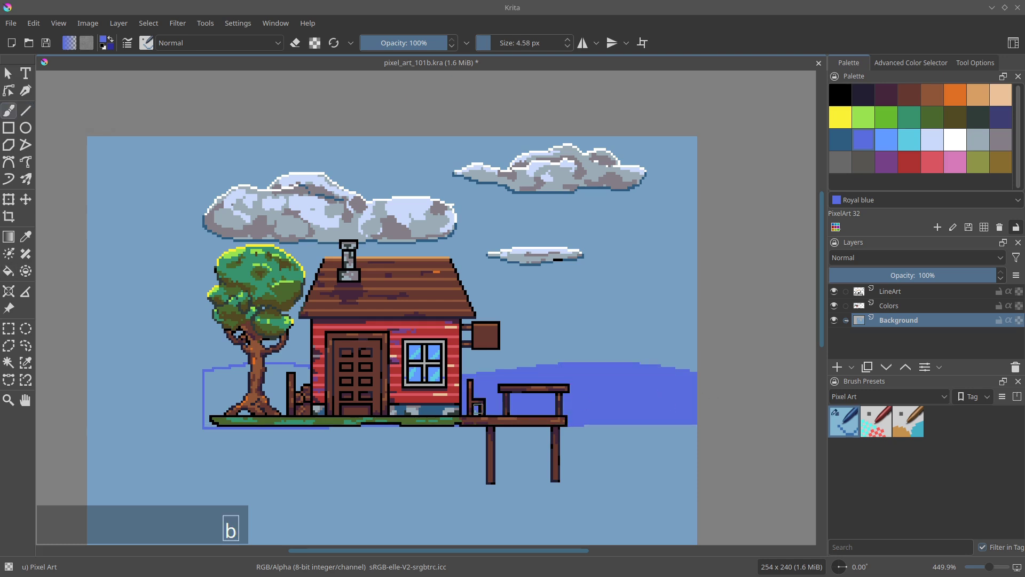
left_click_drag(223, 409, 305, 383)
- Paint a broad Cornflower band above the Royal blue area behind the tree and house
left_click(886, 140)
left_click_drag(689, 350, 198, 363)
key("Page_Up")
key("Page_Up")
key("e")
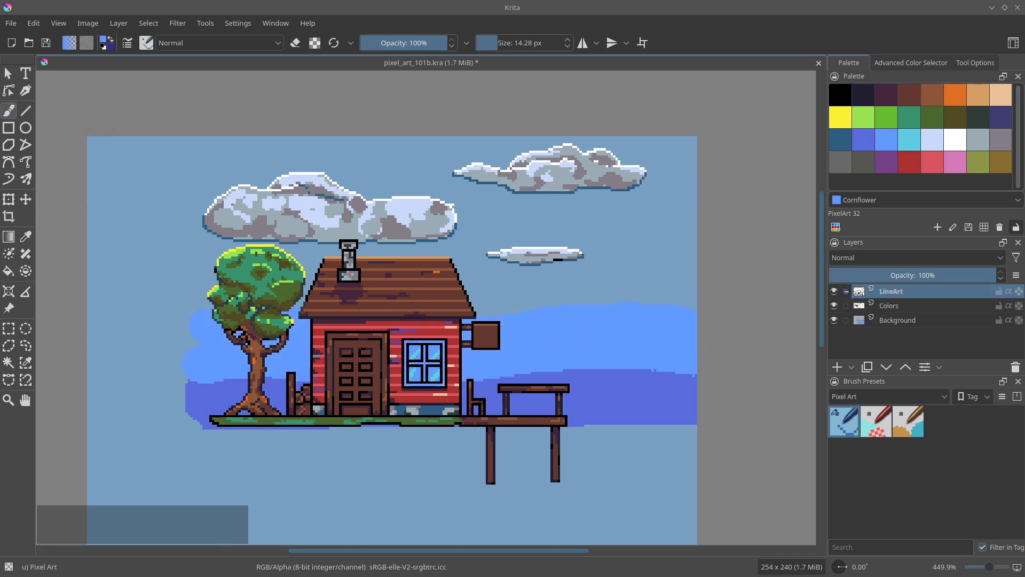
key("Page_Down")
key("Page_Down")
- Dither the boundary between the Cornflower and Royal blue bands with the Pixel Art Dithering brush
right_click(591, 303)
left_click(661, 329)
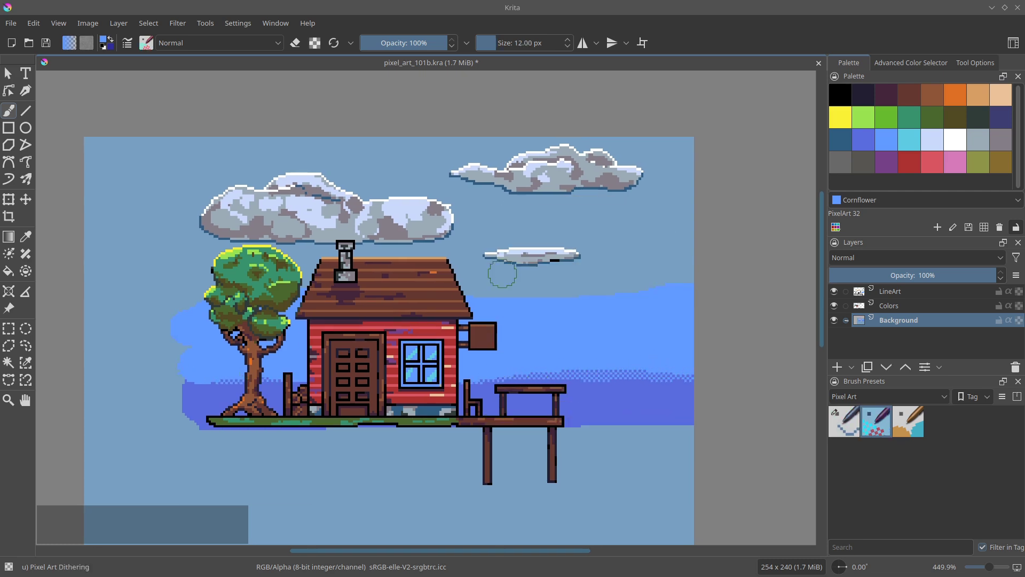
right_click(613, 334)
left_click(600, 269)
- Touch up the dithered horizon with a 1 px brush and add Cornflower streaks to the sky above it
key("space")
left_click_drag(574, 383, 576, 352)
left_click(612, 378, "ctrl")
left_click_drag(618, 381, 575, 381)
key("ctrl+z")
key("ctrl+1")
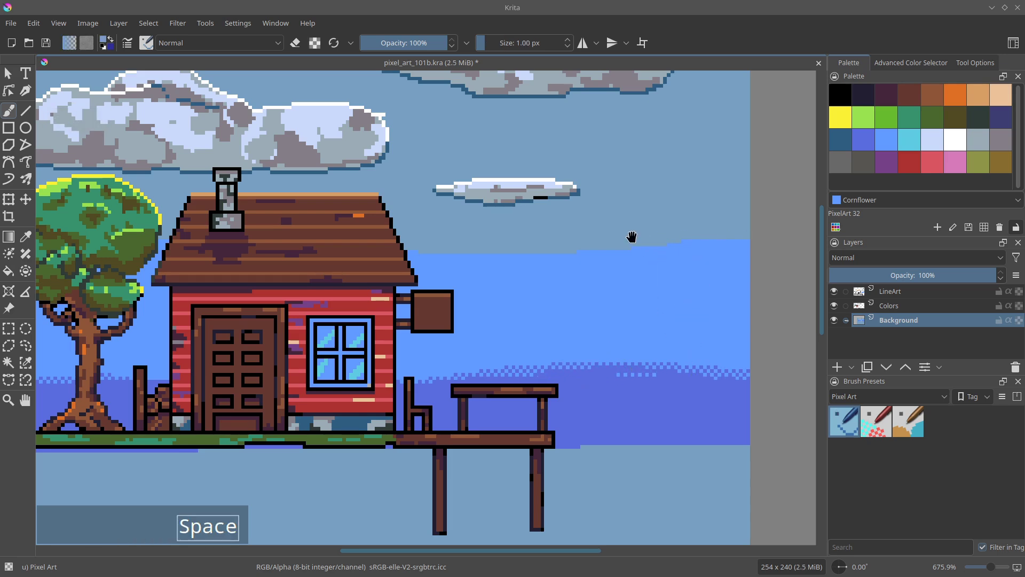
left_click_drag(632, 236, 286, 300)
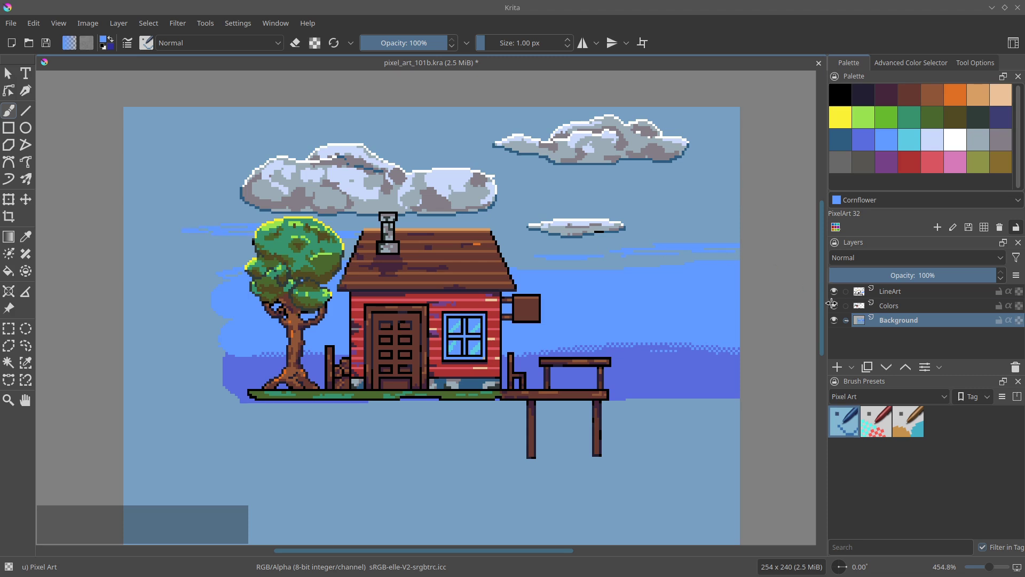
- Toggle the visibility of the Colors layer to check which parts of the house it holds
left_click(834, 306)
left_click(834, 305)
left_click(834, 305)
left_click(834, 306)
- Repaint the window frame in sampled brown on the Colors layer and add light grey worn patches to the red wall
left_click_drag(449, 348, 449, 316)
left_click_drag(464, 387, 463, 353)
mouse_move(430, 248)
left_mouse_down()
mouse_move(531, 248)
mouse_move(567, 229)
left_mouse_up()
left_click(890, 306)
key("ctrl+z")
left_click(412, 273, "ctrl")
left_click_drag(568, 380, 547, 407)
scroll(454, 341, "down", 2)
left_click(390, 372, "ctrl")
scroll(458, 428, "down", 2)
key("ctrl+z")
- Extend the Cornflower sky upward behind the house and clouds on the Background layer
left_click(845, 318)
left_click_drag(224, 342, 662, 251)
mouse_move(718, 262)
left_mouse_down()
mouse_move(721, 462)
mouse_move(746, 419)
mouse_move(721, 262)
left_mouse_up()
key("ctrl+z")
- Blend the upper sky around the clouds with Cornflower at 37% brush opacity
left_click(393, 43)
left_click_drag(216, 240, 441, 200)
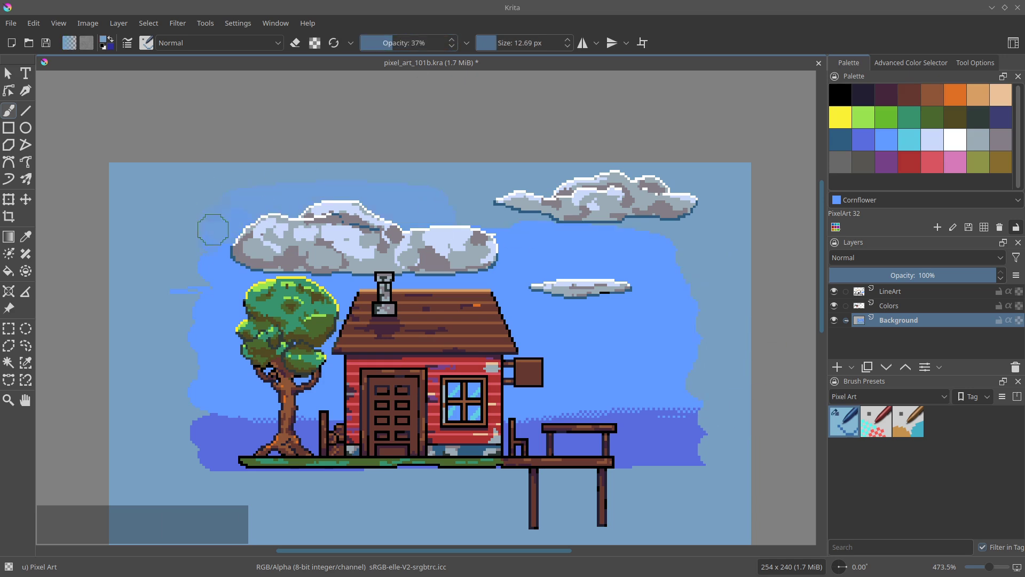
left_click_drag(614, 181, 229, 184)
- Level the Royal blue band's upper edge, dither it against the Cornflower sky, and save the file
left_click(649, 438, "ctrl")
left_click_drag(662, 384, 467, 383)
right_click(207, 351)
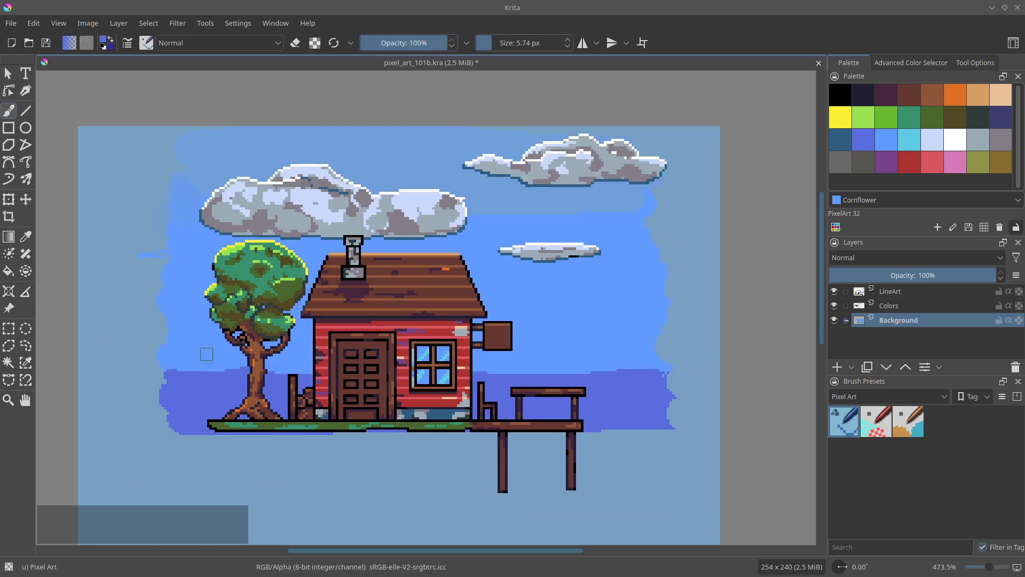
left_click(273, 385)
left_click_drag(618, 354, 481, 360)
key("ctrl+s")
- Merge the LineArt layer down into Colors, and cut and paste the selected clouds onto a separate layer
left_click(890, 291)
key("ctrl+e")
left_click_drag(183, 188, 337, 282)
left_click_drag(359, 248, 498, 291)
key("ctrl+x")
key("ctrl+shift+a")
key("ctrl+v")
- Adjust the position of the pasted clouds and rename their layer as Clouds
key("t")
scroll(335, 279, "up", 3)
mouse_move(345, 274)
left_mouse_down()
mouse_move(392, 273)
mouse_move(369, 278)
left_mouse_up()
left_click(889, 306)
key("e")
double_click(889, 291)
type("Clouds")
key("Return")
- Paint bright green grass tufts along the house's foundation and a small plant above the door on the Colors layer
key("b")
left_click(898, 319)
key("ctrl+z")
left_click(889, 306)
left_click_drag(488, 360, 459, 305)
left_click(889, 118)
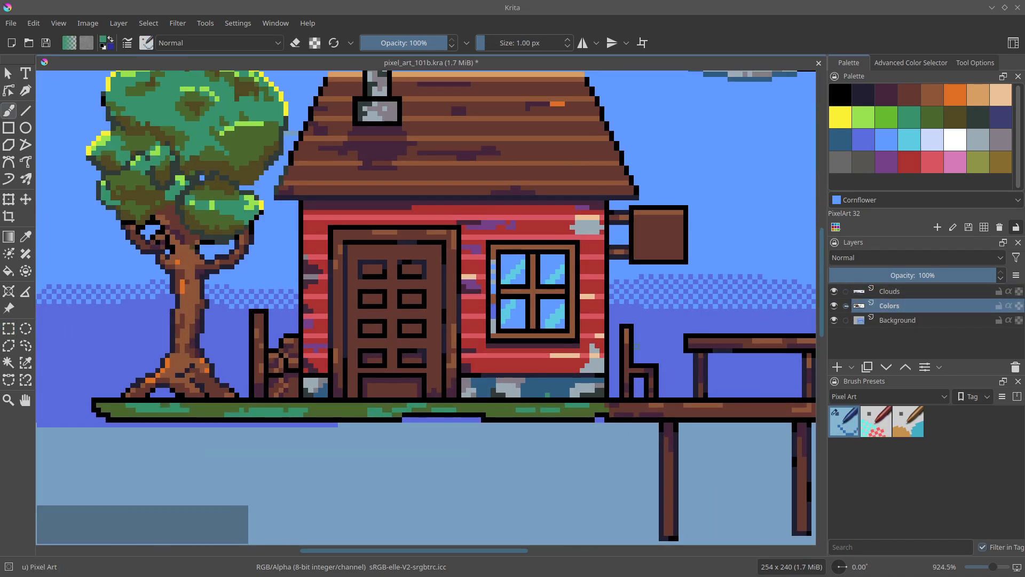
left_click_drag(547, 400, 548, 390)
left_click_drag(522, 400, 523, 395)
left_click_drag(507, 400, 514, 390)
- Add green hanging moss along the roof's lower edge and beneath the sign, using Verdigris for the darker pixels
left_click(956, 118)
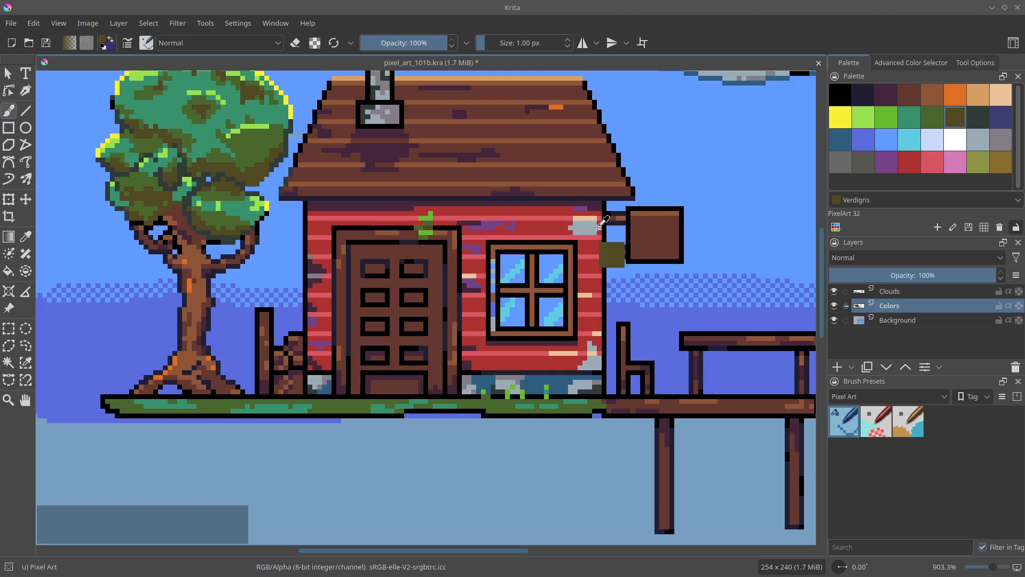
scroll(596, 346, "up", 2)
left_click(436, 439, "ctrl")
left_click_drag(581, 295, 581, 283)
left_click_drag(581, 276, 576, 272)
left_click_drag(444, 202, 444, 209)
left_click(139, 208)
left_click_drag(437, 241, 480, 238)
scroll(481, 240, "down", 2)
- Shade the grass strip in front of the house with Opal
left_click(979, 117)
scroll(470, 308, "up", 2)
mouse_move(463, 373)
left_mouse_down()
mouse_move(463, 389)
mouse_move(422, 389)
left_mouse_up()
left_click_drag(423, 385, 548, 389)
left_click_drag(587, 342, 331, 353)
- Draw a flower pot with a green stem on the table, outlined in Valhalla and filled with red tones
left_click(887, 118)
left_click(863, 94)
scroll(578, 332, "up", 2)
mouse_move(549, 331)
left_mouse_down()
mouse_move(582, 294)
mouse_move(542, 294)
left_mouse_up()
left_click(886, 95)
key("f")
left_click(910, 162)
left_click(887, 162)
left_click(910, 94)
- Colour the potted flower with Golden fizz and light green, detail the pot, and save the file
left_click(840, 117)
left_click(864, 116)
left_click(893, 101)
left_click(956, 162)
left_click_drag(569, 299, 575, 299)
left_click(935, 99)
left_click(887, 95)
scroll(610, 270, "down", 5)
key("ctrl+s")
- Refine the potted flower with dark purple, light green, bright green and Golden fizz pixels
scroll(617, 219, "up", 4)
left_click(887, 94)
scroll(574, 342, "up", 1)
left_click(863, 117)
left_click(887, 117)
left_click(841, 117)
scroll(605, 298, "down", 4)
scroll(486, 247, "up", 1)
- Paint a solid Topaz patch on the roof above the window, near the sloping edge
left_click(1000, 140)
left_click_drag(475, 173, 445, 204)
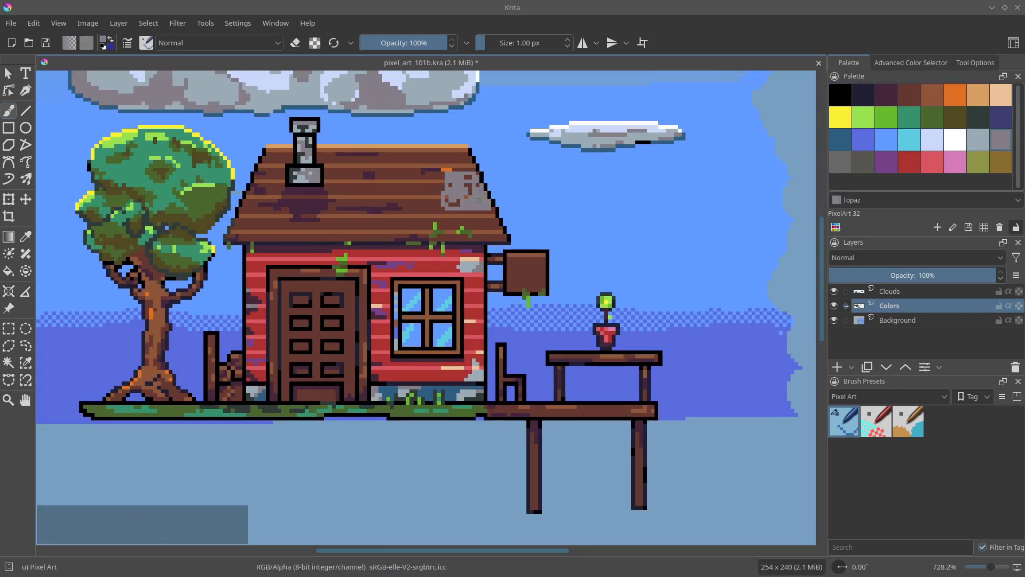
scroll(492, 181, "up", 1)
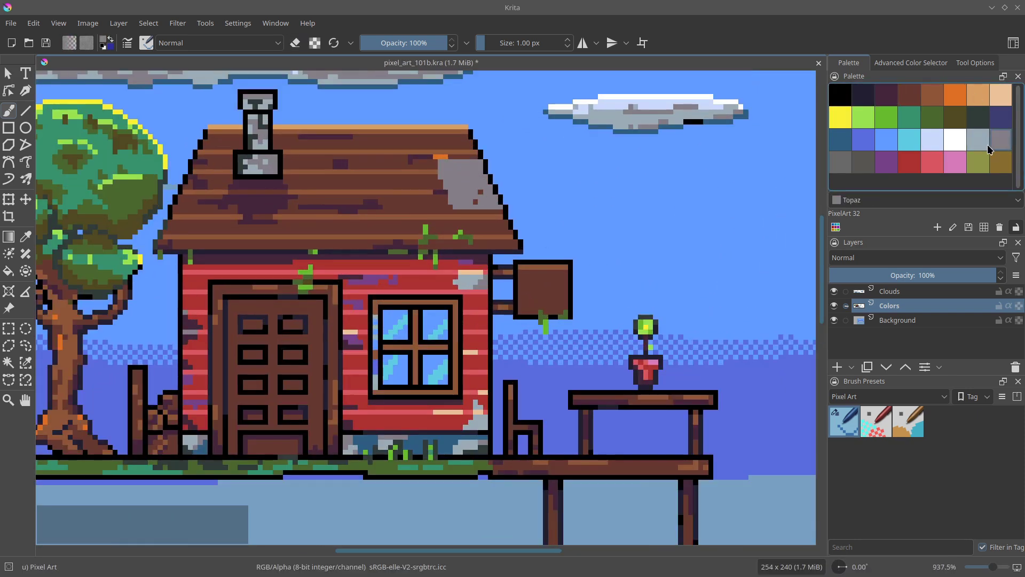
- Weather the grey roof patch with olive and dark grey pixels, add a dark blotch beside it, and save the file
left_click(1000, 162)
left_click_drag(470, 200, 482, 192)
left_click(864, 161)
left_click_drag(451, 192, 466, 207)
scroll(480, 214, "down", 3)
key("ctrl+s")
scroll(481, 214, "up", 2)
key("ctrl+s")
scroll(473, 254, "down", 2)
scroll(489, 247, "up", 2)
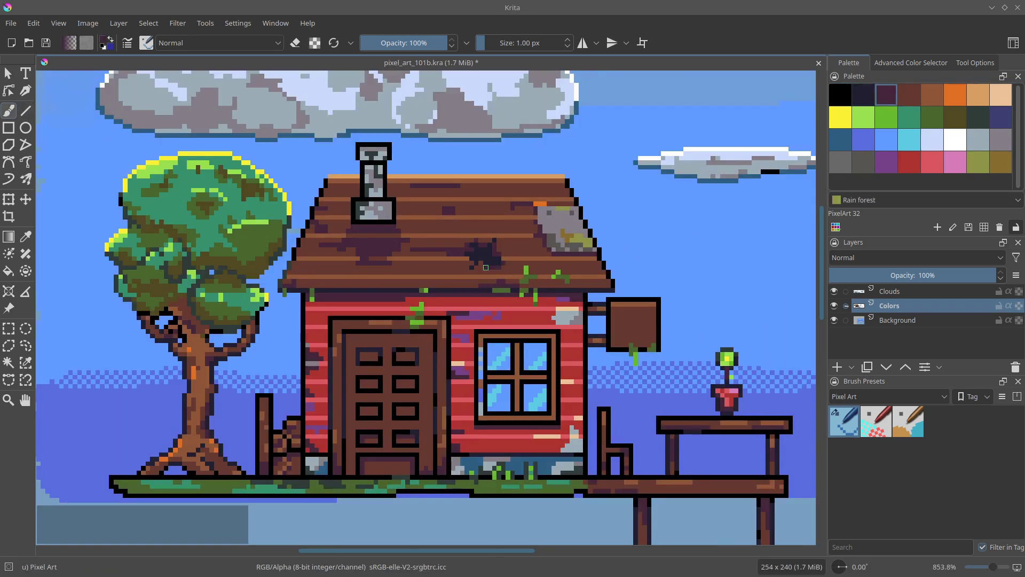
- Detail the hanging sign beside the house with an orange upper edge, lighter brown shading and dark purple markings
scroll(482, 264, "down", 2)
scroll(470, 213, "up", 2)
key("e")
left_click_drag(464, 215, 480, 215)
scroll(454, 267, "down", 2)
scroll(391, 342, "up", 2)
left_click_drag(561, 227, 526, 227)
left_click(522, 236, "ctrl")
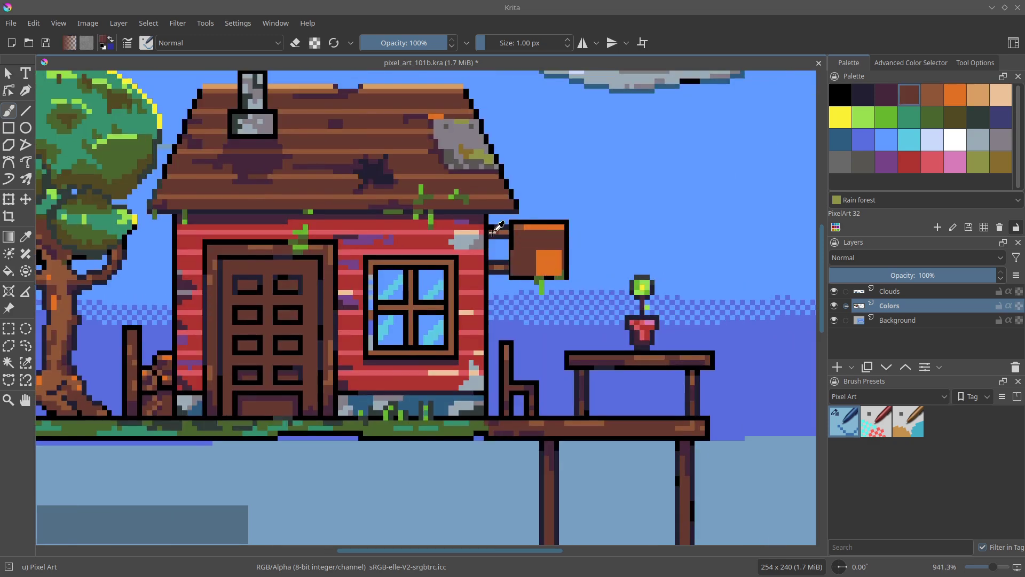
left_click_drag(543, 265, 537, 267)
left_click_drag(537, 236, 532, 236)
- Add Plum accents to the red wall, and detail the door with brown panel highlights and a dark purple handle
left_click(956, 162)
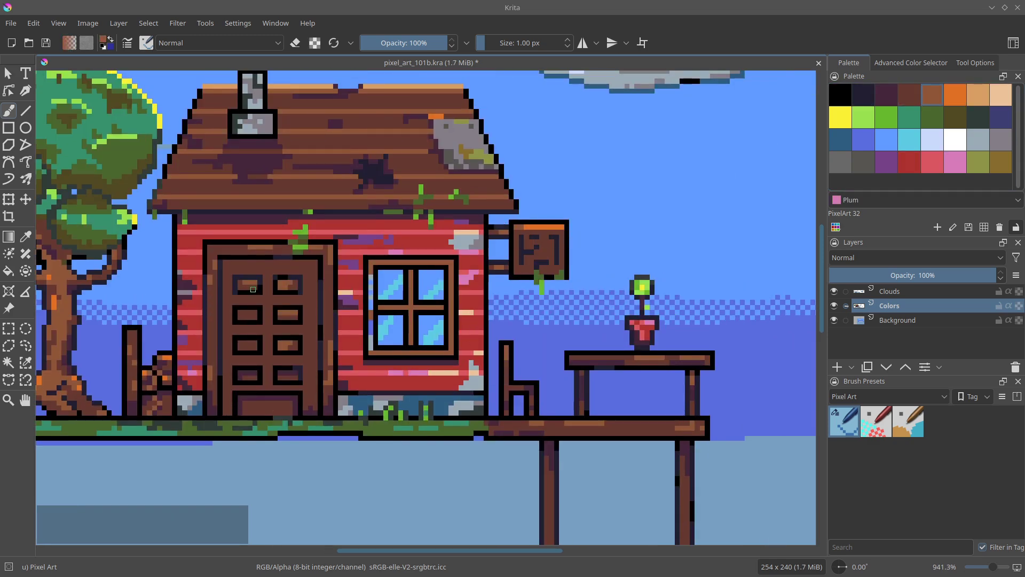
left_click_drag(300, 331, 382, 325)
left_click(389, 326, "ctrl")
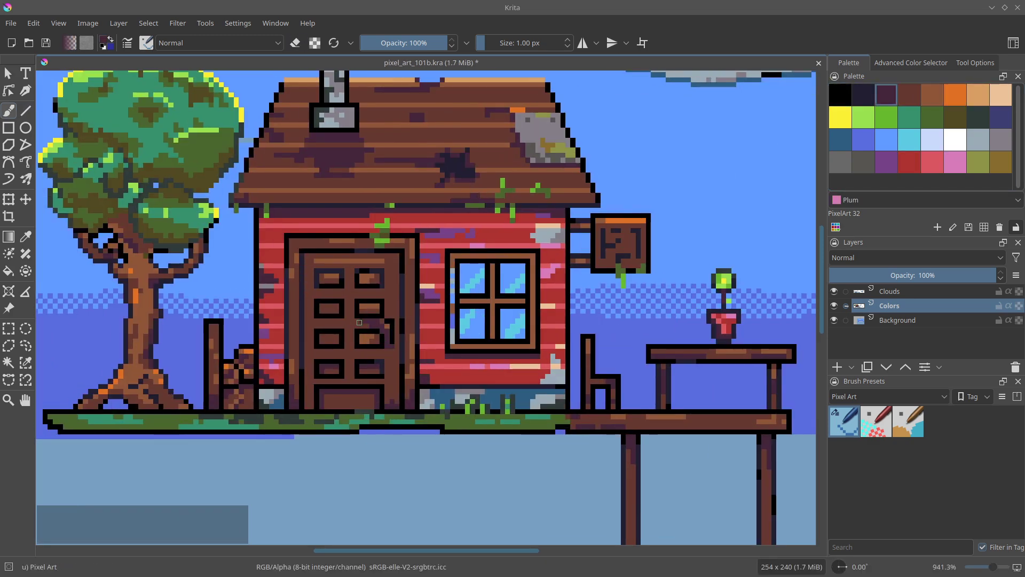
left_click_drag(392, 257, 392, 280)
- Select the right edge of the door frame and shift it slightly left to narrow the frame
key("ctrl+r")
left_click_drag(420, 233, 399, 295)
key("ctrl+z")
left_click_drag(399, 233, 420, 410)
left_click_drag(409, 320, 405, 321)
key("ctrl+shift+a")
key("b")
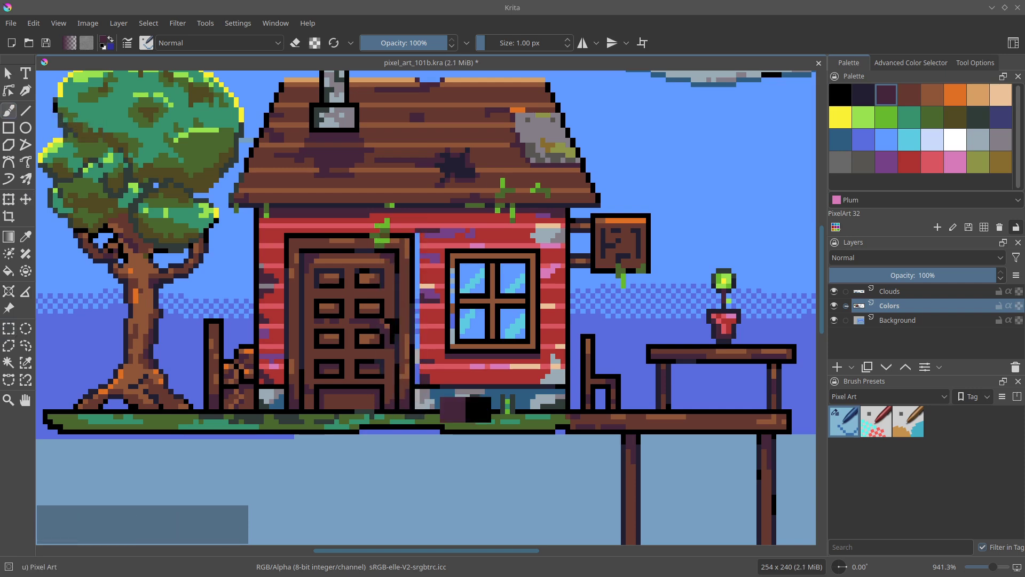
- Repaint the gap beside the door frame in wall colours, touch up the window frame in brown, and save the file
left_click_drag(417, 275, 417, 235)
left_click(425, 246, "ctrl")
left_click(417, 245)
left_click(460, 255, "ctrl")
left_click_drag(453, 270, 453, 342)
key("ctrl+s")
left_click_drag(407, 313, 406, 332)
scroll(406, 333, "down", 3)
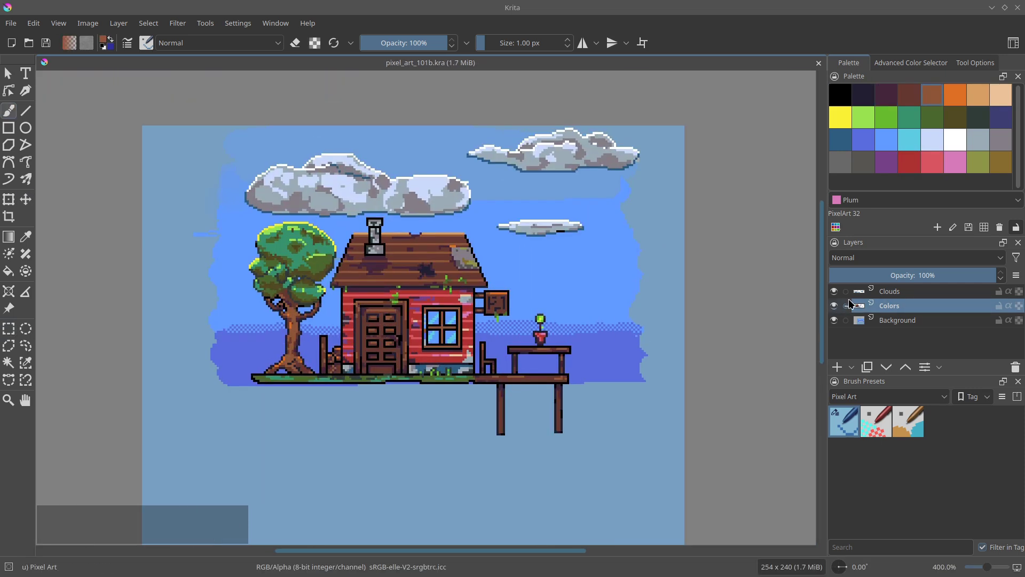
- Select the tree, house and dock on the Colors layer, then copy and paste them as a new layer
key("ctrl+a")
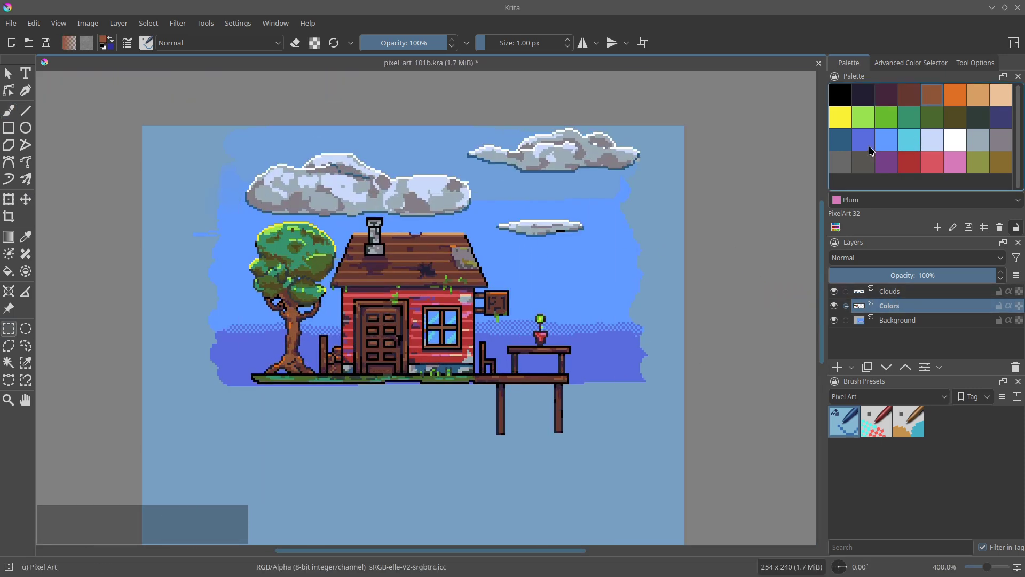
key("ctrl+r")
left_click_drag(238, 160, 682, 406)
key("ctrl+c")
key("ctrl+v")
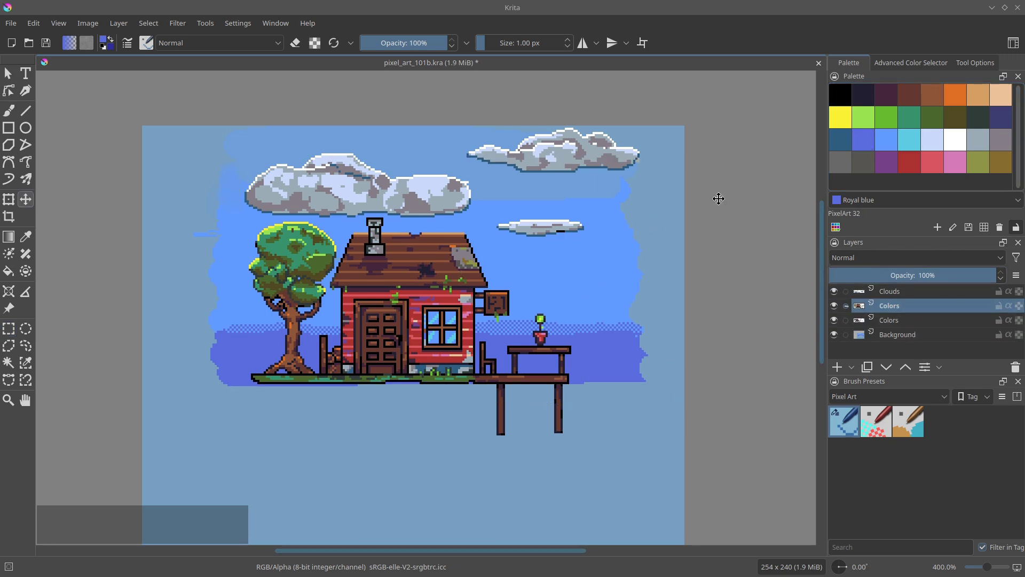
key("t")
left_click_drag(507, 224, 506, 224)
- Flip the pasted copy vertically and move it below the original scene so it mirrors the house in the water
key("ctrl+t")
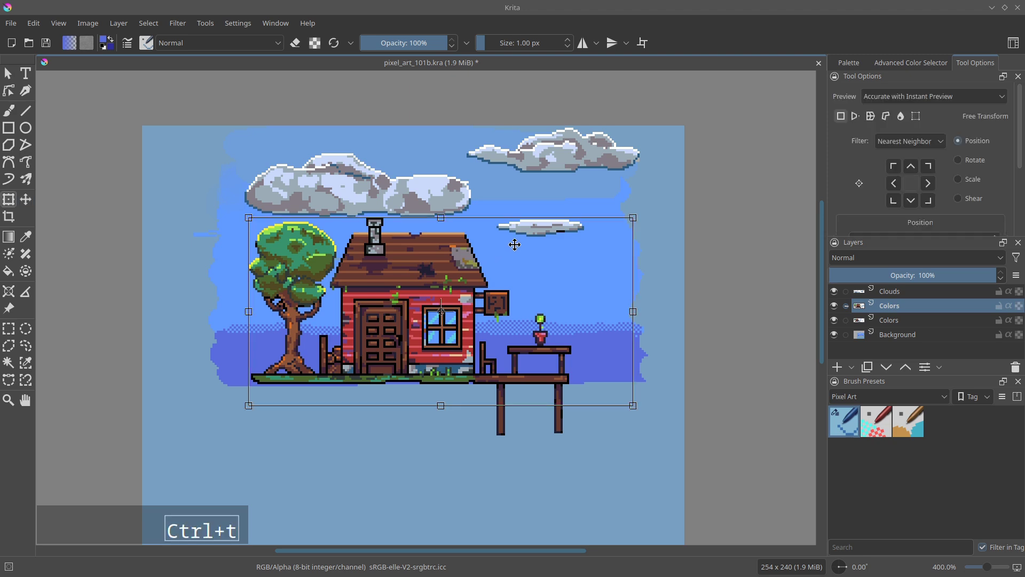
scroll(1009, 160, "down", 5)
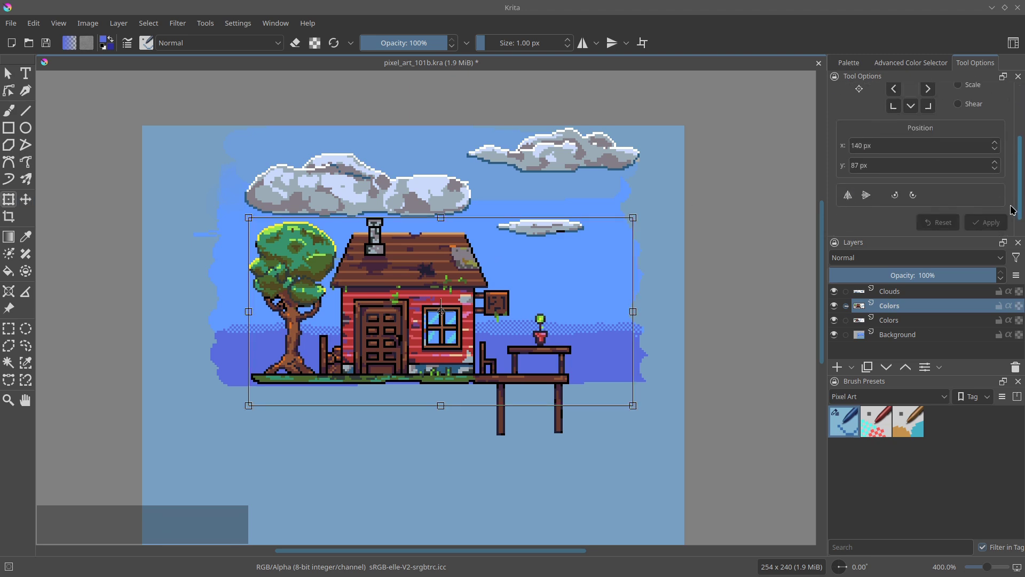
left_click(867, 195)
left_click_drag(578, 289, 566, 433)
key("b")
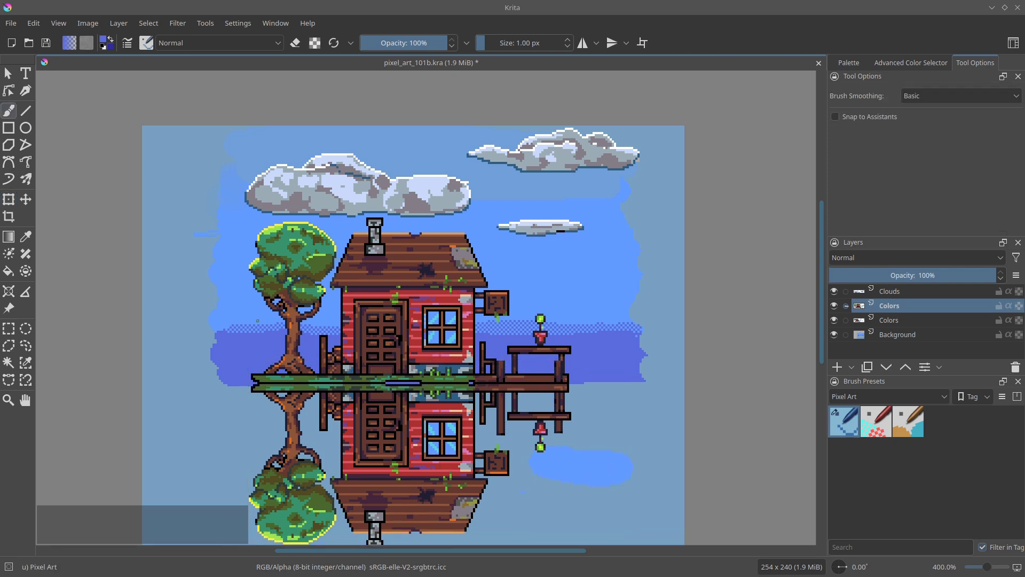
- Delete the part of the flipped copy that extends above the waterline
left_click(9, 328)
left_click_drag(229, 310, 693, 382)
key("Delete")
key("b")
- Rename the flipped copy's layer as WaterReflection
double_click(902, 306)
type("Water")
key("KP_Enter")
key("F2")
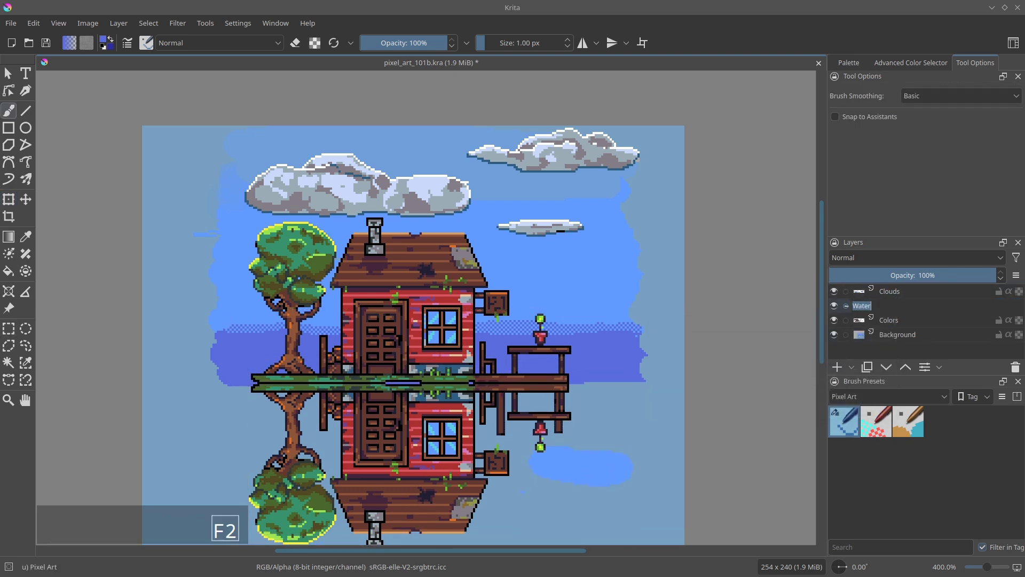
type("WaterReflection")
- Move the Colors layer above the WaterReflection layer in the stack
left_click(896, 323)
left_click_drag(896, 322, 897, 300)
key("b")
- Touch up the lower edge of the ground with black pixels, and save the file
left_click(393, 332, "ctrl")
mouse_move(381, 421)
left_mouse_down()
mouse_move(383, 342)
mouse_move(473, 334)
left_mouse_up()
left_click(393, 339, "ctrl")
left_click_drag(395, 329, 474, 329)
left_click_drag(588, 329, 599, 328)
scroll(598, 328, "down", 4)
key("ctrl+s")
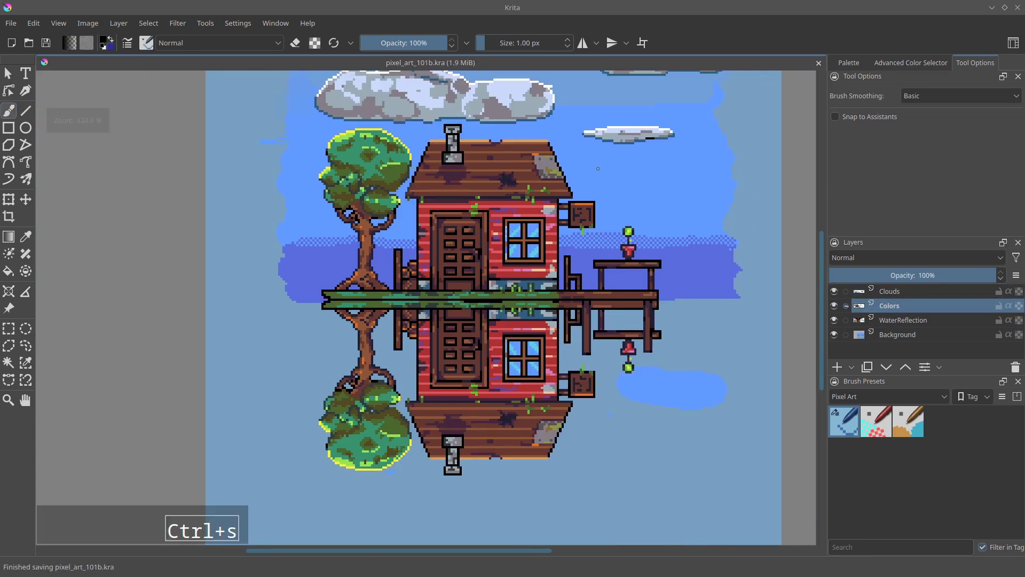
- On the WaterReflection layer, shift horizontal strips across the reflected door, window and flower sideways to suggest ripples
left_click(905, 320)
key("ctrl+r")
mouse_move(309, 361)
left_mouse_down()
mouse_move(722, 366)
mouse_move(344, 379)
mouse_move(711, 385)
left_mouse_up()
key("t")
key("ctrl+shift+a")
key("ctrl+r")
key("t")
key("ctrl+shift+a")
key("ctrl+r")
left_click_drag(252, 384, 628, 398)
key("t")
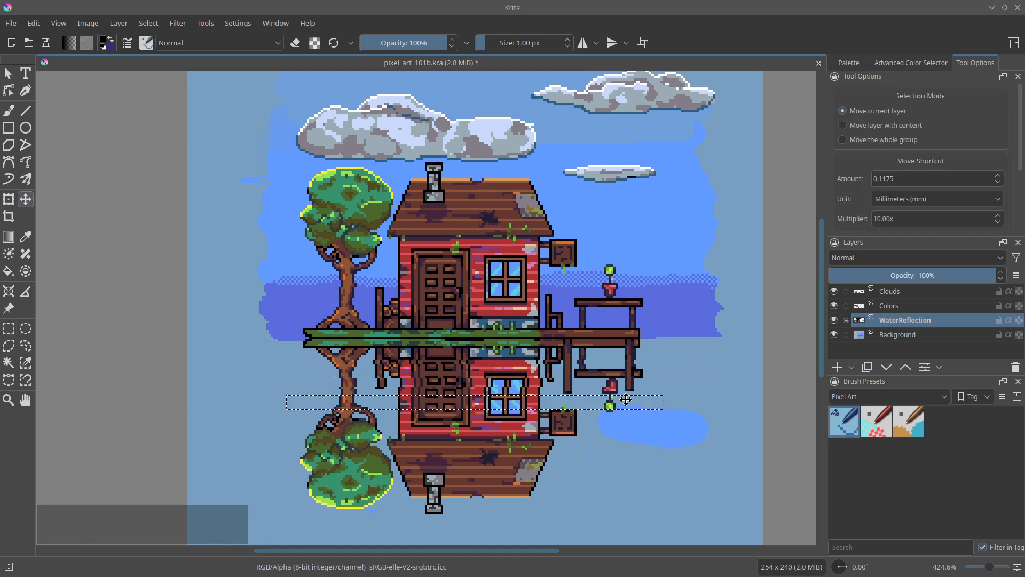
key("ctrl+shift+a")
- Shift horizontal strips through the reflected sign and the lower part of the reflected wall sideways as ripples
key("ctrl+r")
left_click_drag(311, 420, 738, 436)
key("t")
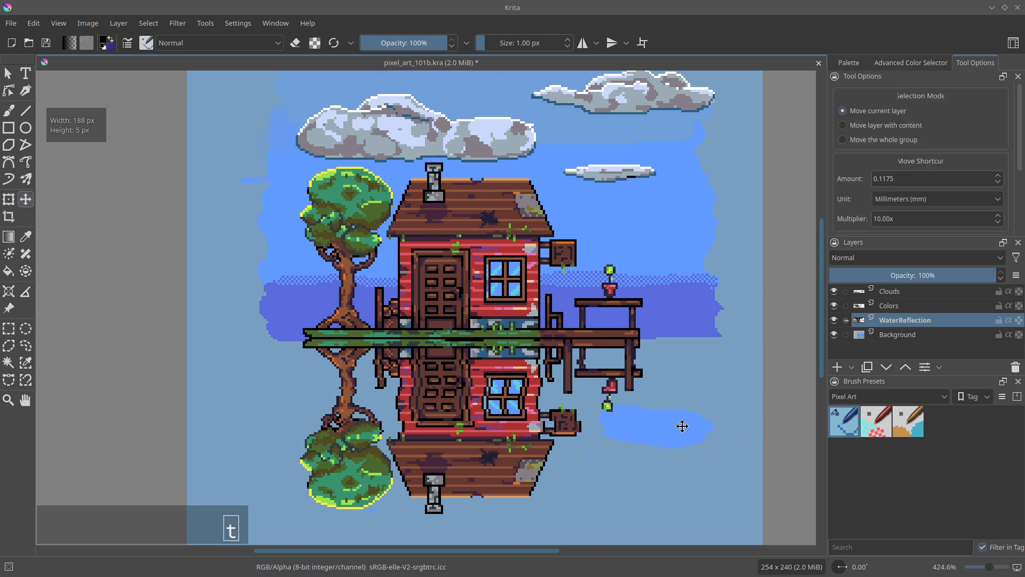
key("b")
key("ctrl+shift+a")
key("ctrl+r")
mouse_move(273, 442)
left_mouse_down()
mouse_move(569, 469)
mouse_move(648, 449)
left_mouse_up()
key("t")
key("b")
key("ctrl+shift+a")
- Offset horizontal strips through the reflected roof, treetop and chimney sideways, and clear the selection
key("ctrl+r")
mouse_move(269, 471)
left_mouse_down()
mouse_move(741, 477)
mouse_move(435, 489)
mouse_move(621, 490)
left_mouse_up()
key("t")
key("b")
key("ctrl+shift+a")
key("ctrl+r")
key("t")
key("b")
key("ctrl+shift+a")
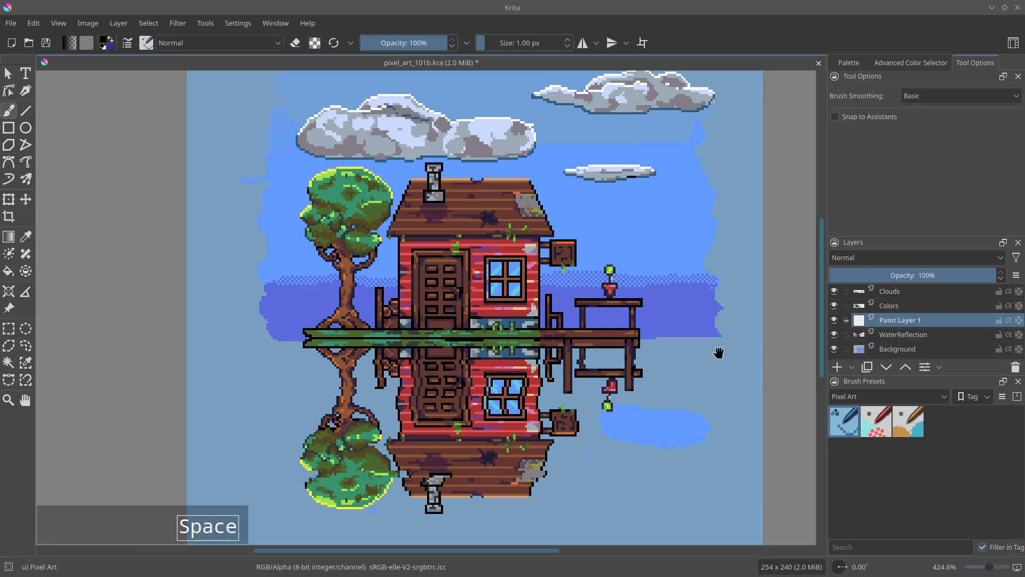
- On a new layer above WaterReflection, select a wide rectangle covering the whole reflection below the waterline
left_click_drag(716, 352, 686, 291)
key("ctrl+r")
left_click_drag(212, 278, 769, 451)
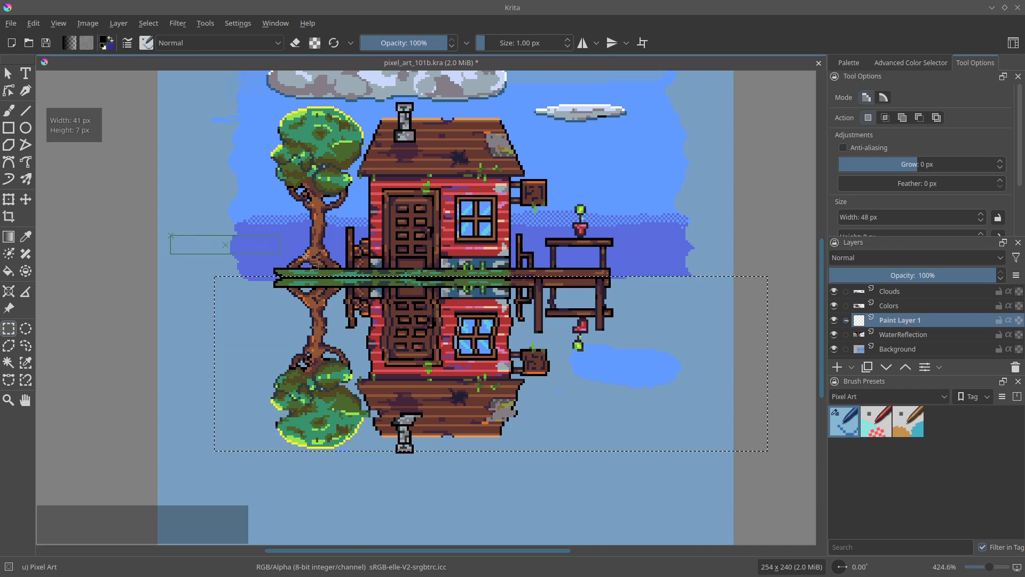
left_click_drag(377, 262, 792, 280)
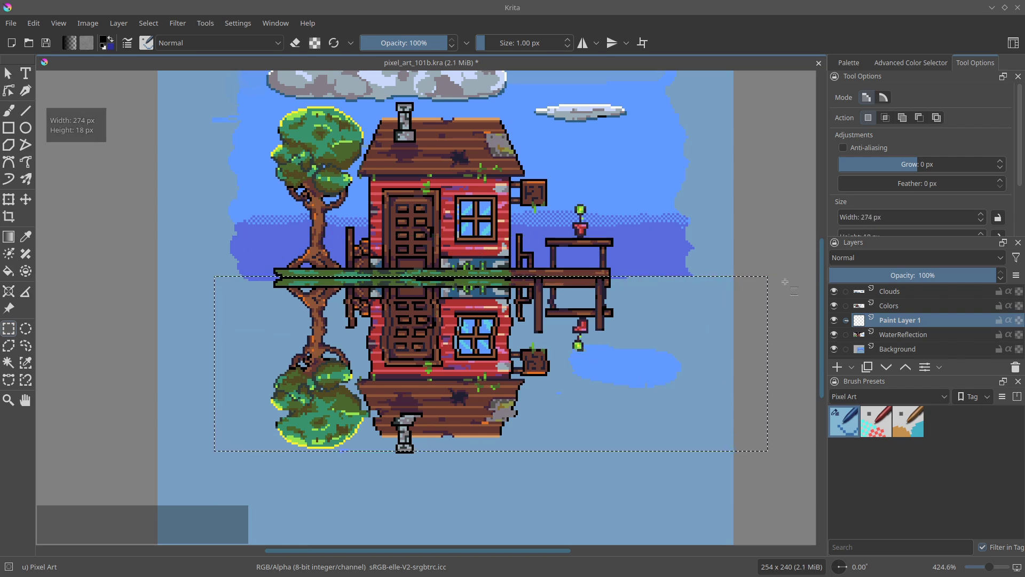
mouse_move(645, 277)
left_mouse_down()
mouse_move(639, 290)
mouse_move(632, 266)
mouse_move(621, 272)
mouse_move(659, 270)
mouse_move(636, 261)
left_mouse_up()
mouse_move(636, 260)
left_mouse_down()
mouse_move(597, 297)
mouse_move(664, 269)
left_mouse_up()
- Paint the selected water area solid Deep koamaru with a large brush
key("b")
left_click(849, 63)
left_click(1001, 117)
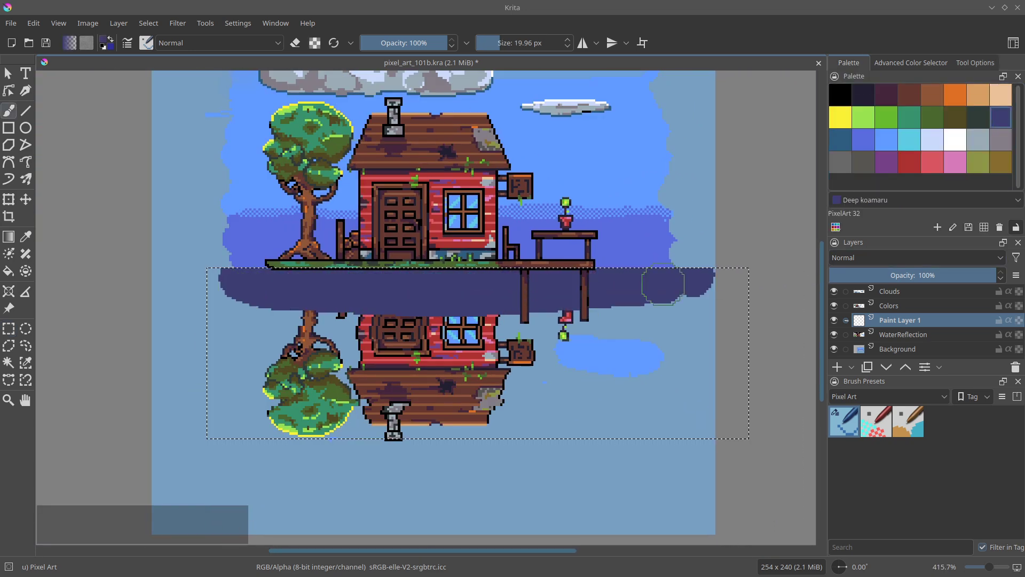
left_click(839, 306)
left_click(839, 306)
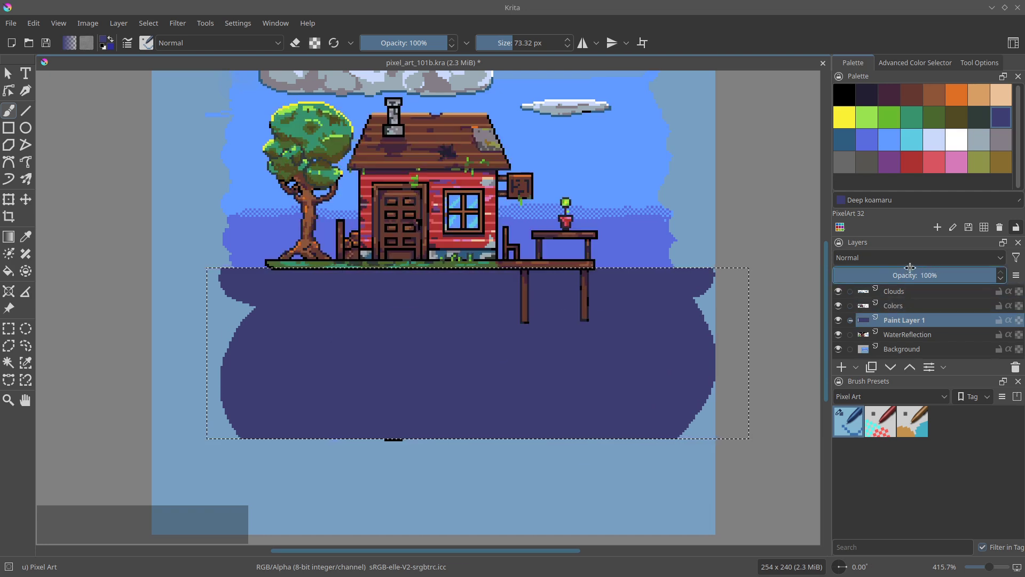
- Set the dark water layer's blending mode to Multiply, lower its opacity, and clear the selection
left_click(885, 257)
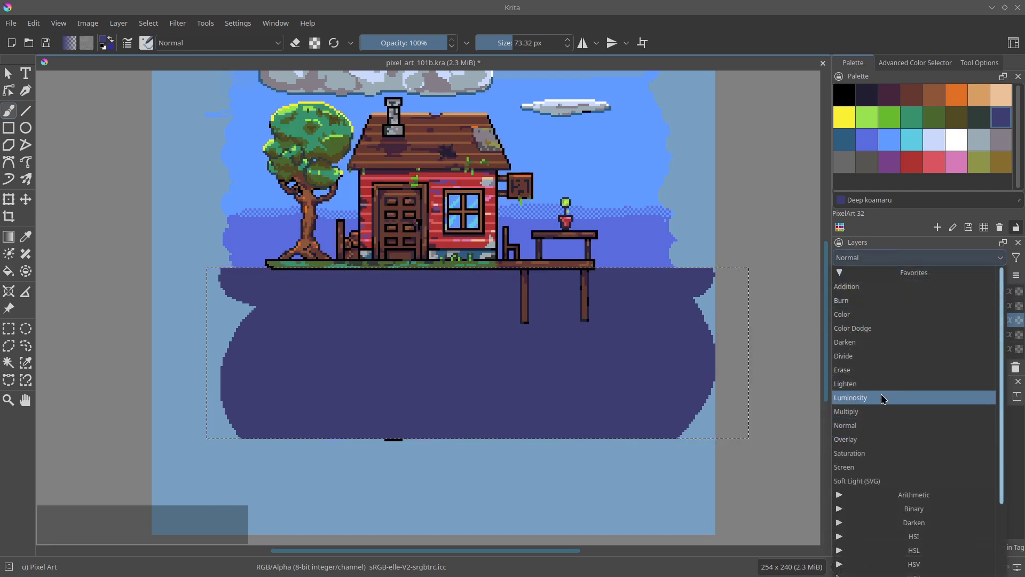
left_click(879, 411)
left_click(928, 275)
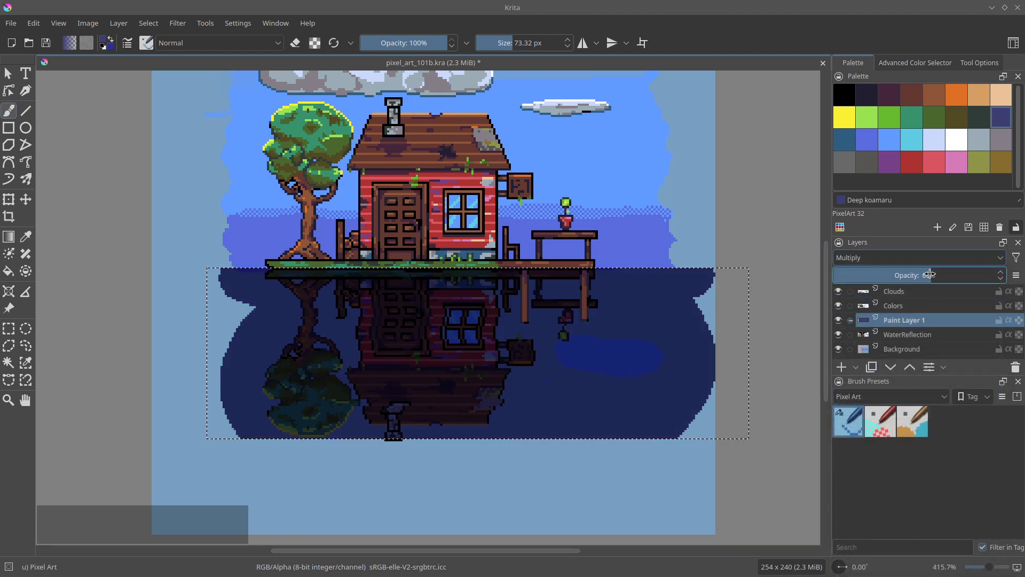
left_click_drag(939, 274, 944, 274)
key("ctrl+shift+a")
- Nudge the house scene and reflection layers to adjust how they meet at the waterline
left_click(882, 306)
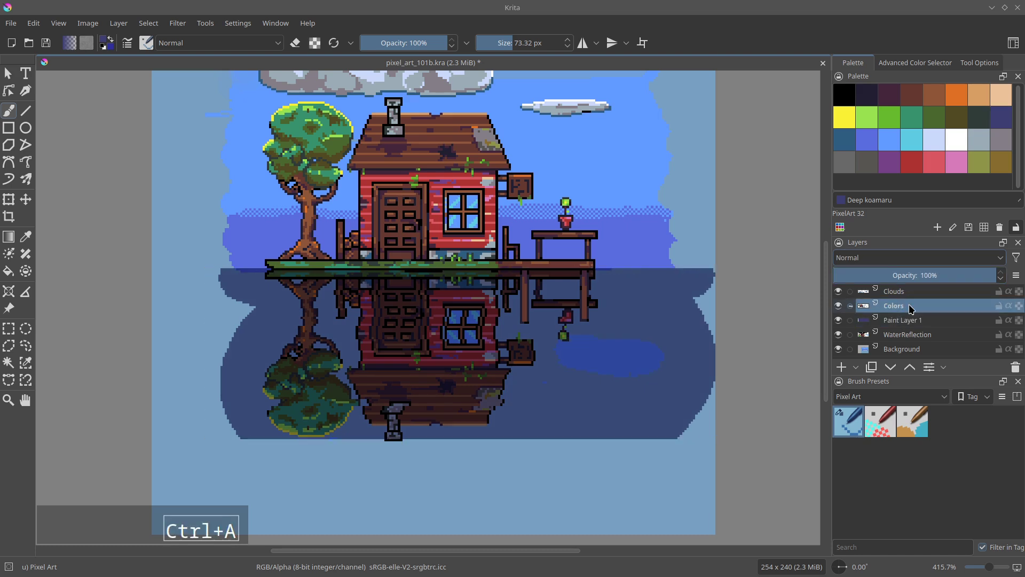
key("t")
key("ctrl+z")
key("b")
key("r")
key("t")
key("r")
left_click(617, 320)
key("t")
left_click(909, 335, "shift")
left_click_drag(672, 331, 638, 323)
key("b")
key("t")
left_click(519, 317)
- Erase the dock's support posts below the waterline on the Colors layer
key("b")
key("e")
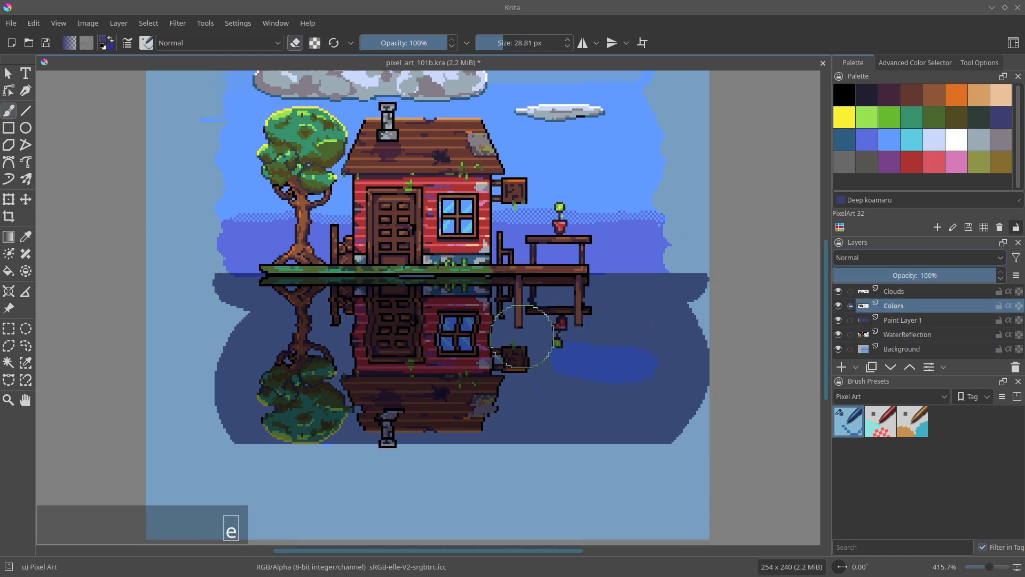
key("e")
- Hide the upper layers and extend the blue band on the Background layer down to the waterline
left_click(903, 320)
left_click_drag(839, 292, 838, 334)
left_click(902, 349)
left_click(601, 338, "ctrl")
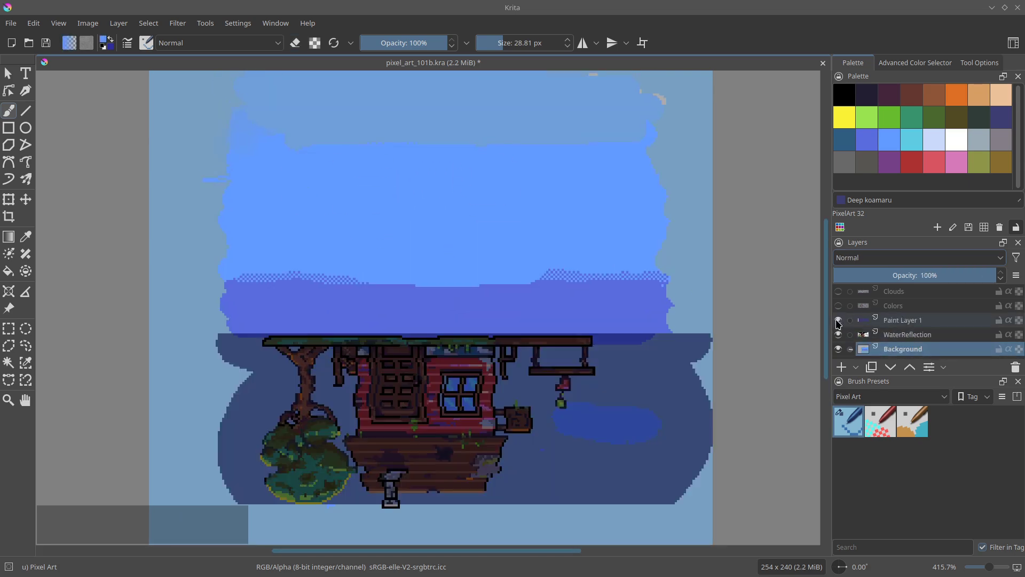
- Redraw the black outline along the dock's underside on the Colors layer with the 1 px brush
key("ctrl+1")
key("ctrl+space")
key("q")
left_click_drag(395, 322, 594, 322)
key("b")
scroll(582, 304, "down", 3)
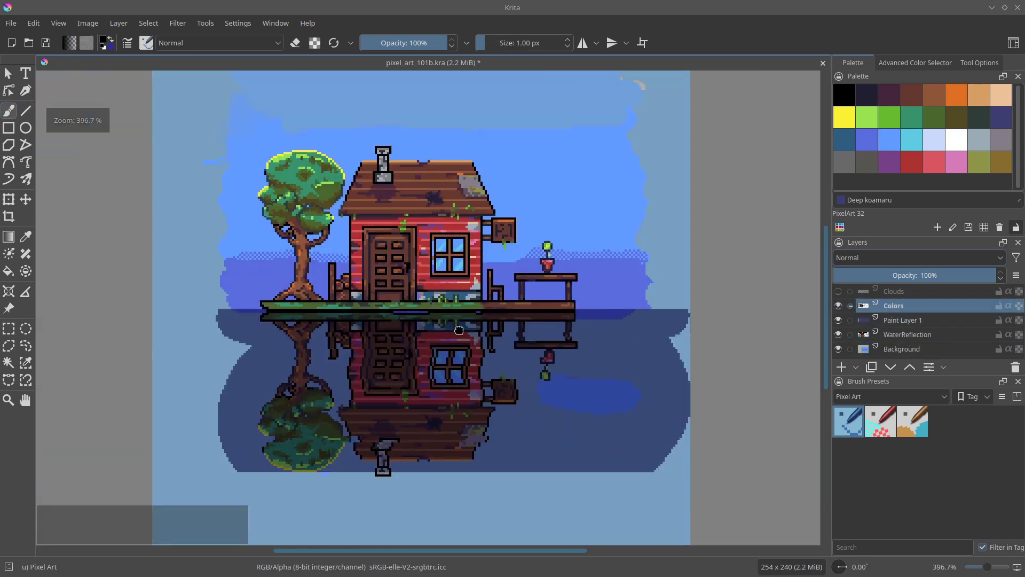
- Select the dock with its table and potted flower and raise them slightly above the water
scroll(440, 312, "up", 1)
scroll(572, 312, "up", 2)
key("ctrl+r")
left_click_drag(561, 197, 605, 248)
key("t")
left_click_drag(643, 197, 477, 312)
left_click_drag(576, 299, 577, 292)
key("ctrl+shift+a")
key("ctrl+r")
key("ctrl+z")
- Shift the reflected dock and table slightly down to match, and touch up the dock's lower edge
key("t")
left_click_drag(560, 327, 561, 334)
scroll(523, 323, "up", 2)
left_click_drag(464, 302, 652, 301)
left_click_drag(644, 305, 644, 320)
scroll(464, 305, "down", 3)
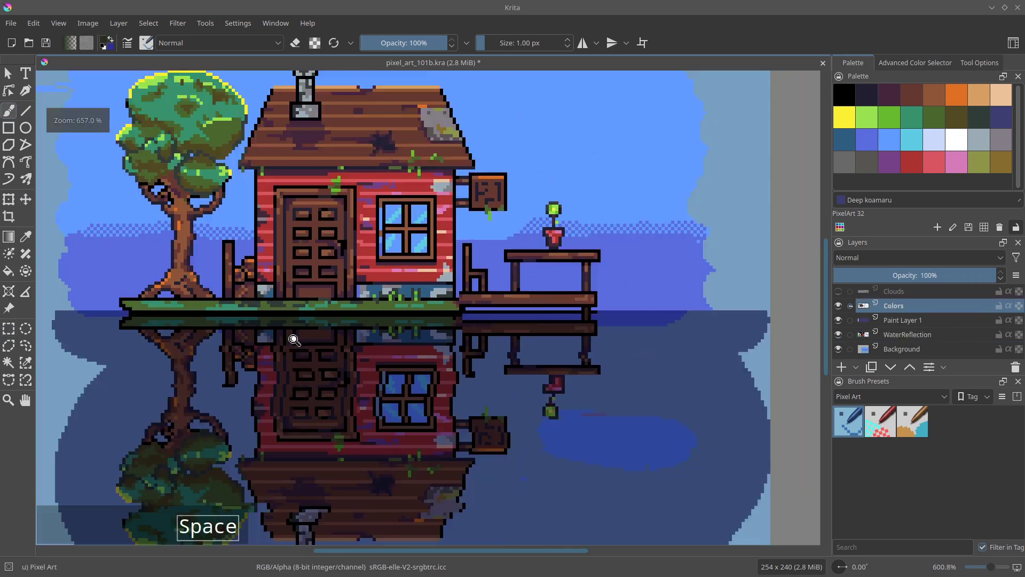
- Save the file, and draw a thin Cornflower line along the waterline right of the dock on a new layer
key("ctrl+s")
left_click(845, 366)
left_click(889, 140)
left_click_drag(558, 311, 692, 311)
scroll(646, 314, "up", 2)
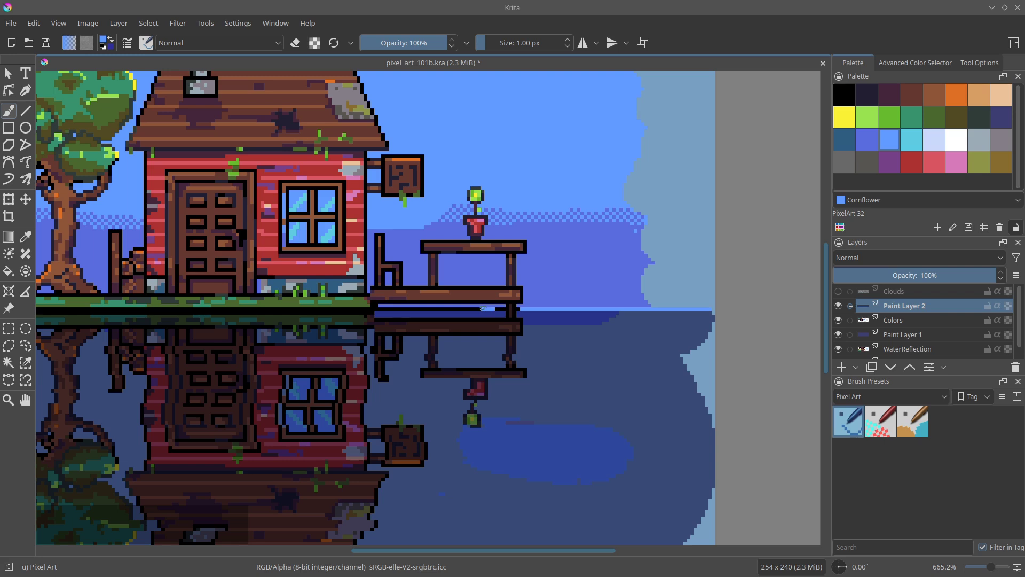
- Draw short Cornflower ripple lines with the 1 px brush along the waterline and across the dock's and house's reflections
key("ctrl+z")
left_click_drag(383, 313, 405, 313)
key("space")
left_click_drag(396, 331, 472, 326)
left_click_drag(439, 357, 468, 356)
left_click_drag(581, 356, 614, 357)
key("space")
left_click_drag(527, 382, 562, 343)
left_click_drag(351, 307, 379, 306)
left_click_drag(262, 293, 338, 309)
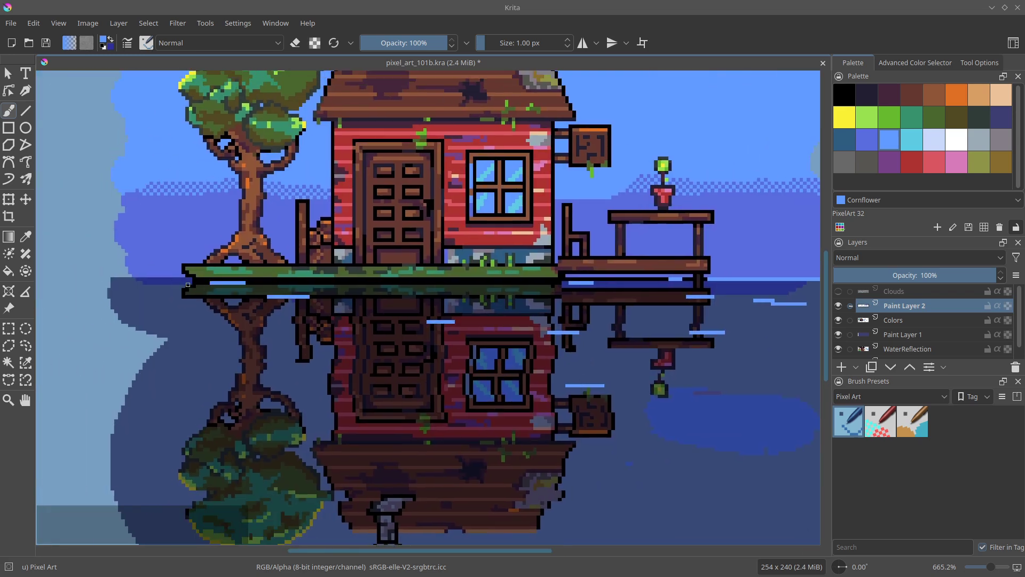
- Undo the last ripple and draw more short Cornflower lines on the water around the tree's reflection
key("ctrl+z")
left_click_drag(197, 336, 247, 336)
mouse_move(305, 382)
left_mouse_down()
mouse_move(253, 345)
mouse_move(272, 349)
left_mouse_up()
left_click_drag(337, 246, 365, 246)
left_click_drag(310, 246, 300, 269)
- Choose White as the colour, show the Clouds layer and move the clouds slightly up
left_click(956, 139)
scroll(631, 236, "down", 3)
left_click(839, 291)
left_click_drag(560, 267, 543, 308)
key("r")
key("t")
left_click_drag(454, 200, 454, 195)
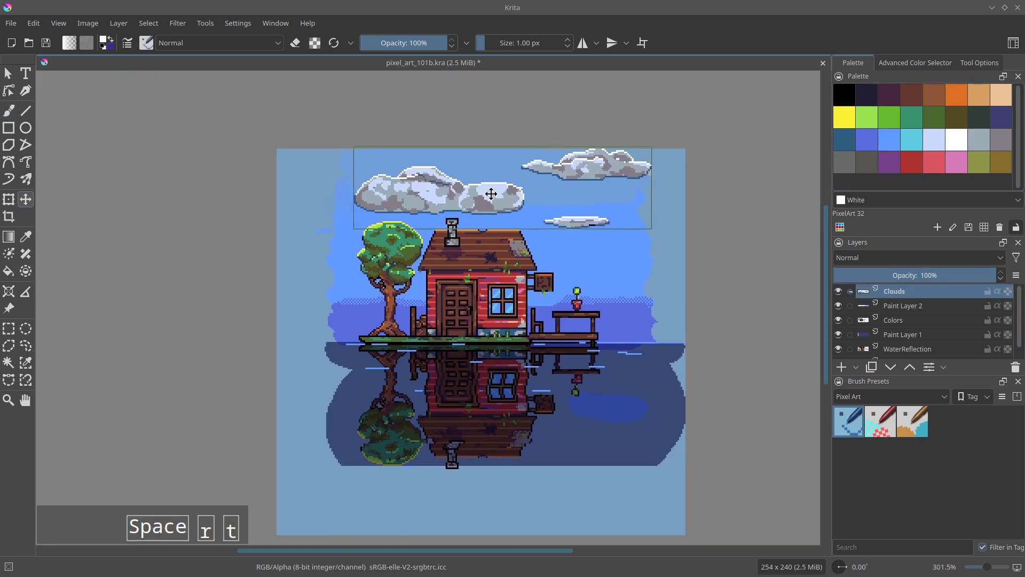
- Set Paint Layer 1 to 55% opacity and crop the canvas around the scene to 222 x 161 px
left_click(903, 334)
left_click_drag(950, 275, 930, 275)
left_click_drag(356, 158, 691, 435)
left_click_drag(349, 291, 324, 291)
left_click_drag(505, 149, 507, 167)
left_click_drag(505, 436, 507, 428)
key("KP_Enter")
key("b")
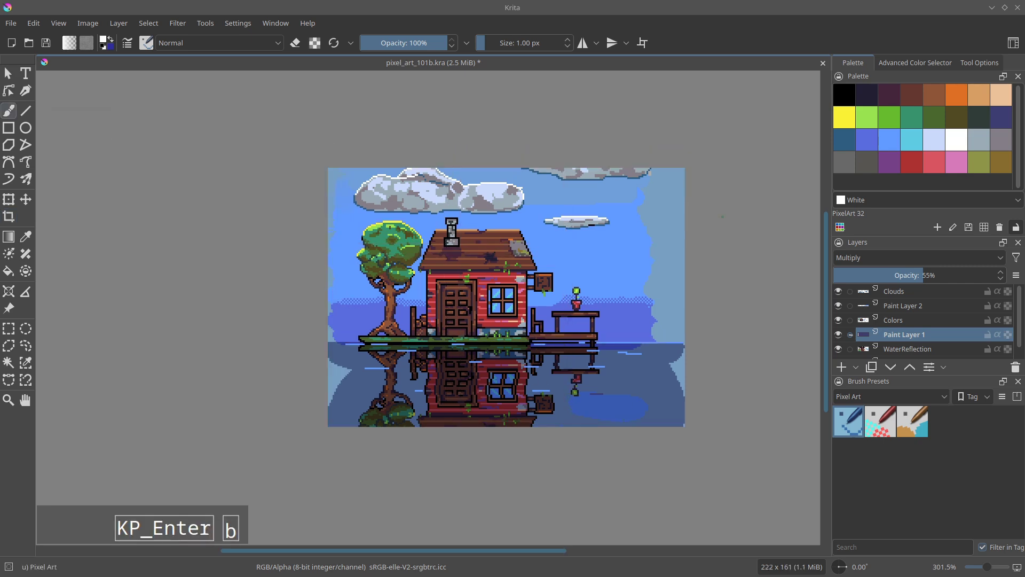
- Extend the sky and violet horizon to the canvas edges on the Background layer using sampled colours and a 6.66 px brush
left_click(639, 251)
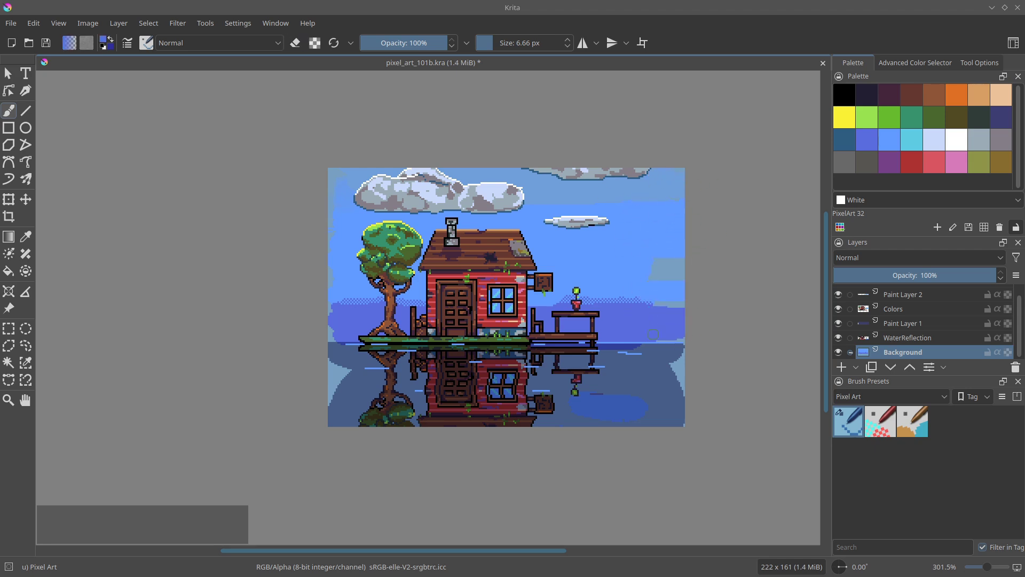
left_click(653, 293, "ctrl")
left_click_drag(645, 303, 684, 306)
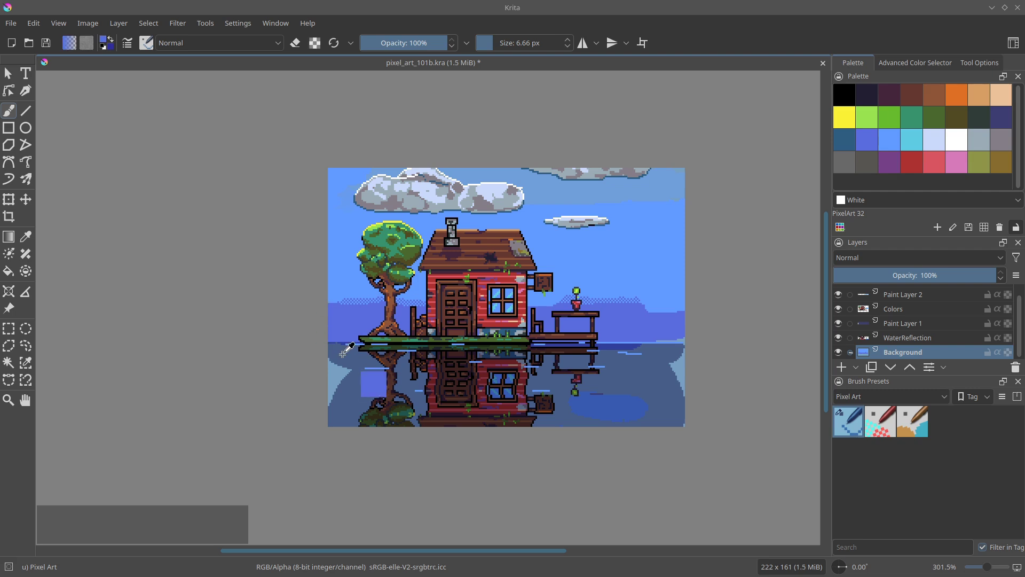
- Switch Paint Layer 1 to Normal blending at a higher opacity and paint over the uncovered gaps at the water's edges
left_click(910, 312)
left_click(909, 323)
left_click(839, 324)
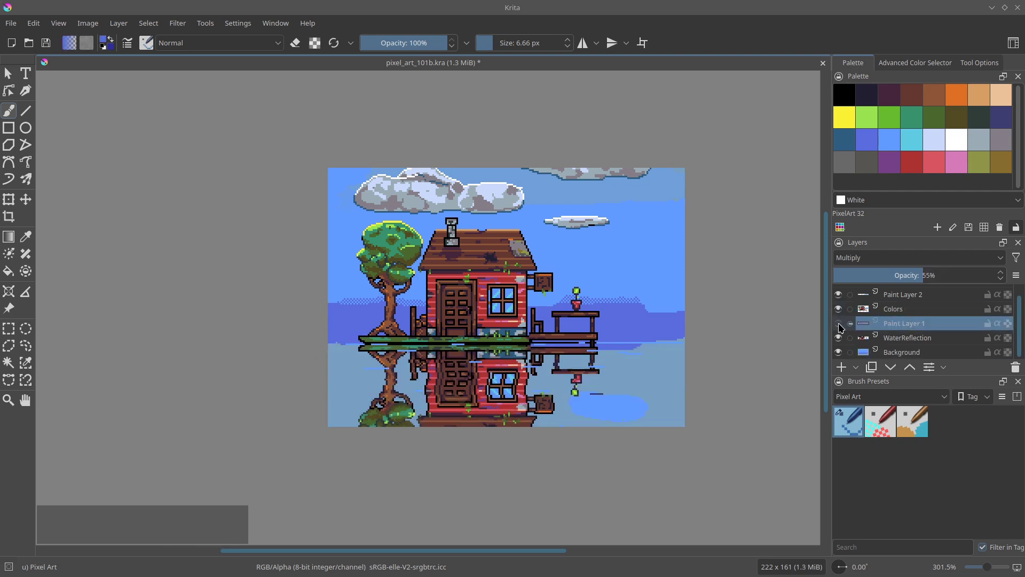
left_click(839, 324)
left_click_drag(937, 275, 974, 271)
left_click(940, 258)
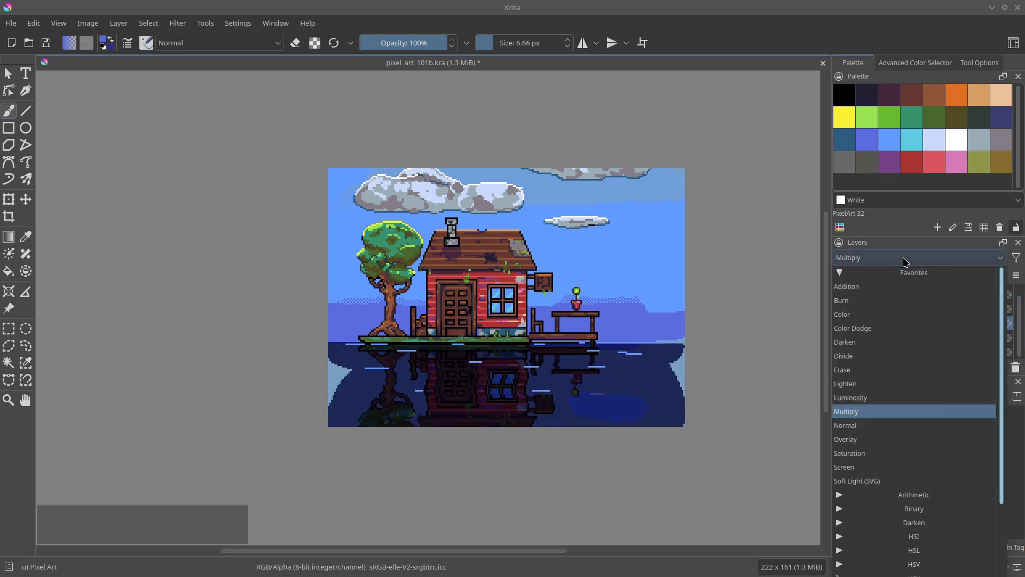
left_click(858, 423)
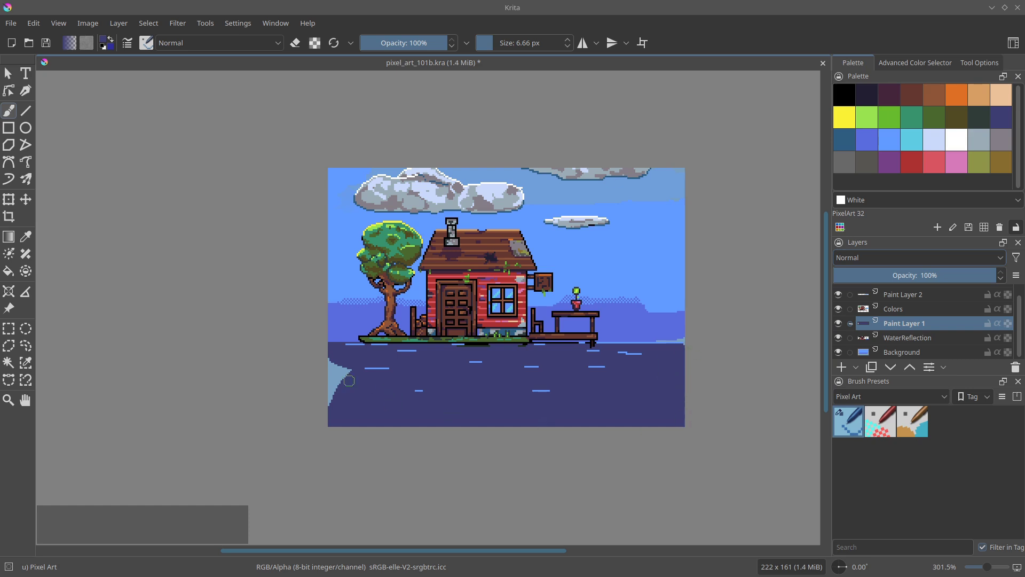
- Return Paint Layer 1 to Multiply blending and set its opacity to 53%
left_click(887, 258)
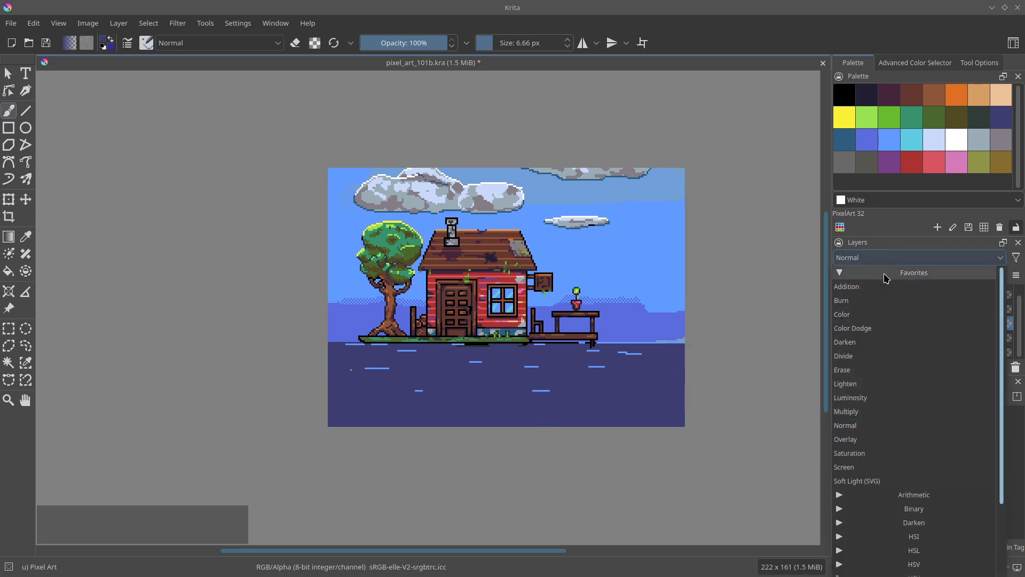
left_click(876, 368)
left_click(896, 259)
left_click(854, 413)
left_click(903, 275)
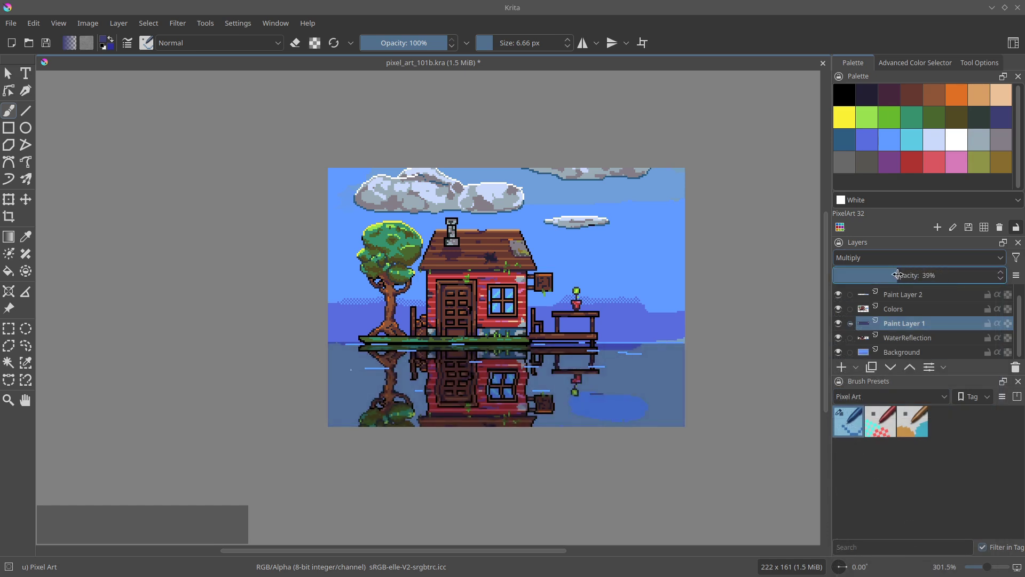
left_click_drag(902, 275, 919, 275)
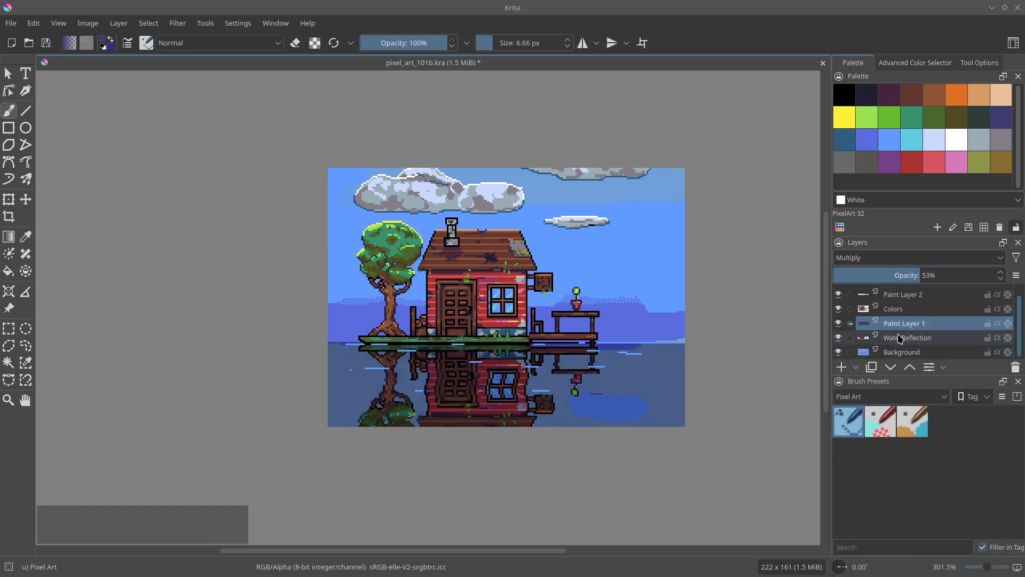
- Duplicate Paint Layer 1 at 66% opacity, and remove the copy's lower part and horizontal streaks to leave ragged dark bands near the waterline
key("ctrl+j")
left_click(941, 275)
left_click(8, 328)
left_click_drag(312, 443, 747, 370)
key("Delete")
key("b")
key("ctrl+shift+a")
key("e")
mouse_move(444, 372)
left_mouse_down()
mouse_move(332, 358)
mouse_move(671, 364)
left_mouse_up()
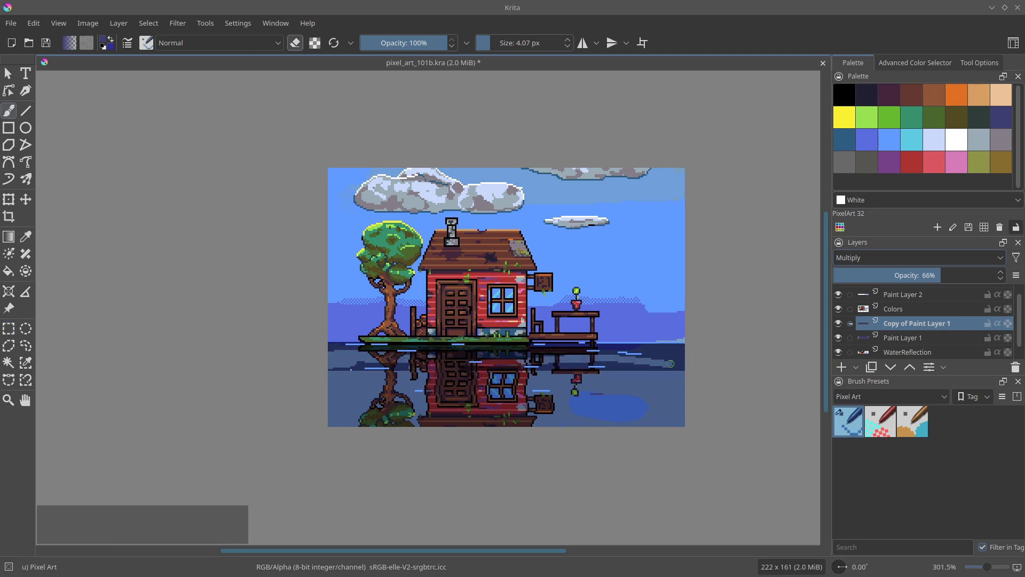
- Sample the waterline's blue and extend the highlight line past the dock's left end on the Colors layer with the 1 px brush
left_click(617, 367, "ctrl")
left_click(908, 309)
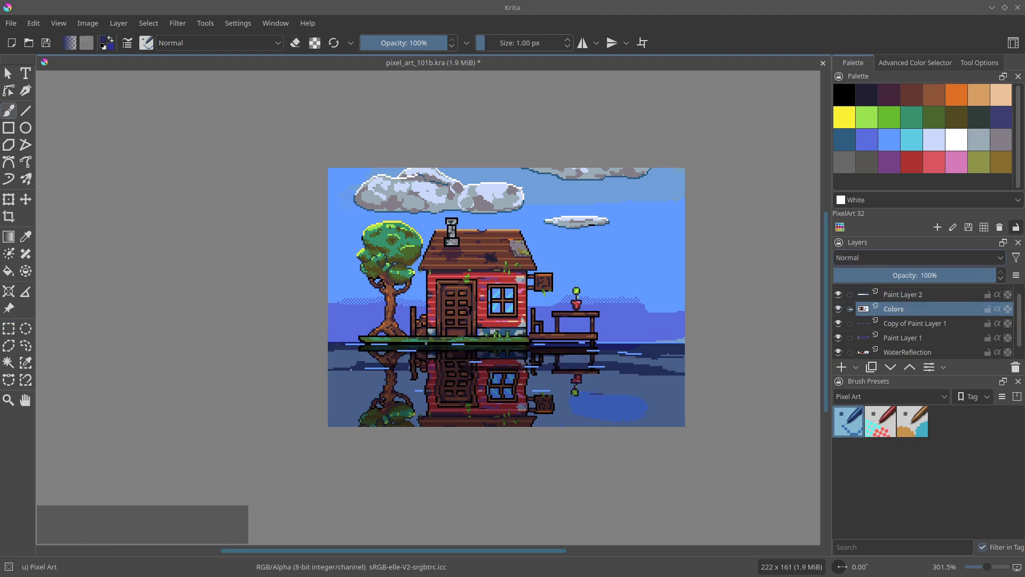
left_click(610, 343, "ctrl")
key("ctrl+space")
key("b")
left_click_drag(378, 336, 401, 338)
left_click(407, 338, "ctrl")
mouse_move(395, 340)
left_mouse_down()
mouse_move(388, 390)
mouse_move(340, 370)
left_mouse_up()
- Add light blue ripple patches in the lower water beside the tree's reflection and save the file
left_click(477, 407, "ctrl")
key("f")
left_click(403, 412)
key("b")
key("ctrl+space")
key("ctrl+s")
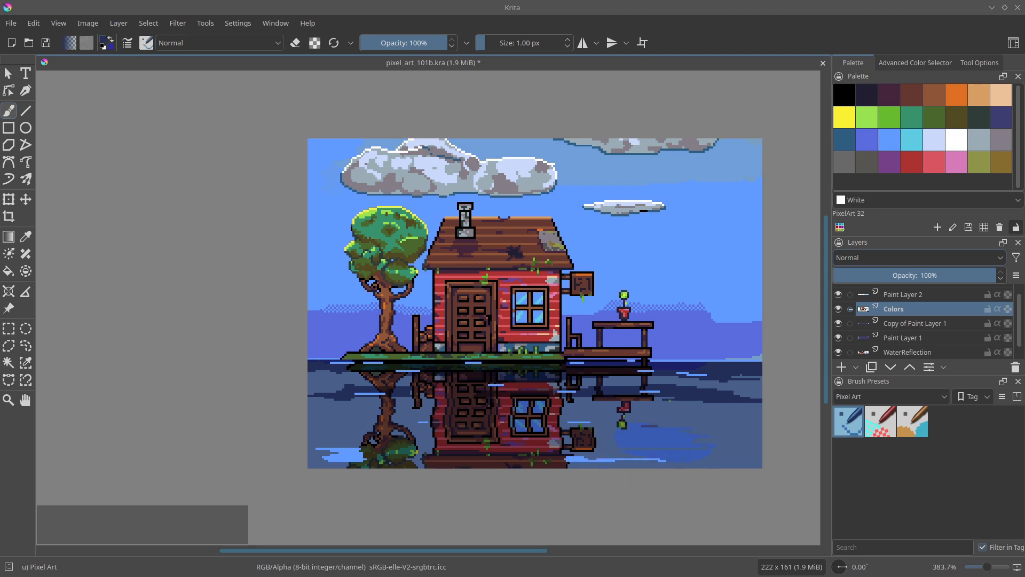
left_click_drag(695, 400, 667, 402)
left_click_drag(605, 264, 593, 285)
key("ctrl+s")
- Lighten the Clouds layer to a soft blue-white with an HSV/HSL adjustment and soften the clouds using the Pixel Art Dithering brush
scroll(996, 300, "up", 1)
left_click(919, 292)
key("ctrl+u")
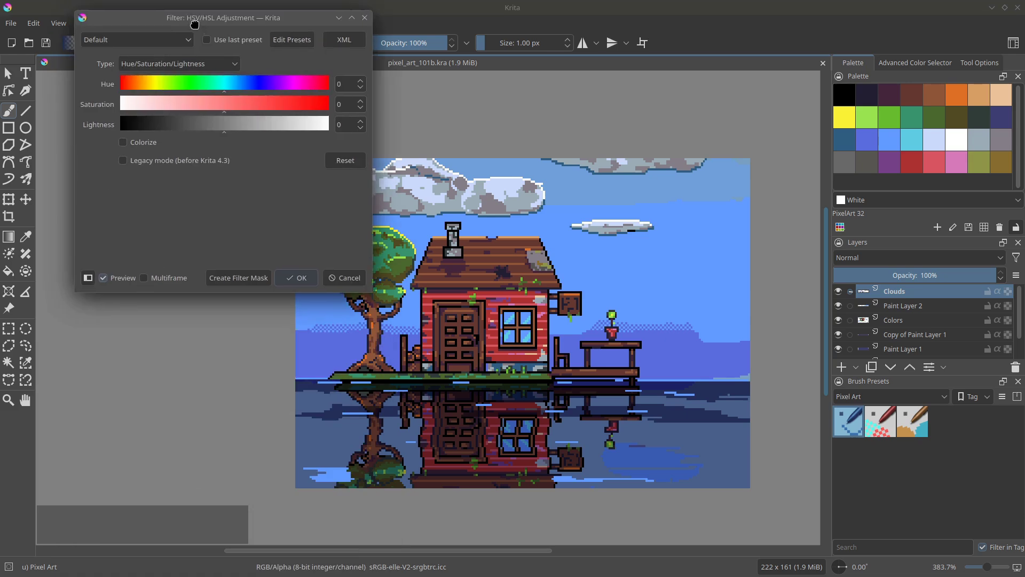
left_click_drag(181, 62, 158, 110)
left_click_drag(185, 222, 232, 217)
left_click(84, 227)
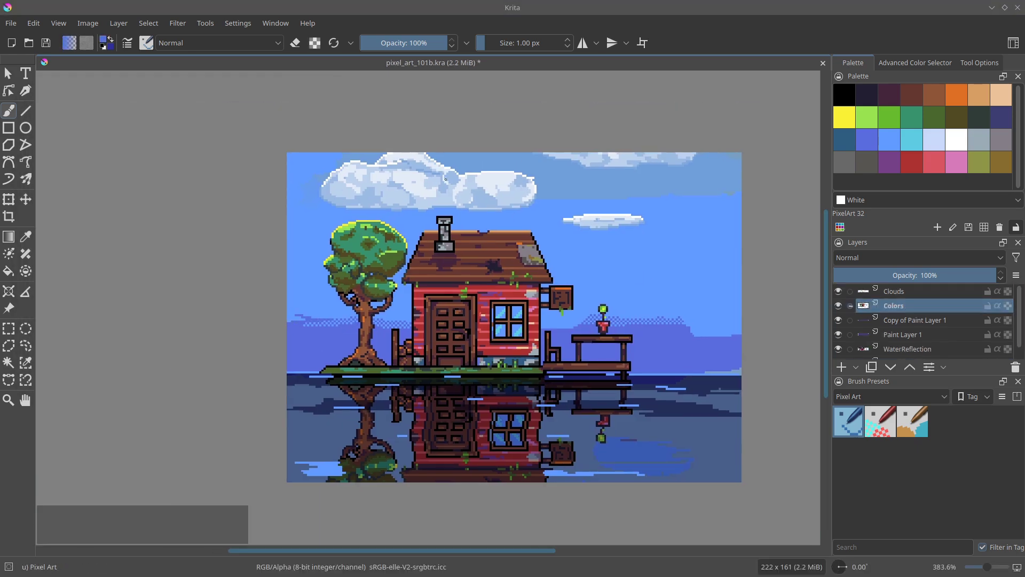
left_click(880, 421)
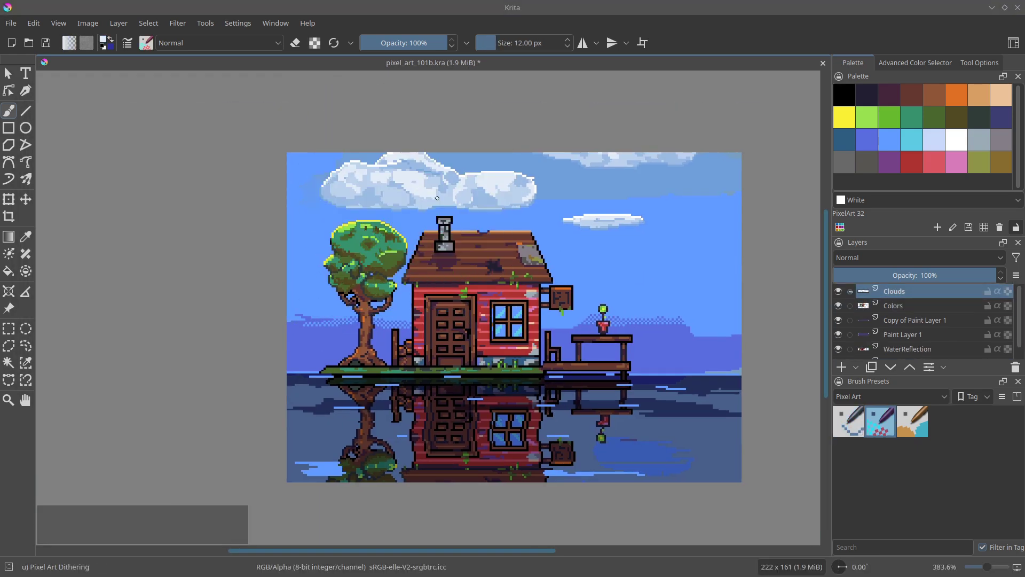
- Merge Copy of Paint Layer 1 into Paint Layer 1 and set the merged layer's opacity to 79%
left_click(893, 306)
right_click(908, 321)
left_click(908, 331)
key("ctrl+e")
left_click_drag(942, 275, 963, 276)
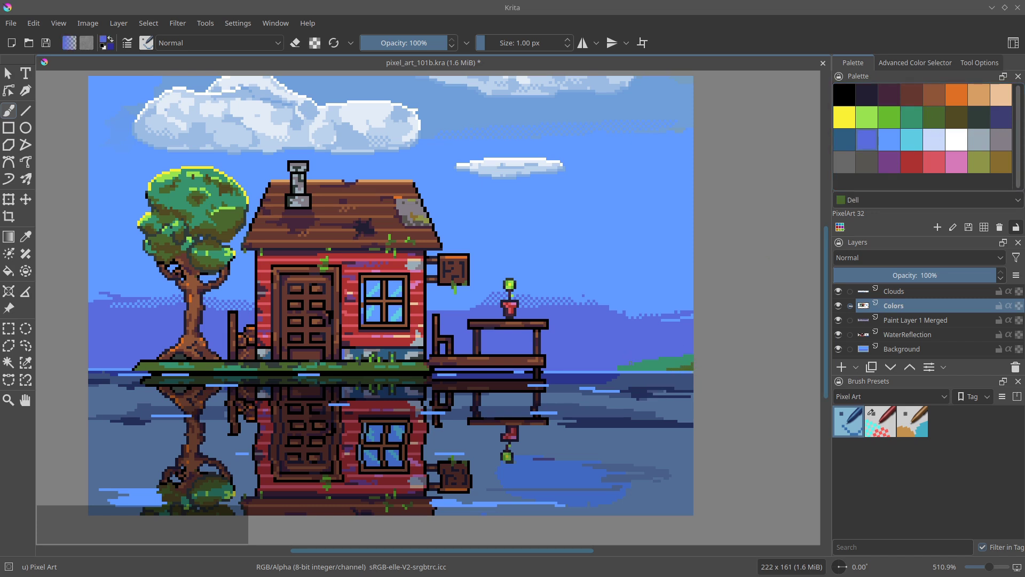
- Add Light steel blue highlights on the waterline right of the dock and on the ripples beside the tree's reflection
left_click(597, 384, "ctrl")
left_click(518, 372, "ctrl")
key("space")
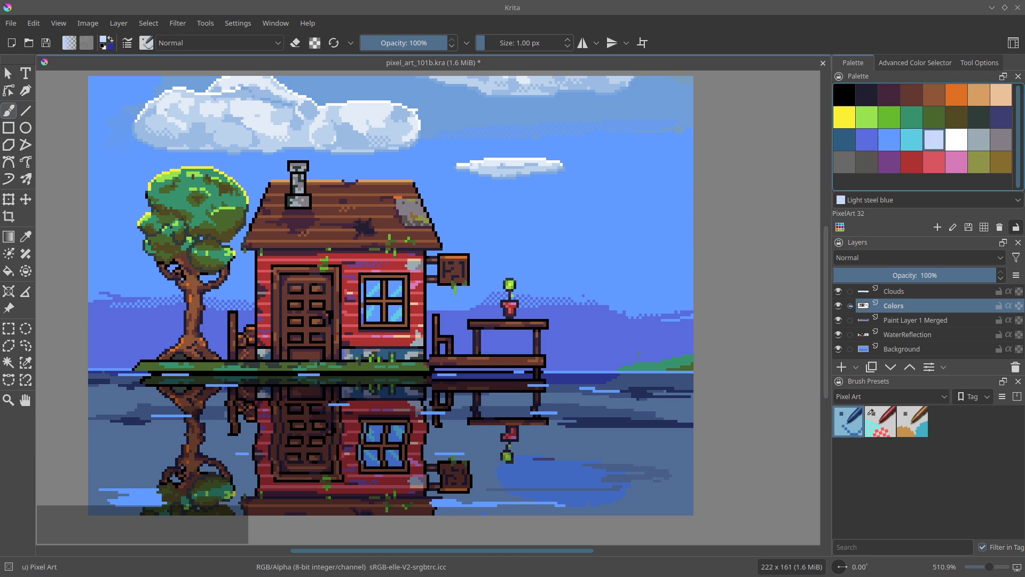
left_click_drag(552, 349, 553, 340)
left_click_drag(608, 374, 597, 374)
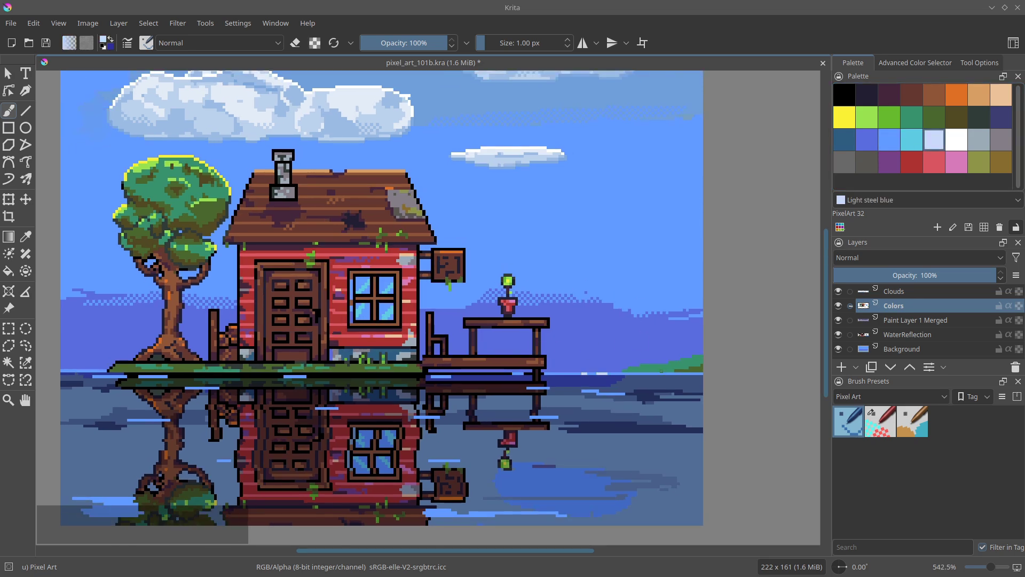
left_click_drag(151, 496, 376, 449)
left_click_drag(360, 450, 306, 454)
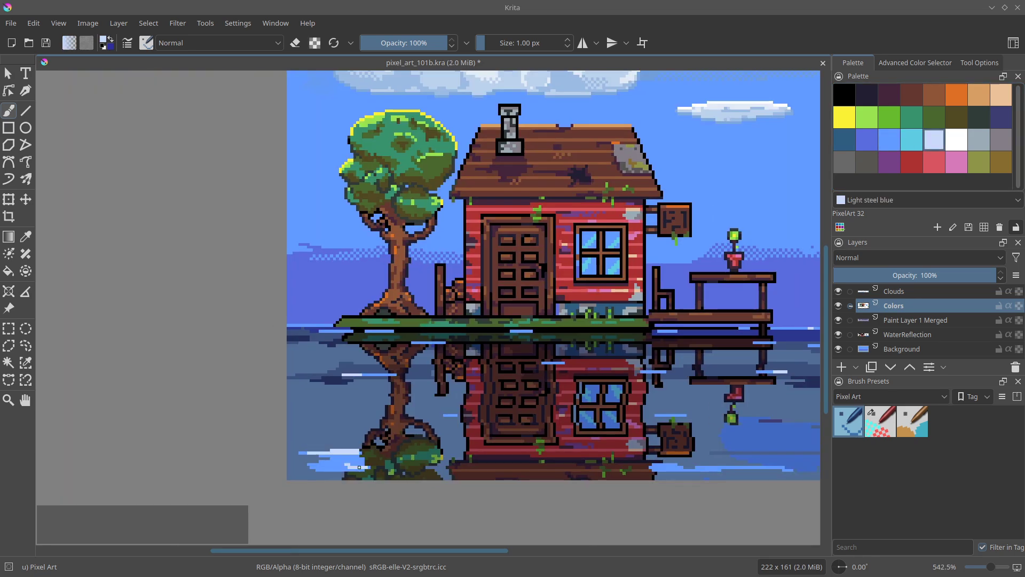
- Draw Light steel blue streaks across the house's reflection near the door, window and hanging sign
left_click_drag(481, 406, 359, 408)
left_click_drag(505, 438, 591, 446)
left_click_drag(576, 393, 576, 435)
left_click_drag(469, 341, 469, 245)
mouse_move(388, 352)
left_mouse_down()
mouse_move(458, 353)
mouse_move(308, 361)
left_mouse_up()
- Sample a dark blue and draw short dashes along the waterline right of the dock
left_click(599, 352, "ctrl")
left_click_drag(607, 356, 592, 357)
left_click_drag(577, 356, 539, 355)
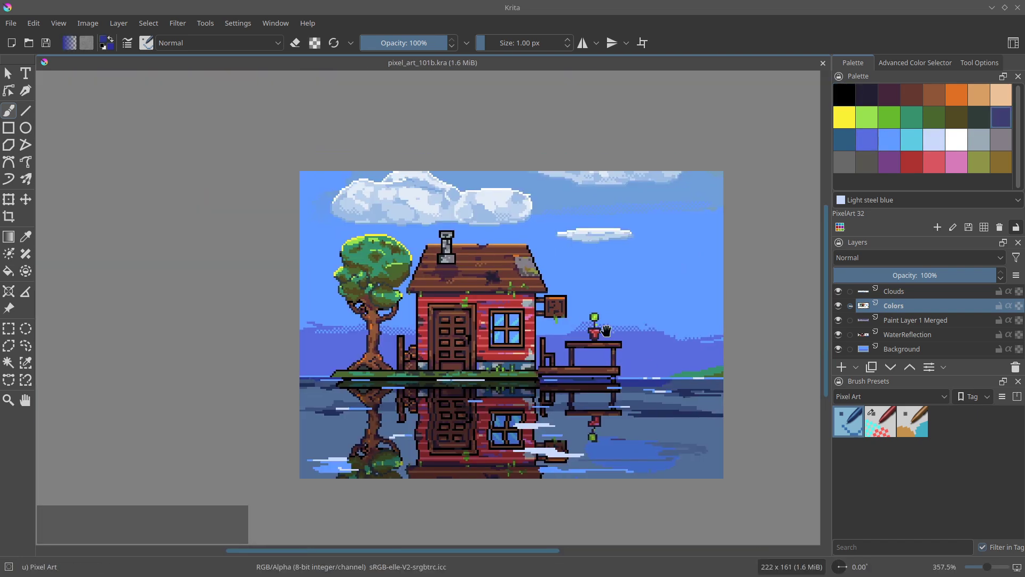
scroll(542, 220, "up", 3)
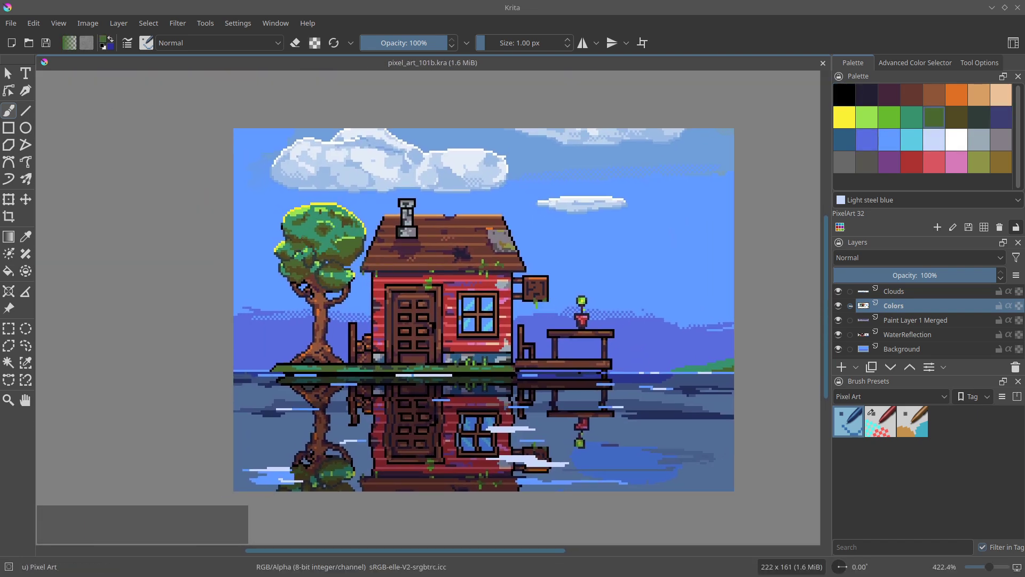
- On the Clouds layer, paint a muted blue band in the sky right of the house and light streaks in the lower-left water
left_click(894, 292)
left_click(554, 169)
key("ctrl+shift+a")
key("b")
left_click_drag(238, 466, 289, 456)
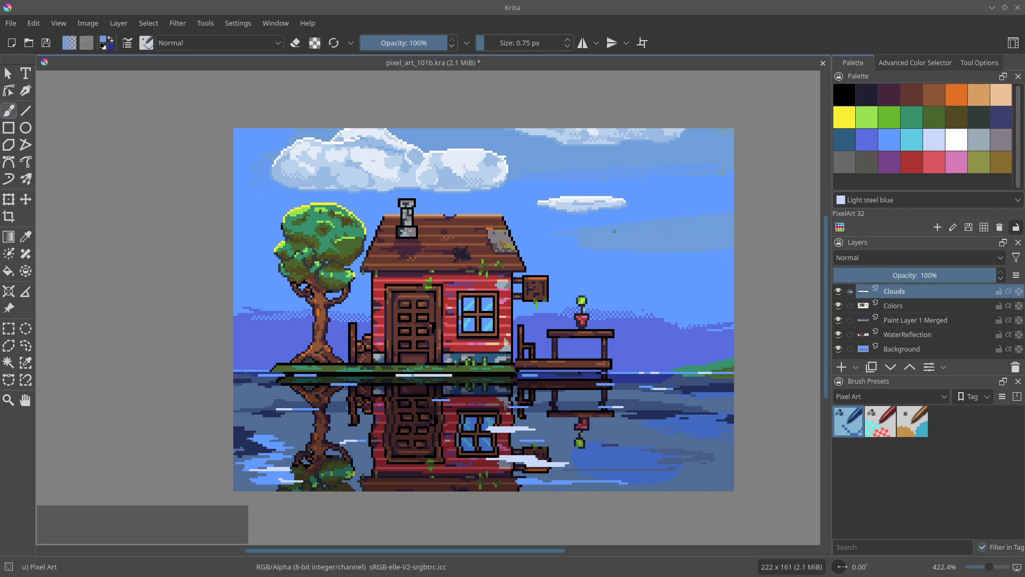
scroll(407, 181, "up", 2)
key("ctrl+z")
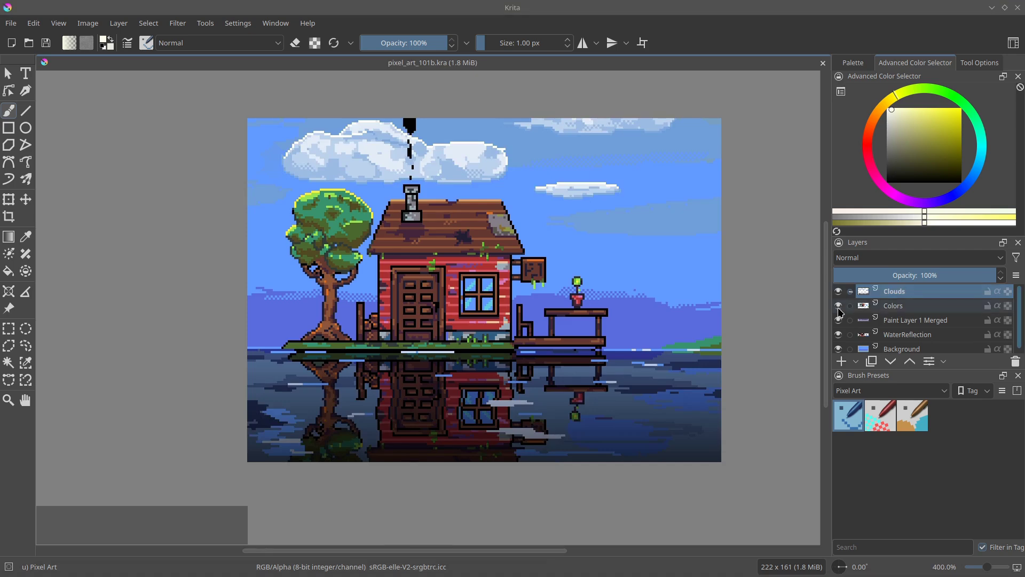
- Shift the water shading on Paint Layer 1 Merged towards teal with an HSV/HSL adjustment
key("Page_Down")
key("Page_Down")
key("ctrl+u")
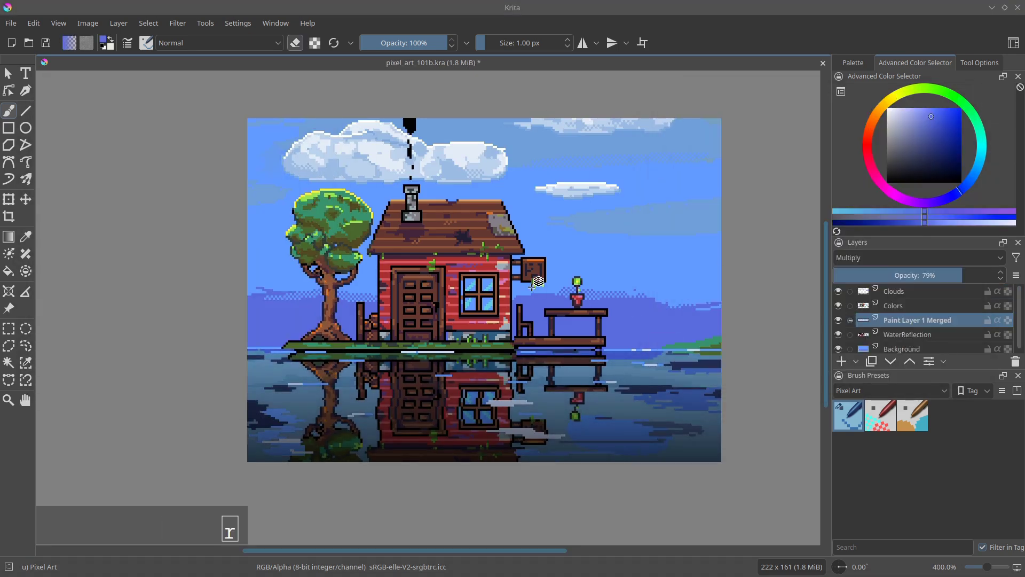
- Repaint the dithered horizon edge right of the house on the Background layer with sampled sky and horizon colours
key("Page_Down")
key("Page_Down")
left_click_drag(713, 308, 590, 299)
left_click(633, 294, "ctrl")
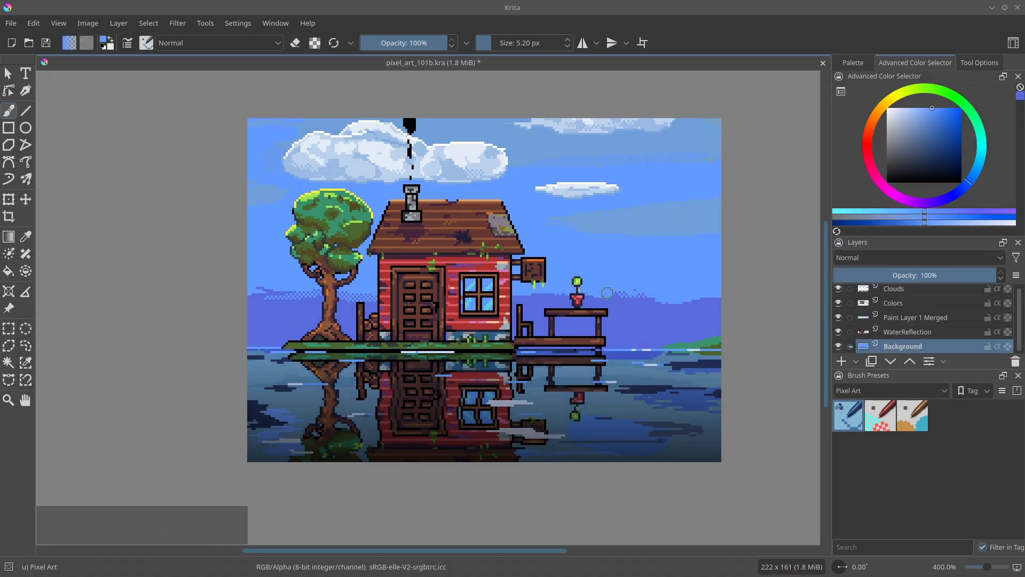
- Erase the stray blue patches in the sky above the potted flower on the Colors layer
key("e")
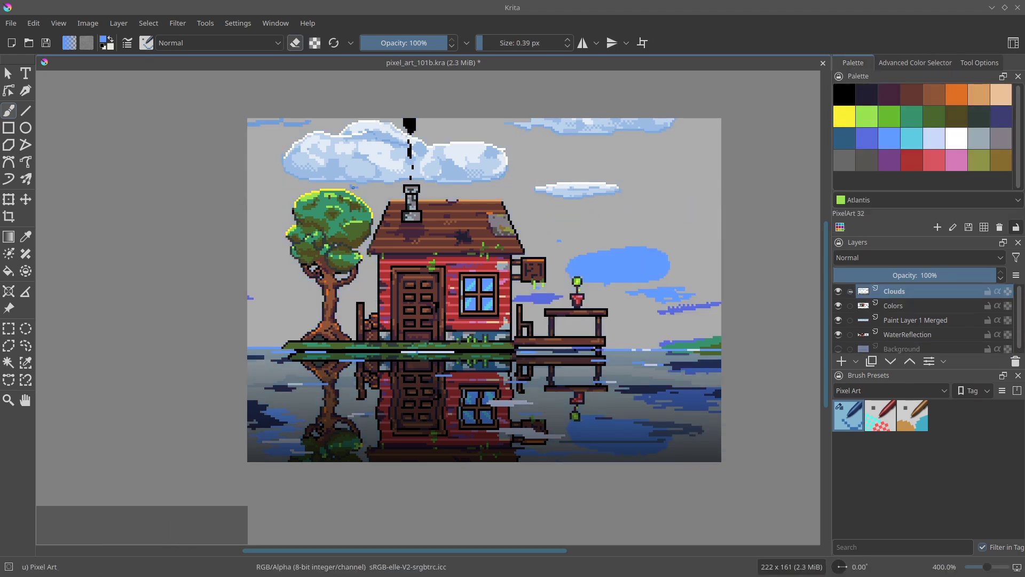
key("e")
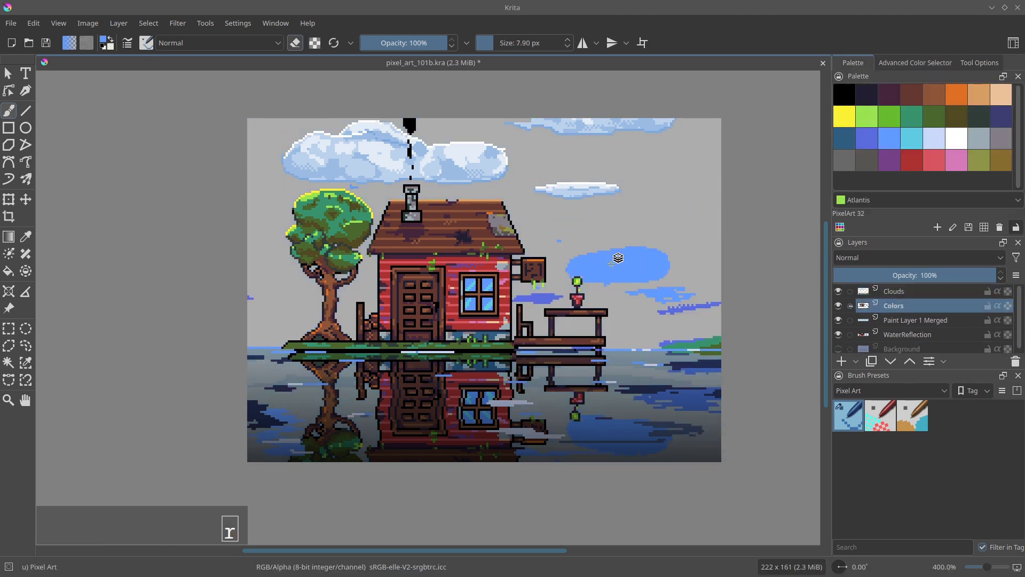
key("ctrl+z")
left_click_drag(593, 243, 616, 250)
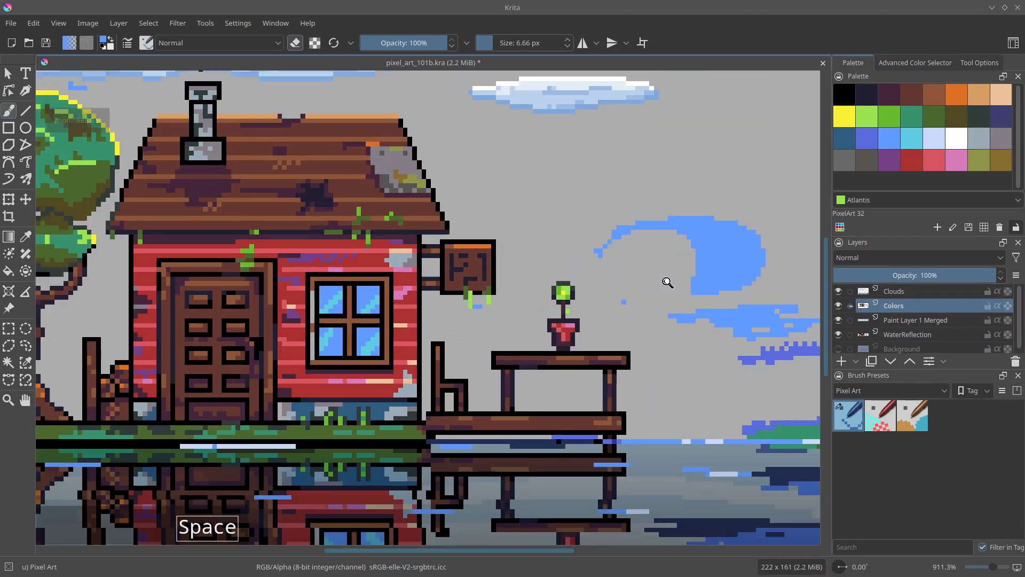
left_click_drag(668, 284, 319, 318)
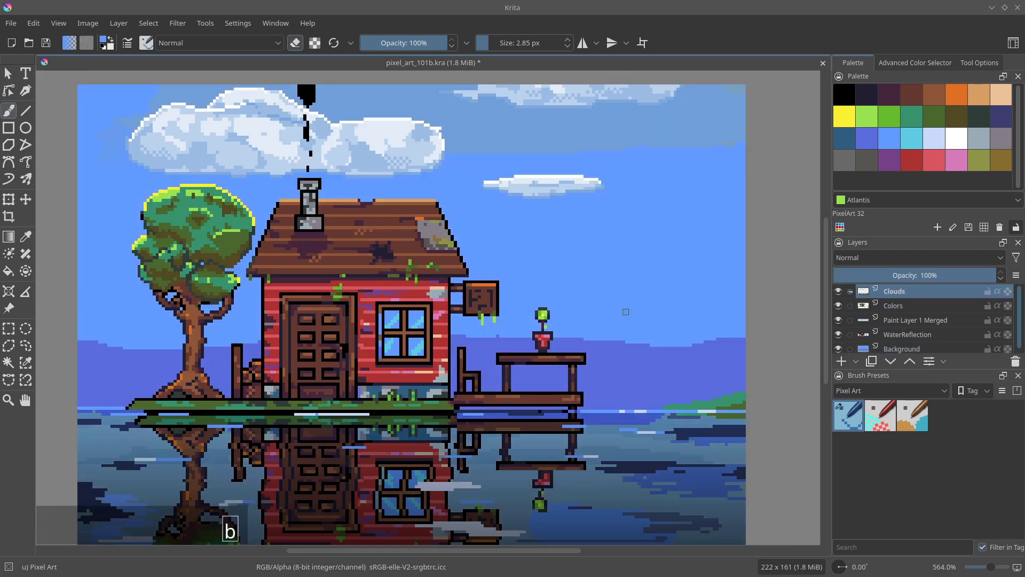
- Recolour the lower sky on the Background layer with Light steel blue
left_click(903, 348)
left_click(935, 138)
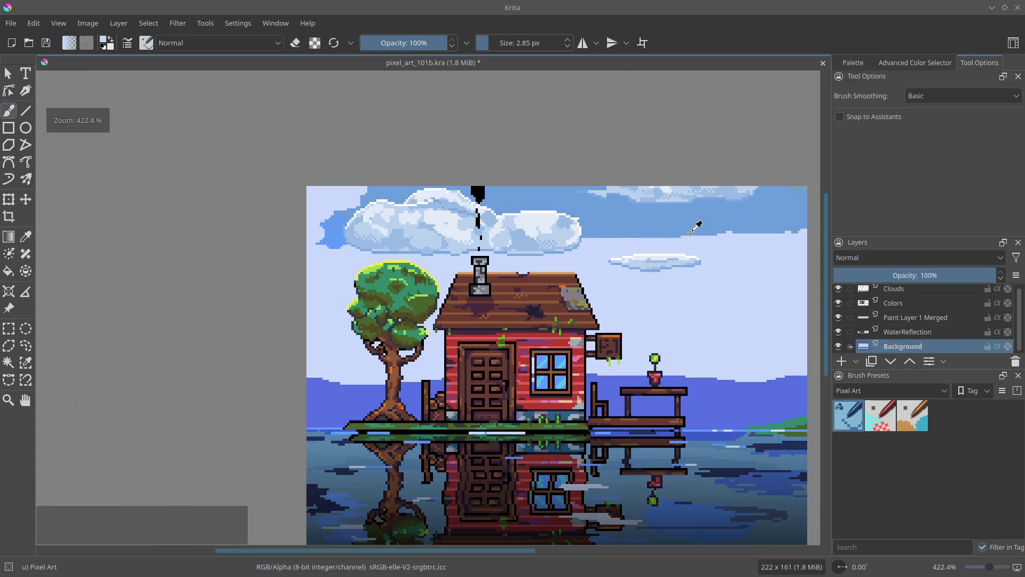
key("ctrl+z")
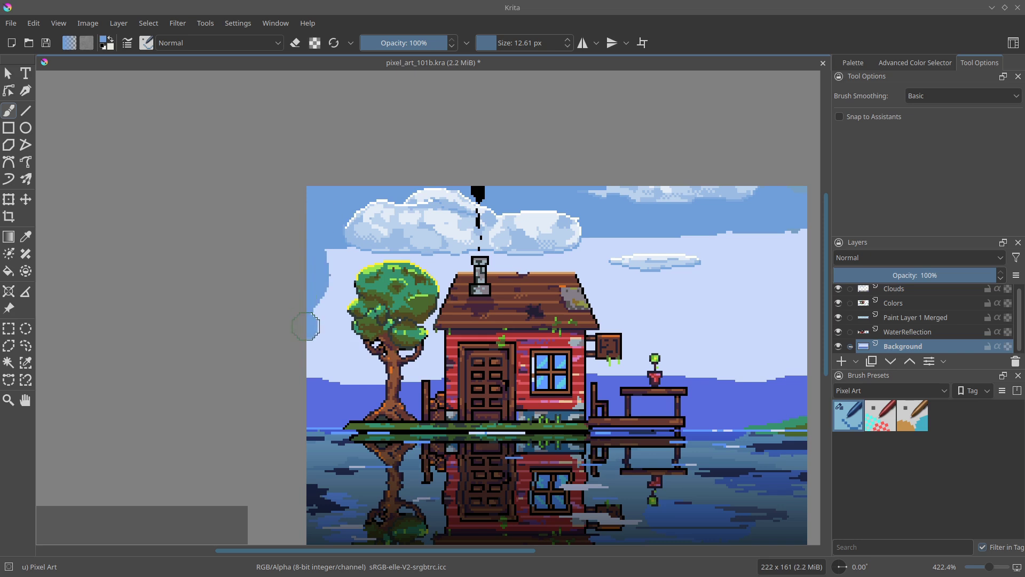
- Even out the boundary between the blue upper sky and the pale lower sky at both canvas edges using sampled colours
left_click_drag(346, 313, 320, 256)
left_click(343, 362, "ctrl")
left_click_drag(796, 232, 728, 229)
left_click(746, 227, "ctrl")
- Paint pale violet distant hills along the horizon on both sides of the house
left_click(401, 43)
left_click_drag(732, 378, 748, 379)
left_click(745, 376, "ctrl")
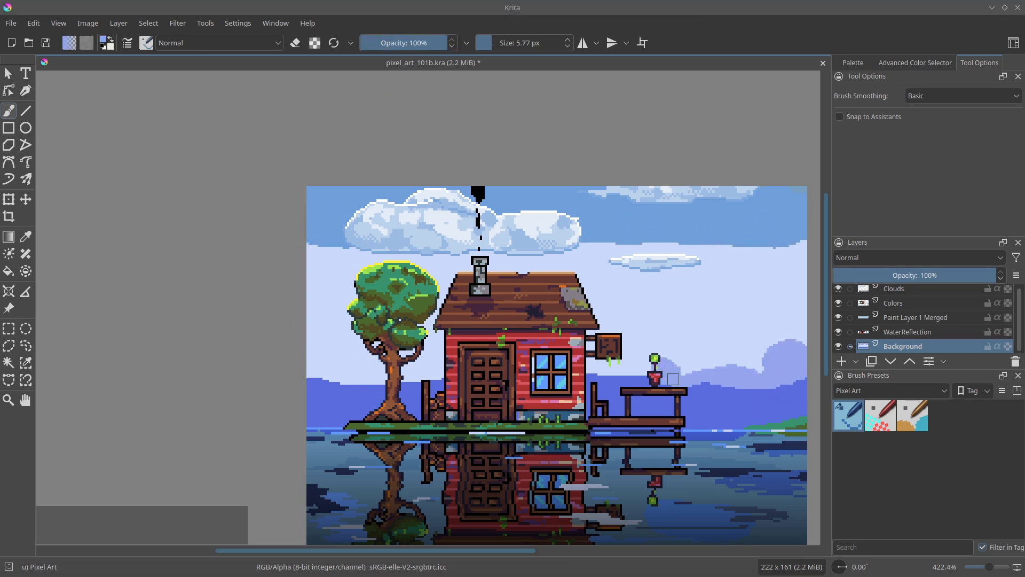
left_click_drag(674, 380, 591, 374)
mouse_move(443, 382)
left_mouse_down()
mouse_move(310, 372)
mouse_move(385, 374)
left_mouse_up()
left_click_drag(379, 357, 330, 350)
- Sample the hill and sky colours and reshape the pale violet hills behind the tree
left_click(332, 336, "ctrl")
scroll(329, 355, "up", 2)
left_click(359, 369, "ctrl")
mouse_move(446, 374)
left_mouse_down()
mouse_move(378, 388)
mouse_move(240, 360)
left_mouse_up()
left_click_drag(588, 364, 606, 366)
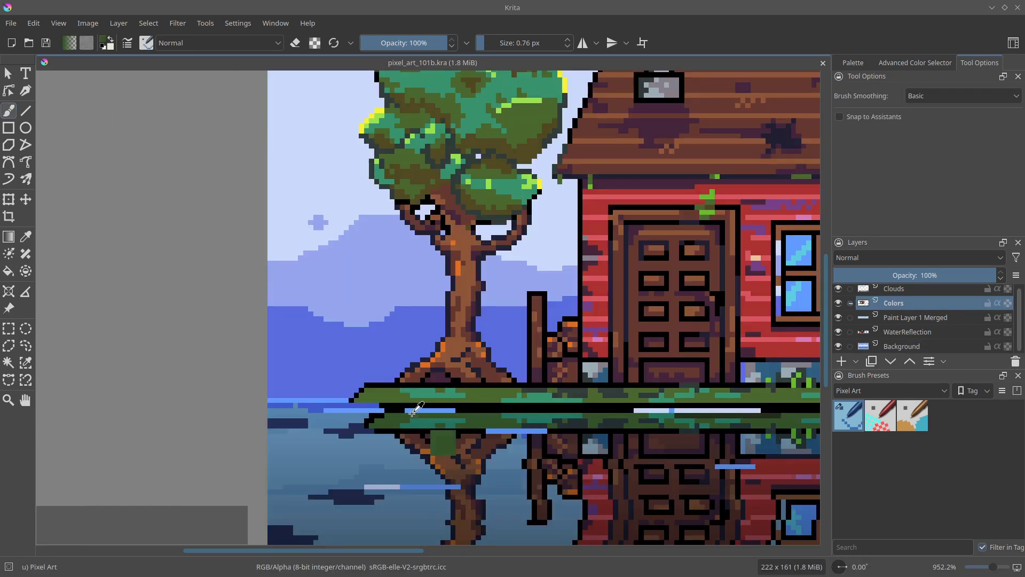
- Reshape the darker blue hill band along the horizon with sampled hill and sky colours, and save the image
mouse_move(356, 405)
left_mouse_down()
mouse_move(357, 416)
mouse_move(331, 377)
left_mouse_up()
left_click(355, 394, "ctrl")
left_click(541, 394, "ctrl")
mouse_move(507, 309)
left_mouse_down()
mouse_move(356, 319)
mouse_move(53, 270)
left_mouse_up()
left_click_drag(433, 369, 446, 369)
left_click(410, 367, "ctrl")
left_click_drag(367, 377, 521, 387)
key("ctrl+s")
scroll(309, 386, "down", 3)
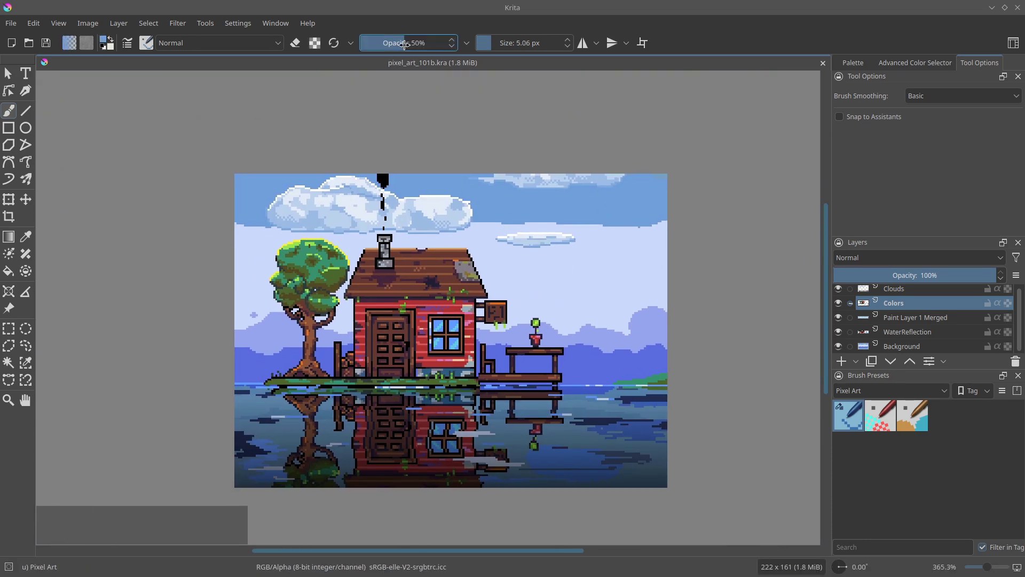
- Paint a light-blue cloud bank along the boundary between the blue upper sky and the pale lower sky with sampled colours
left_click(610, 230, "ctrl")
left_click_drag(665, 221, 504, 218)
left_click(589, 238, "ctrl")
left_click_drag(622, 216, 665, 205)
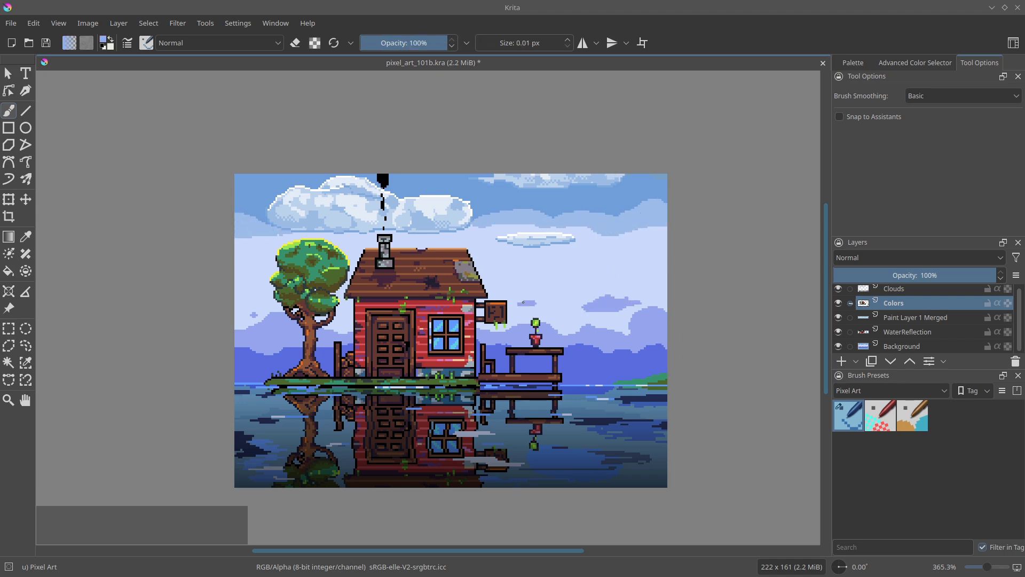
- Add small flat violet clouds in the pale sky beside the tree and above the hills near the hanging sign
left_click_drag(235, 278, 261, 280)
left_click_drag(491, 279, 486, 282)
left_click_drag(540, 305, 533, 305)
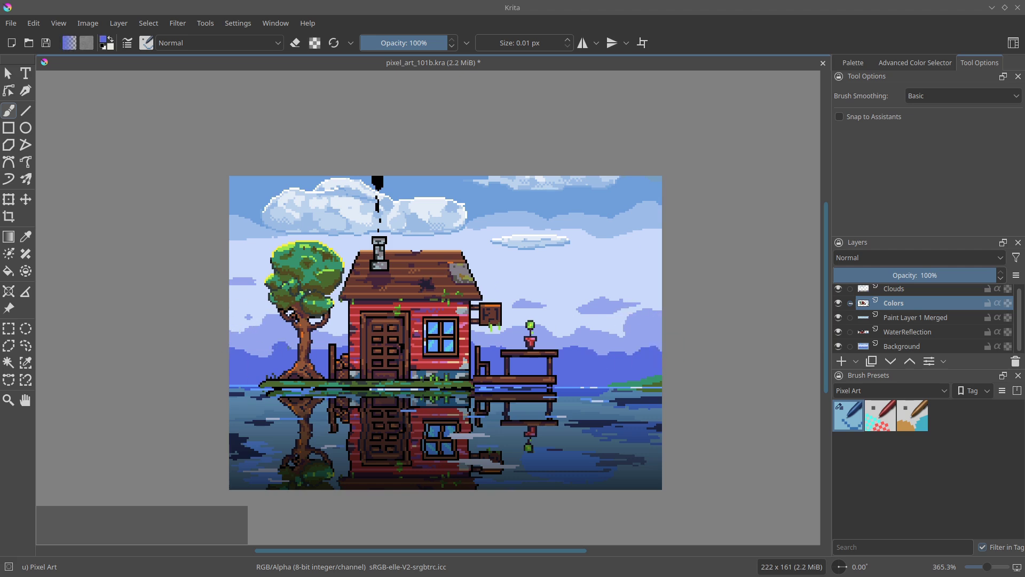
- Add a paint layer above the Clouds layer and set up the Gradient tool with a pale greyish blue
left_click(905, 289)
key("Insert")
left_click(916, 63)
left_click(918, 126)
left_click(9, 236)
left_click(70, 43)
left_click(69, 43)
key("x")
left_click(977, 168)
left_click(905, 118)
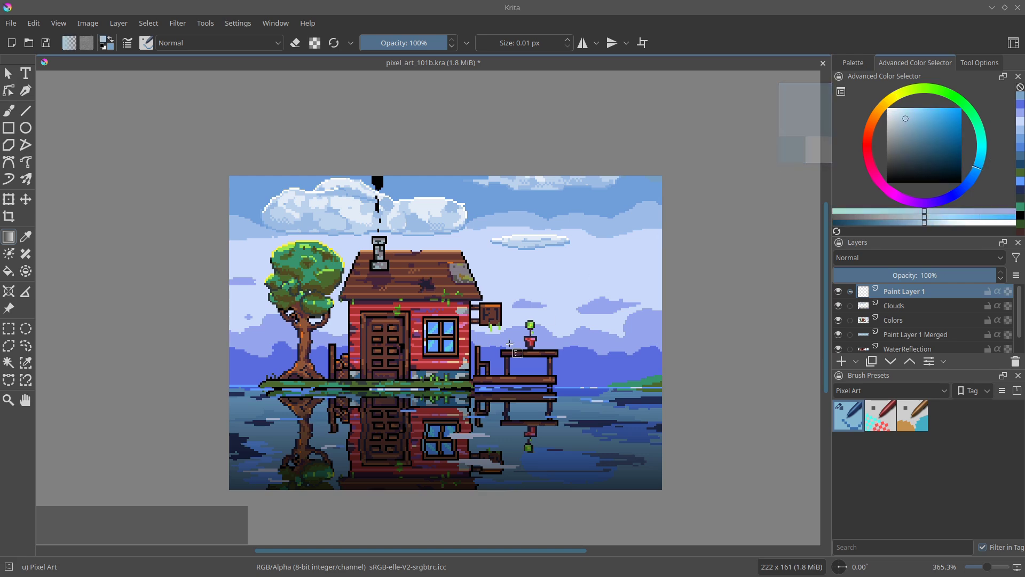
- Fade the water and reflections with a pale blue gradient rising from the canvas's lower edge, undoing unwanted tries
left_click_drag(446, 468, 430, 410)
key("ctrl+z")
key("ctrl+z")
key("x")
mouse_move(430, 481)
left_mouse_down()
mouse_move(434, 383)
mouse_move(436, 480)
left_mouse_up()
key("ctrl+z")
key("x")
key("ctrl+z")
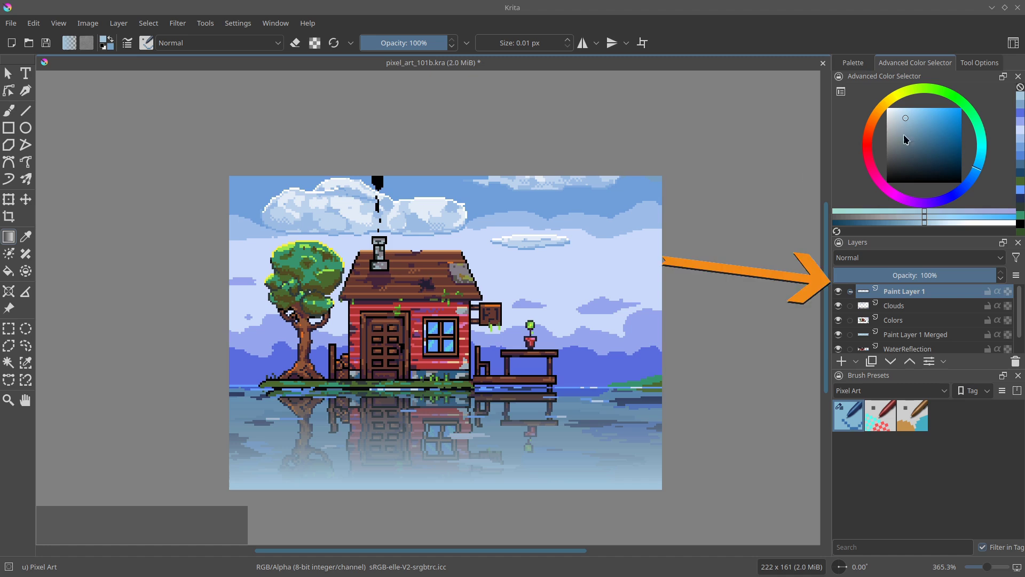
- Reduce the opacity of the pale gradient layer over the water
left_click_drag(937, 273, 928, 273)
key("ctrl+u")
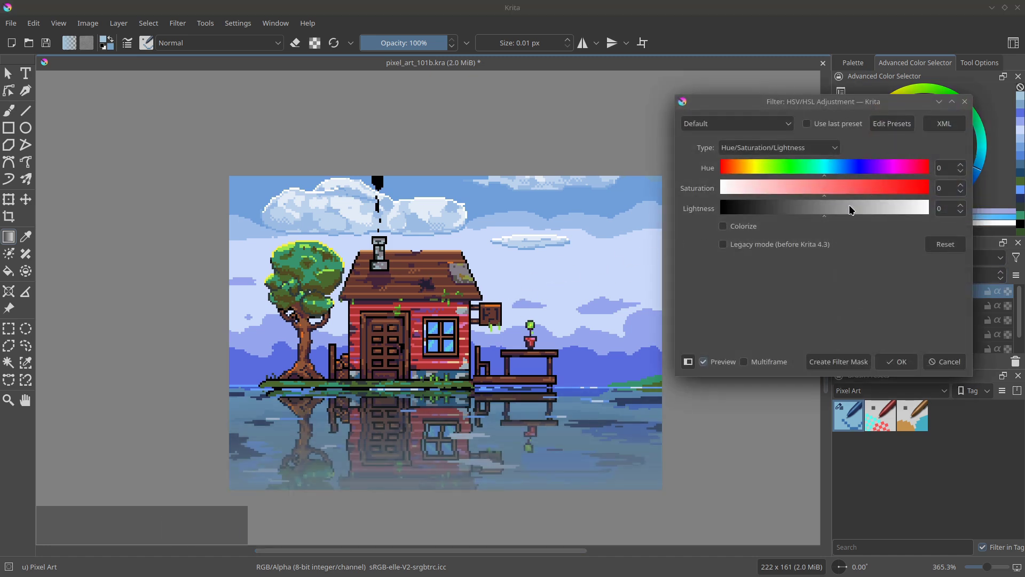
key("Escape")
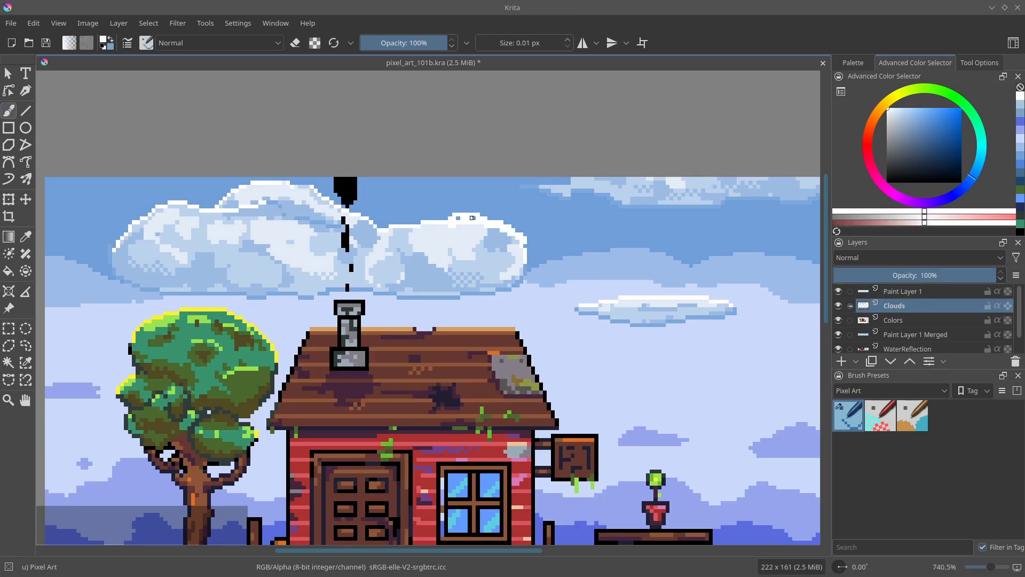
- Paint white highlights across the large cloud and add a white cloud near the sky's right edge on the Clouds layer
left_click(504, 245, "ctrl")
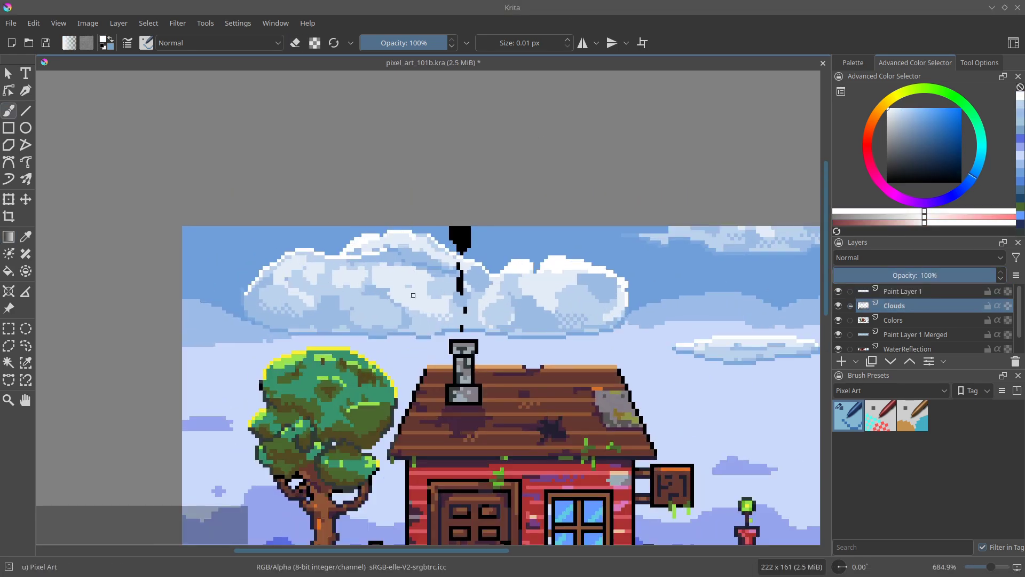
mouse_move(413, 295)
left_mouse_down()
mouse_move(336, 287)
mouse_move(298, 260)
mouse_move(534, 288)
left_mouse_up()
key("ctrl+s")
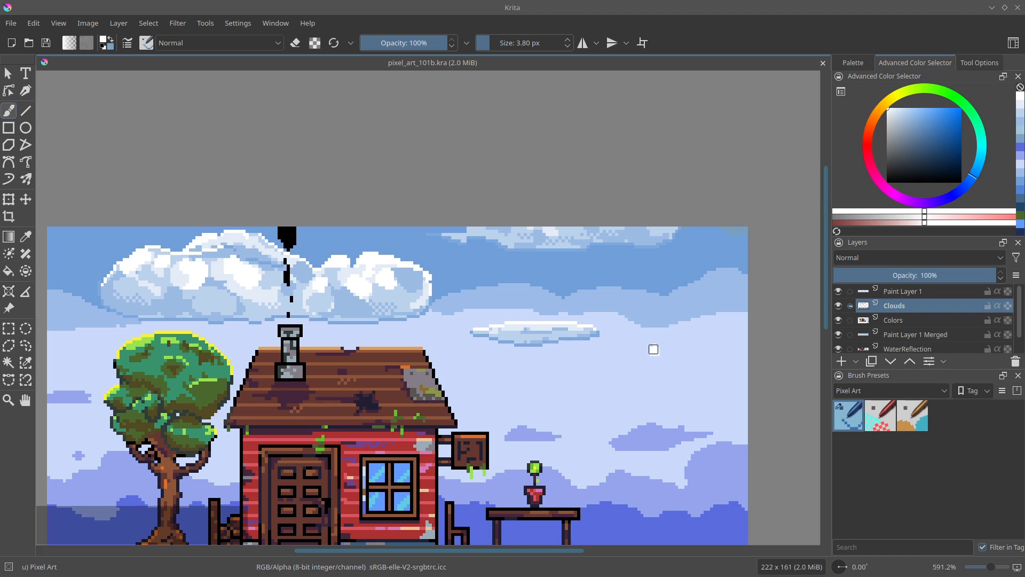
left_click_drag(654, 349, 732, 337)
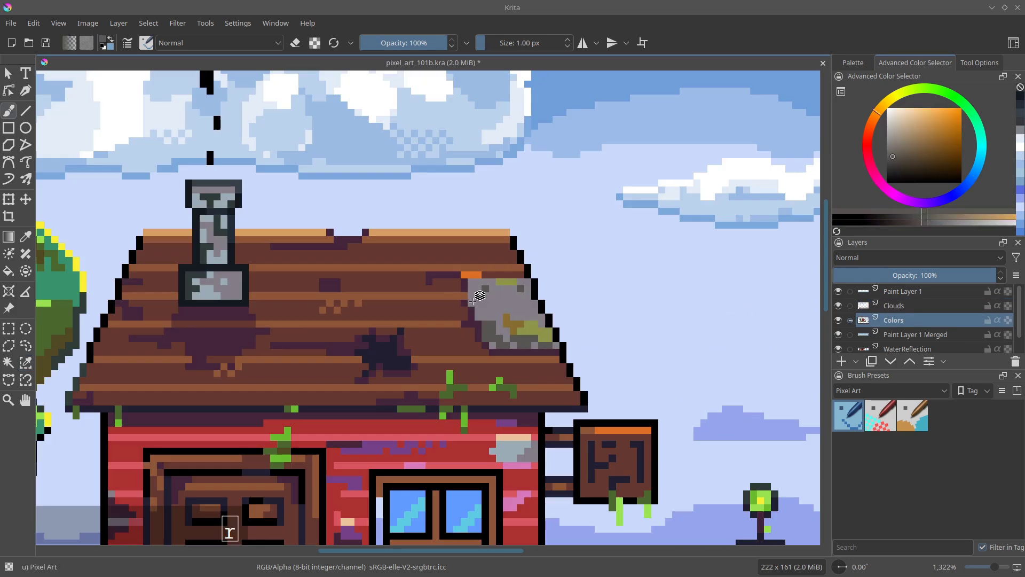
- Add a small grey patch to the roof and touch up the red wall siding around the window with sampled colours
left_click(473, 300, "ctrl")
key("ctrl+z")
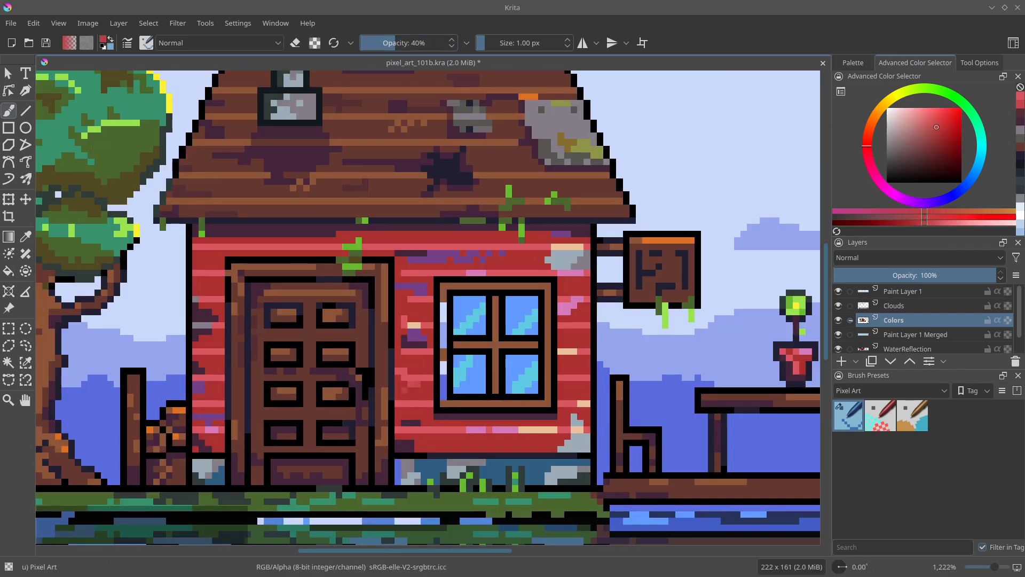
left_click(427, 330, "ctrl")
left_click_drag(495, 253, 536, 253)
left_click_drag(574, 286, 588, 285)
key("space")
key("b")
key("ctrl+z")
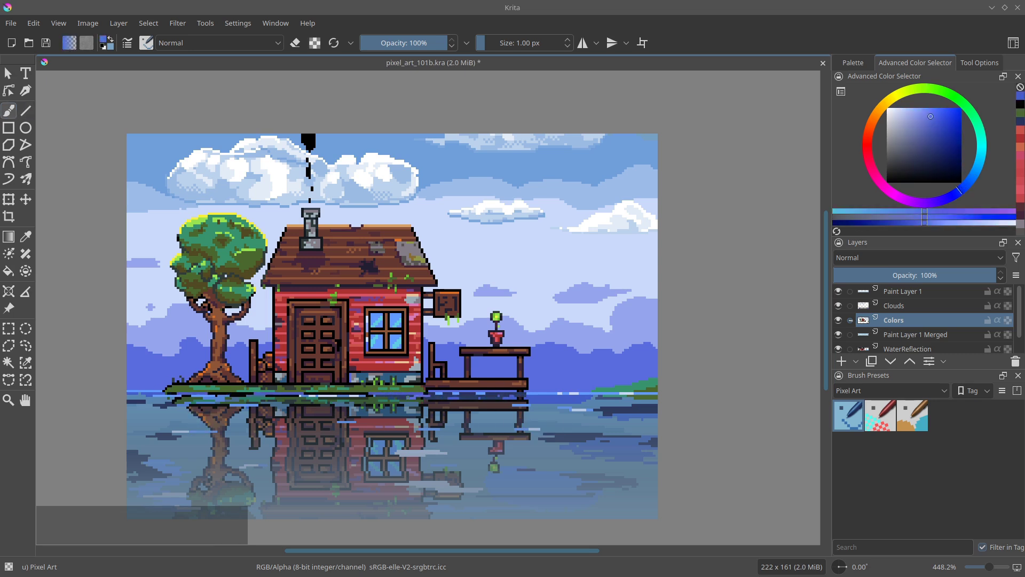
- Add another paint layer and paint thin ripples over the water reflections with sampled blues, then save the image
key("Insert")
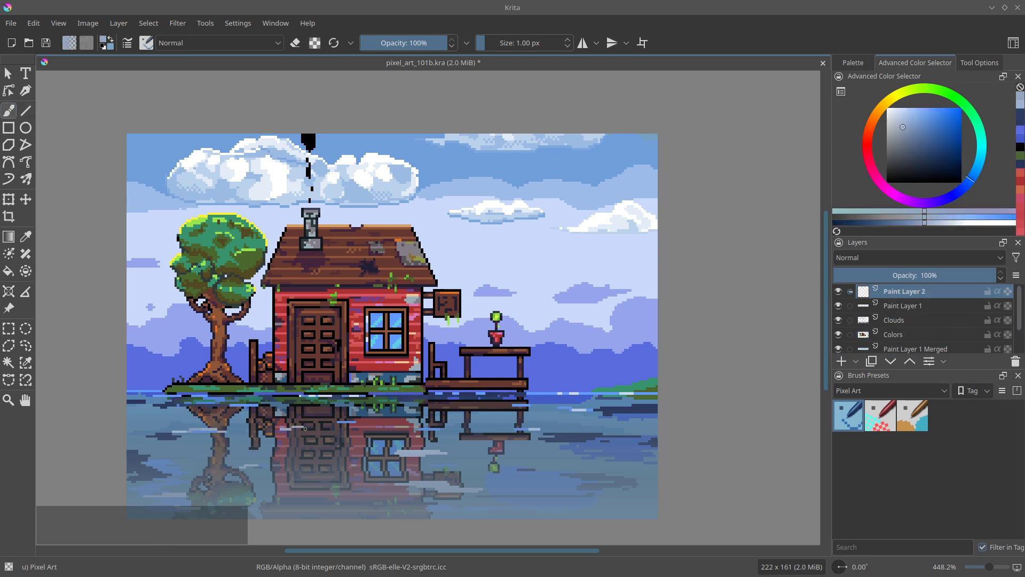
left_click(537, 428, "ctrl")
left_click_drag(614, 426, 657, 425)
left_click(601, 441, "ctrl")
left_click(587, 436, "ctrl")
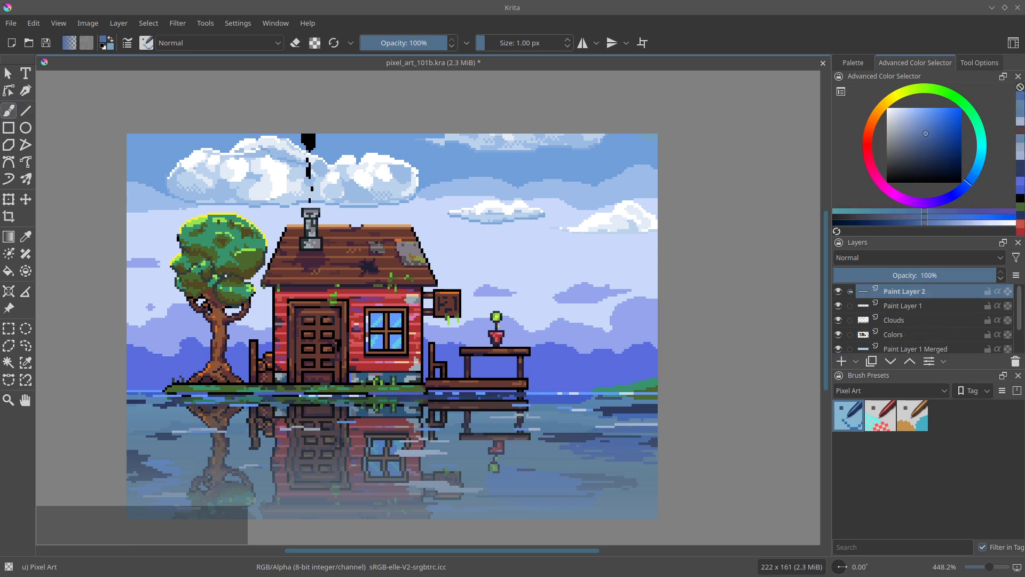
scroll(320, 330, "up", 1)
left_click_drag(205, 456, 358, 460)
key("ctrl+s")
- Clean up the dark outline around the tree crown and save the image
key("space")
scroll(288, 443, "down", 2)
left_click(853, 63)
scroll(267, 303, "up", 5)
left_click(894, 334)
left_click_drag(288, 258, 293, 282)
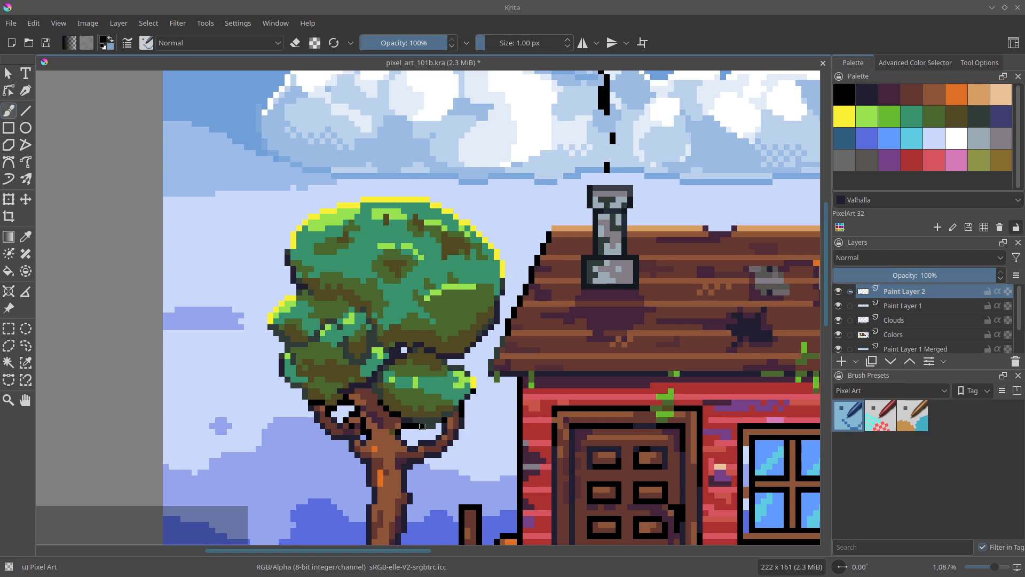
left_click_drag(436, 349, 463, 356)
key("ctrl+s")
- Touch up the tree and house details with sampled colours, darken the centre of the roof hole, and save the image
scroll(342, 350, "down", 5)
scroll(481, 395, "up", 2)
left_click(408, 400, "ctrl")
scroll(409, 408, "up", 4)
left_click(398, 372, "ctrl")
mouse_move(449, 451)
left_mouse_down()
mouse_move(417, 410)
mouse_move(320, 342)
left_mouse_up()
key("r")
key("t")
left_click_drag(478, 321, 487, 320)
left_click_drag(411, 362, 429, 361)
key("ctrl+s")
left_click_drag(443, 362, 479, 318)
key("r")
left_click(479, 318, "ctrl")
left_click_drag(391, 356, 447, 356)
scroll(480, 366, "down", 4)
mouse_move(235, 337)
left_mouse_down()
mouse_move(322, 336)
mouse_move(246, 346)
left_mouse_up()
scroll(307, 352, "up", 4)
scroll(299, 350, "down", 3)
- Paint three small black flying birds in the pale sky beside the roof and save the image
left_click(192, 135, "ctrl")
key("r")
left_click_drag(453, 232, 488, 330)
left_click_drag(487, 330, 553, 328)
mouse_move(535, 343)
left_mouse_down()
mouse_move(542, 344)
mouse_move(467, 331)
mouse_move(485, 324)
left_mouse_up()
key("ctrl+s")
left_click_drag(485, 323, 563, 363)
- Paint a black bird perched on the hanging sign and give it a Tahiti gold beak
left_click_drag(504, 393, 531, 396)
key("e")
left_click(526, 397)
left_click(957, 95)
scroll(956, 293, "up", 1)
left_click_drag(539, 346, 533, 318)
- Refine the shading of the red flower pot on the table with sampled colours and save the image
left_click_drag(577, 454, 577, 374)
key("r")
left_click(531, 353, "ctrl")
left_click_drag(523, 347, 533, 362)
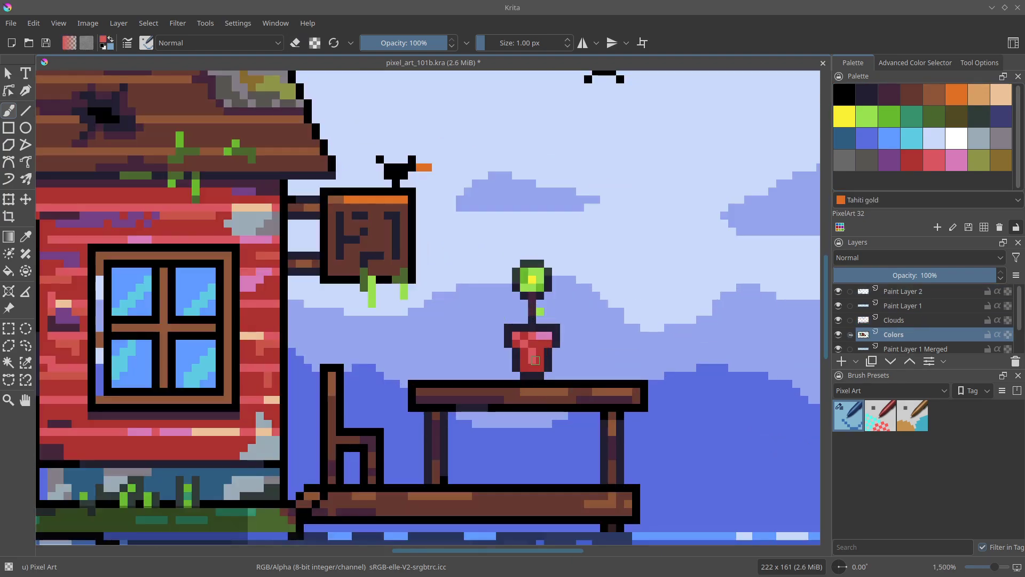
left_click_drag(543, 321, 539, 395)
key("Tab")
key("Tab")
key("ctrl+s")
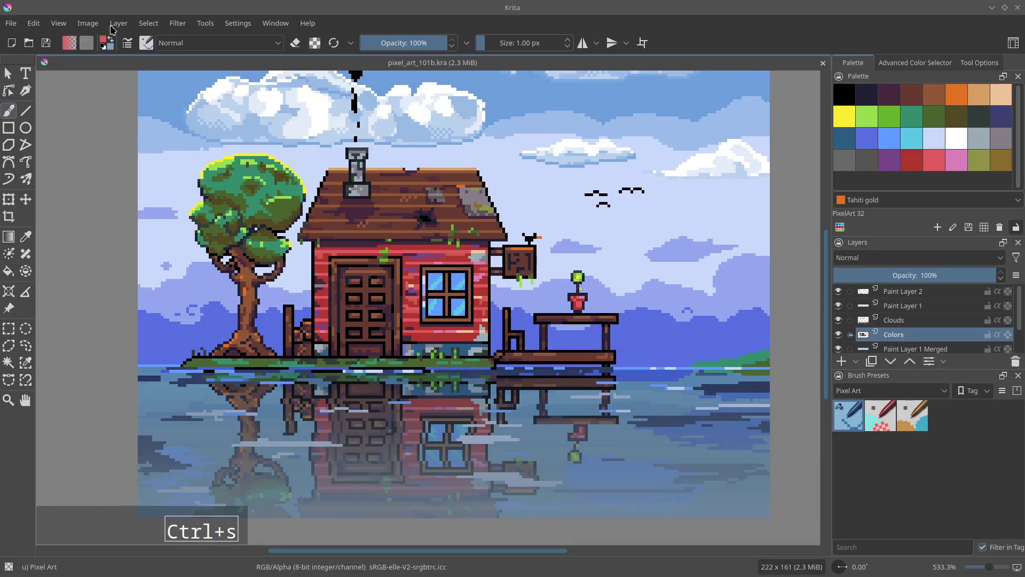
- Scale the image to 500% (1110 × 805 px) with constrained proportions and the Auto (Nearest Neighbor) filter
left_click(89, 23)
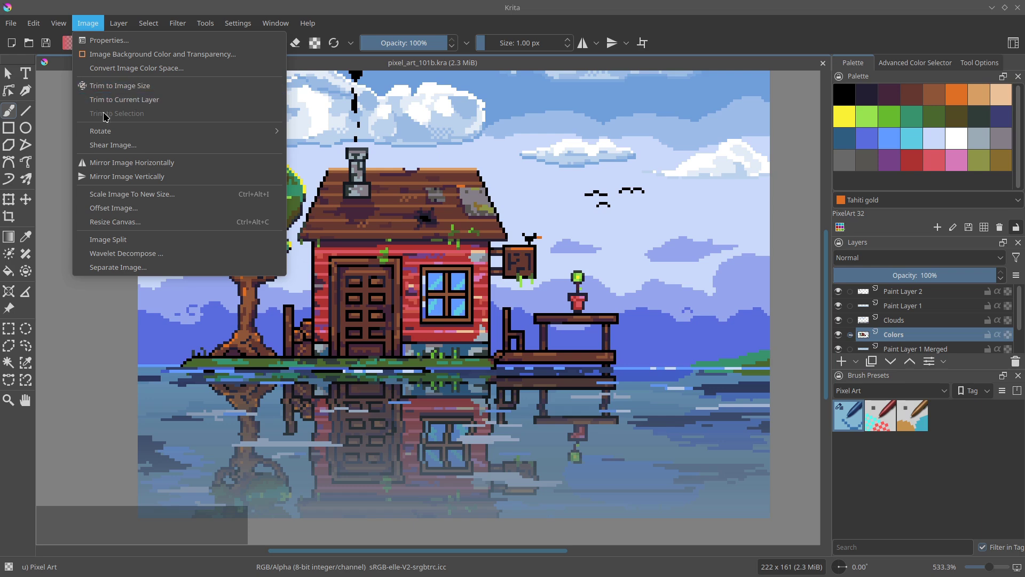
left_click(149, 195)
left_click_drag(142, 10, 532, 161)
left_click(553, 208)
left_click(532, 237)
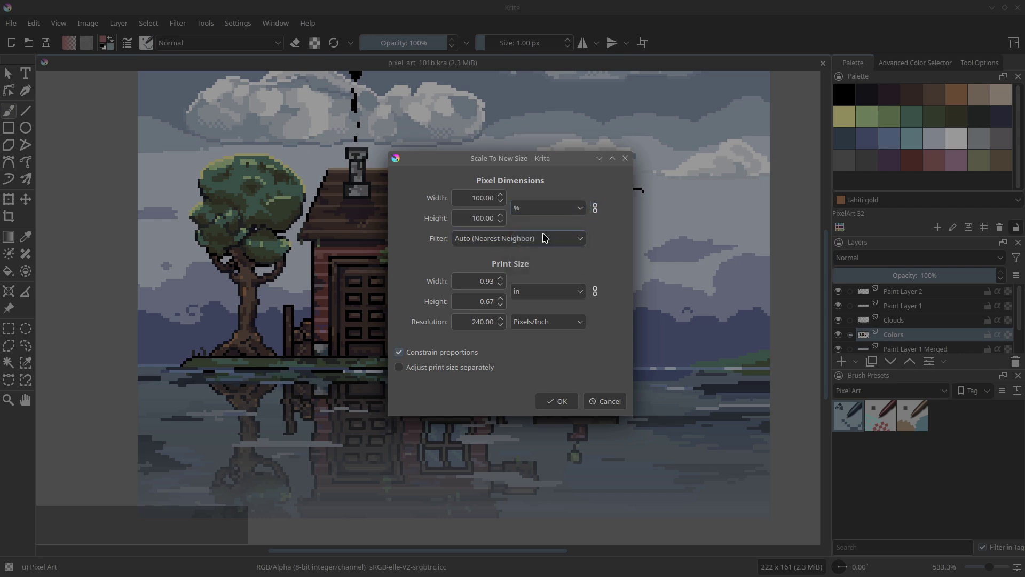
left_click(544, 238)
left_click(486, 253)
left_click(547, 211)
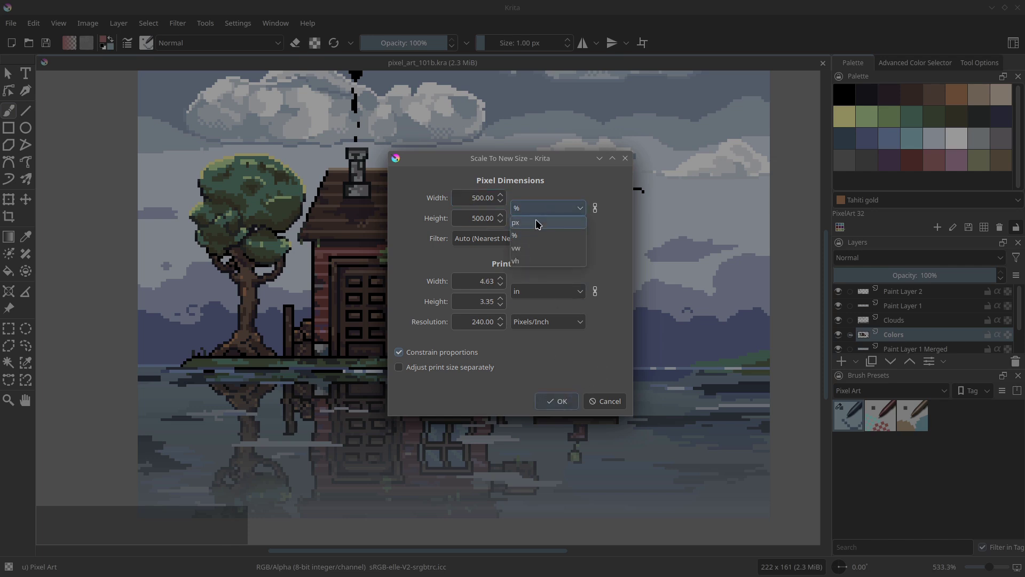
left_click(537, 218)
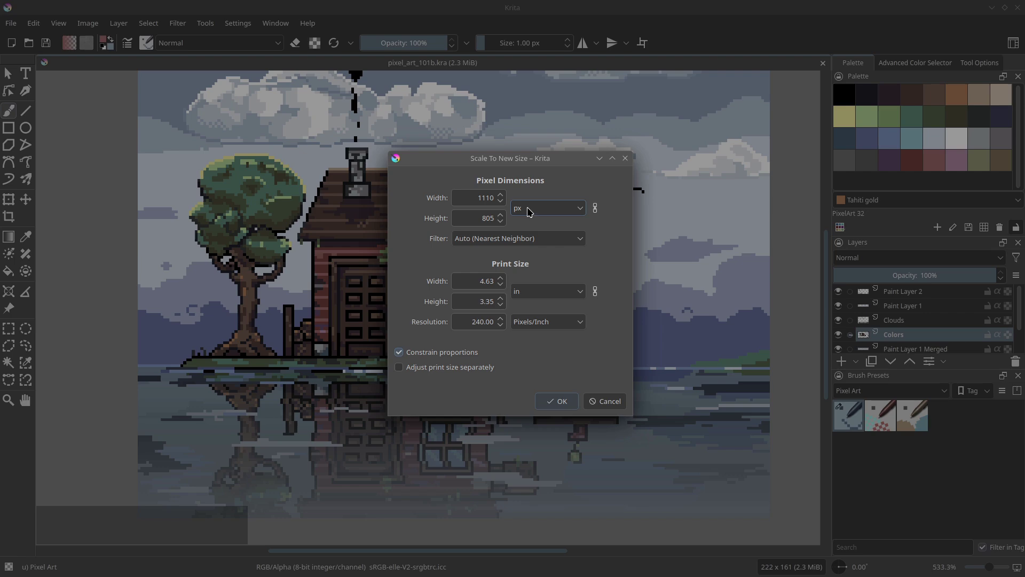
left_click(529, 212)
left_click(518, 232)
left_click(558, 401)
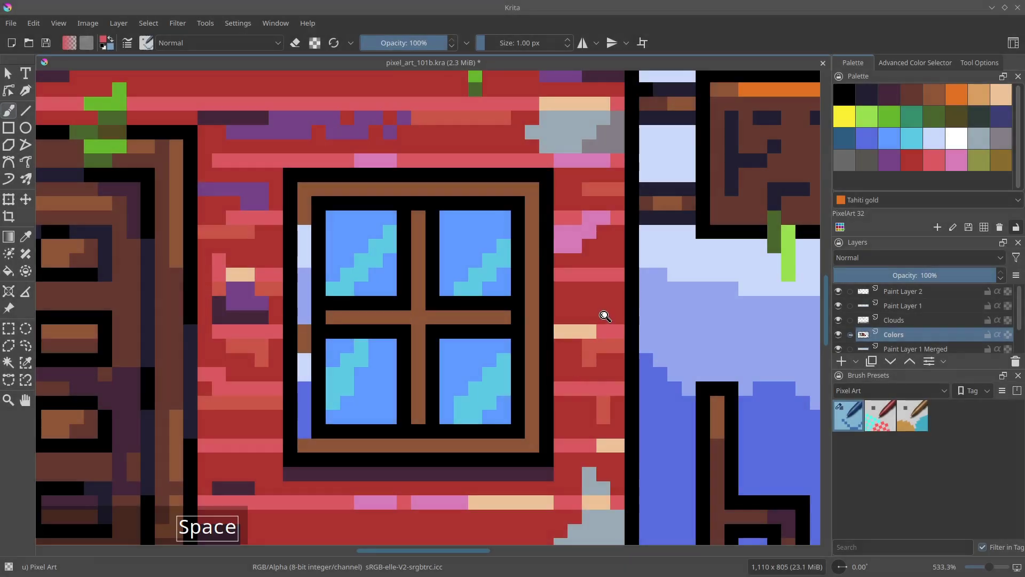
- Save the enlarged picture as a PNG image named pixel_art_101b with compression 3 and the sRGB profile embedded
scroll(602, 313, "down", 4)
scroll(422, 431, "down", 1)
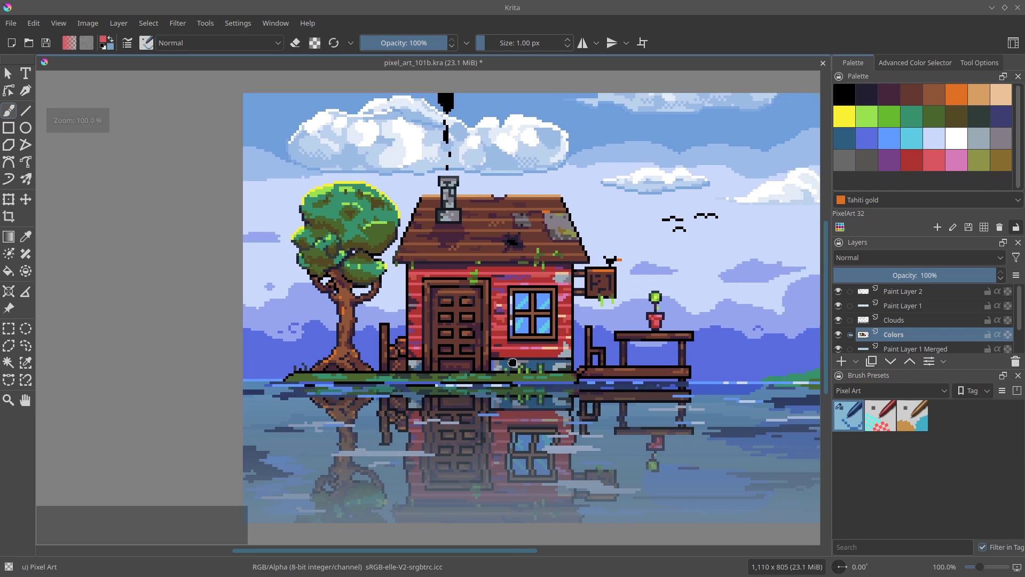
left_click_drag(496, 362, 427, 343)
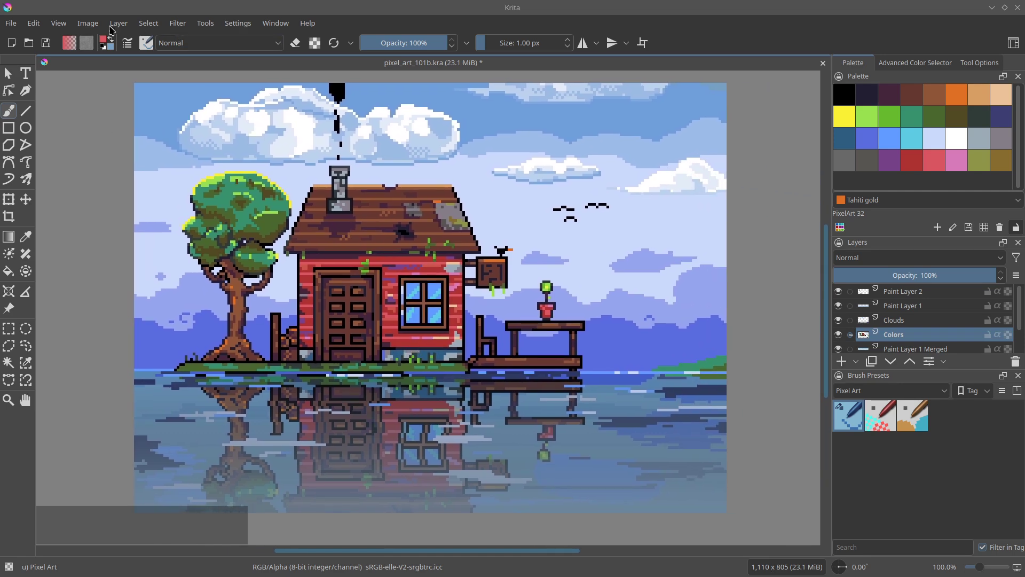
left_click(10, 23)
left_click(41, 100)
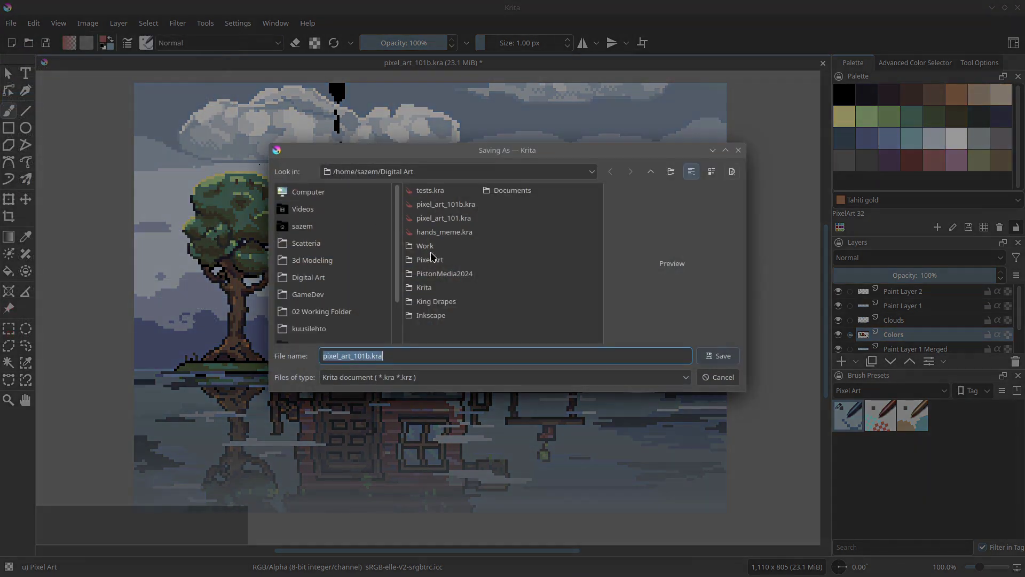
left_click(405, 377)
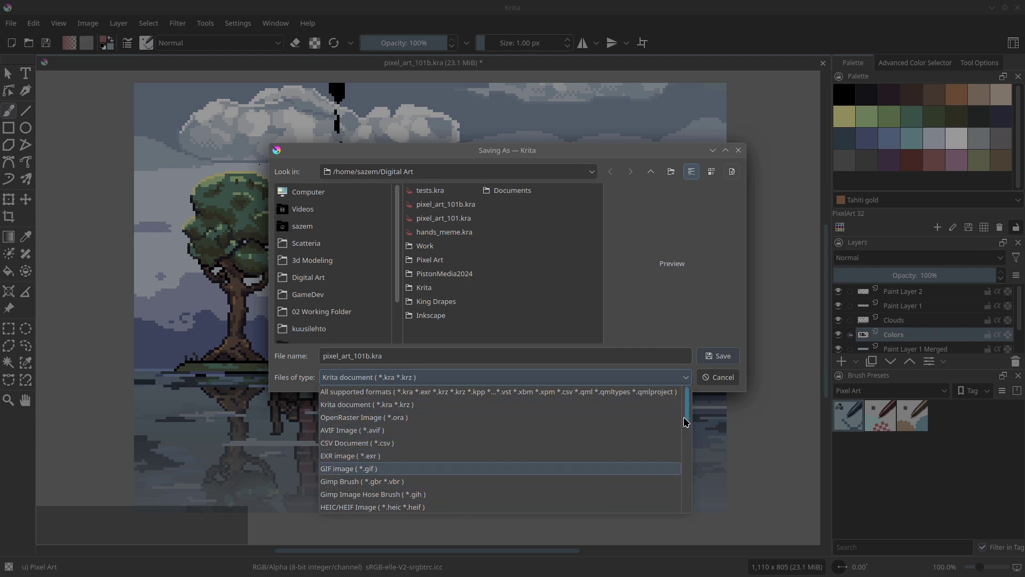
left_click_drag(688, 419, 687, 447)
left_click(492, 482)
left_click(719, 356)
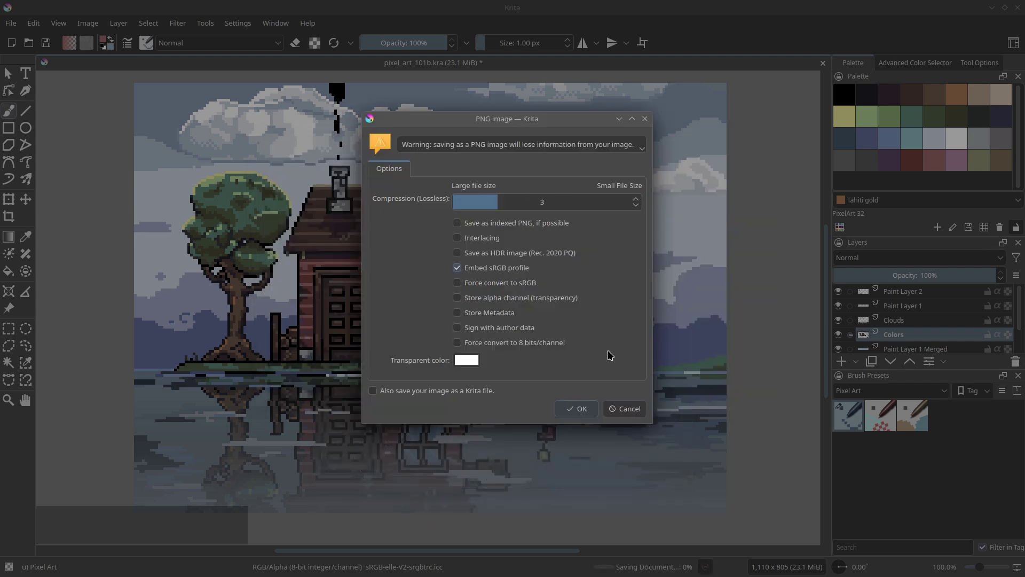
left_click(581, 407)
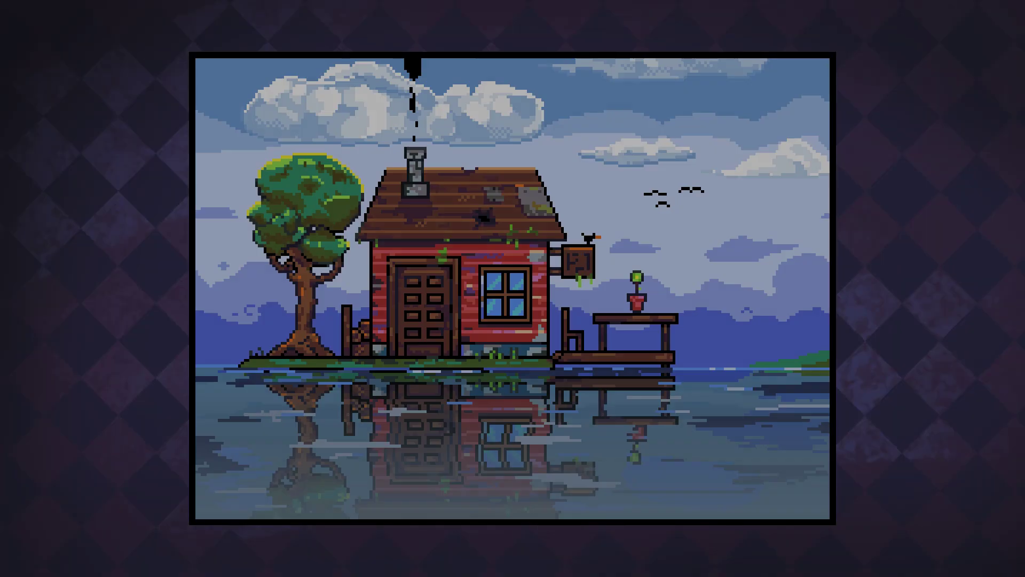